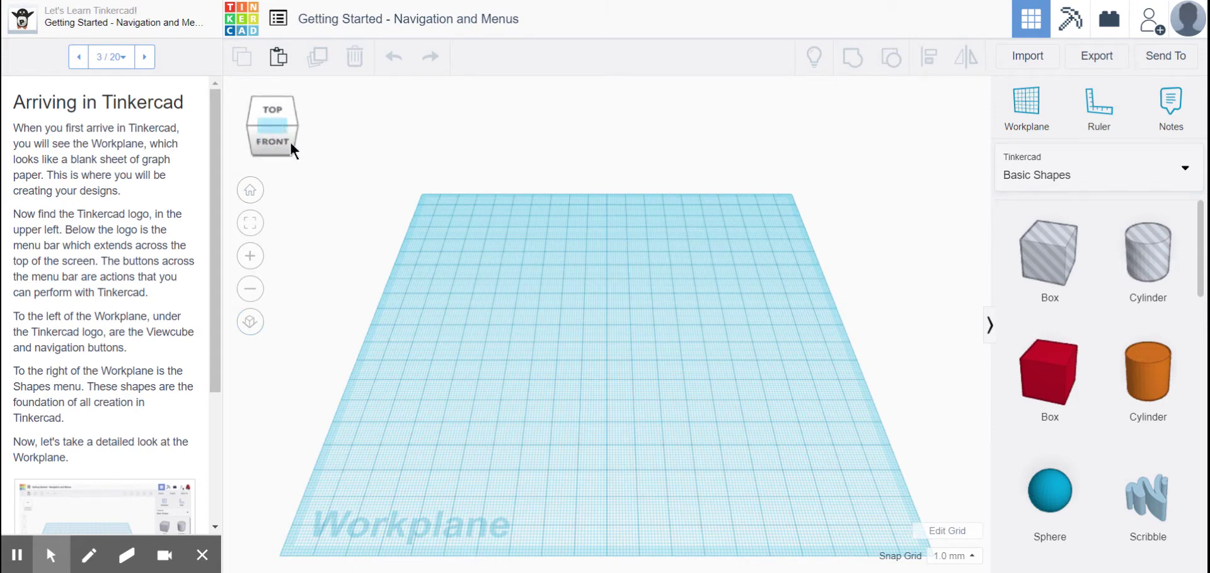
- Drag a red 20 x 20 x 20 Box from Basic Shapes onto the Workplane
left_click_drag(1047, 374, 602, 340)
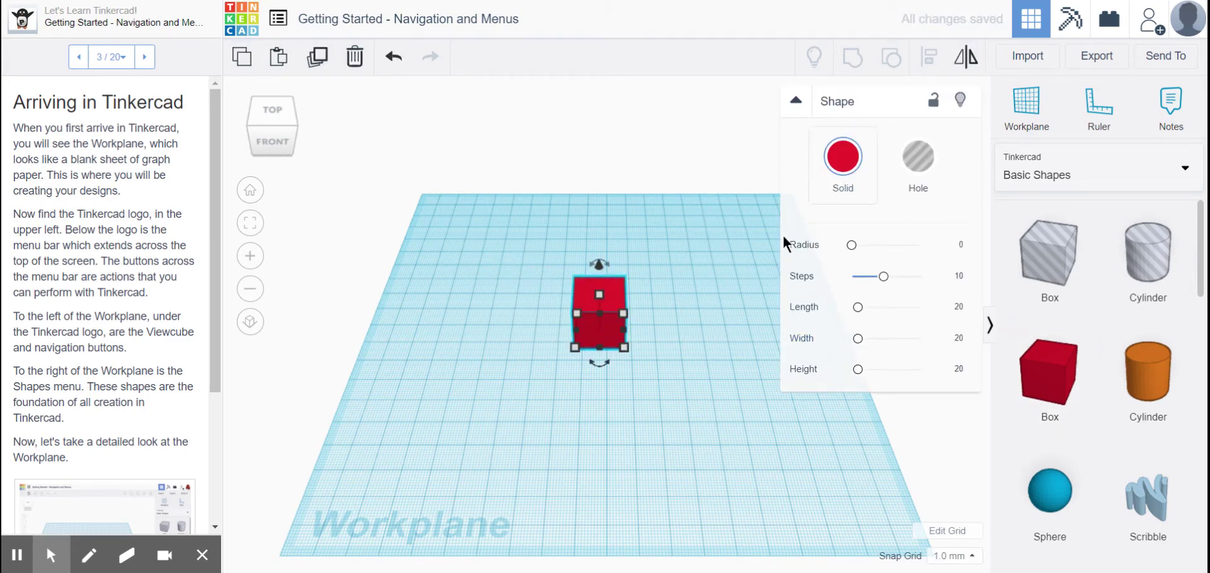
- Collapse the Shape inspector and try the ViewCube, Home and Fit All view controls
left_click(796, 100)
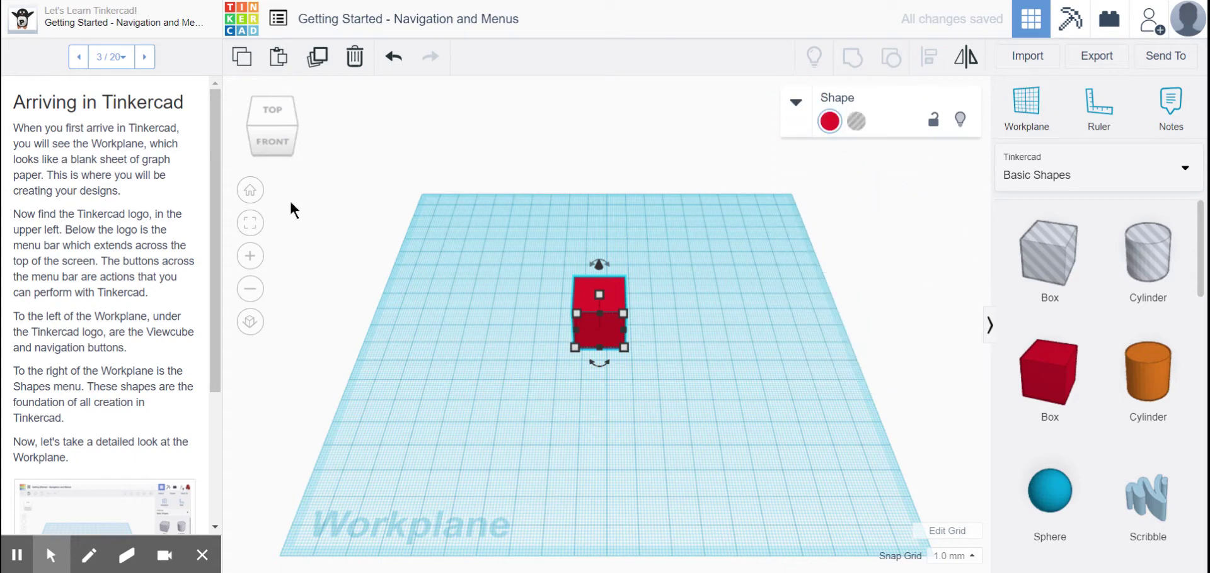
left_click(273, 134)
mouse_move(273, 134)
left_mouse_down()
mouse_move(275, 146)
mouse_move(332, 133)
mouse_move(329, 108)
mouse_move(321, 136)
mouse_move(278, 125)
left_mouse_up()
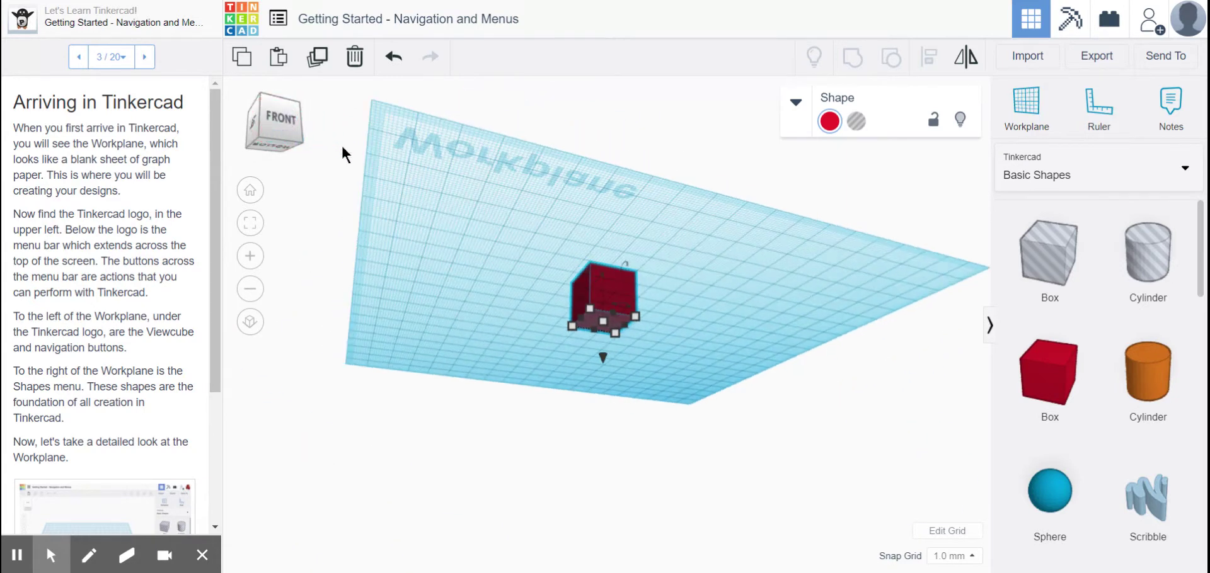
left_click(257, 197)
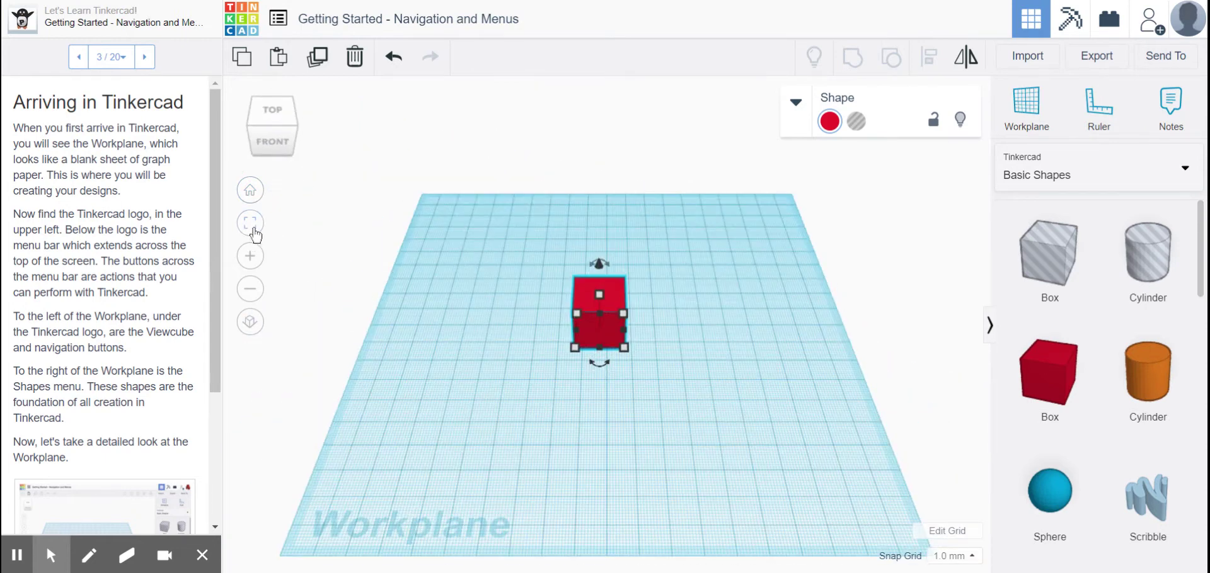
left_click(253, 231)
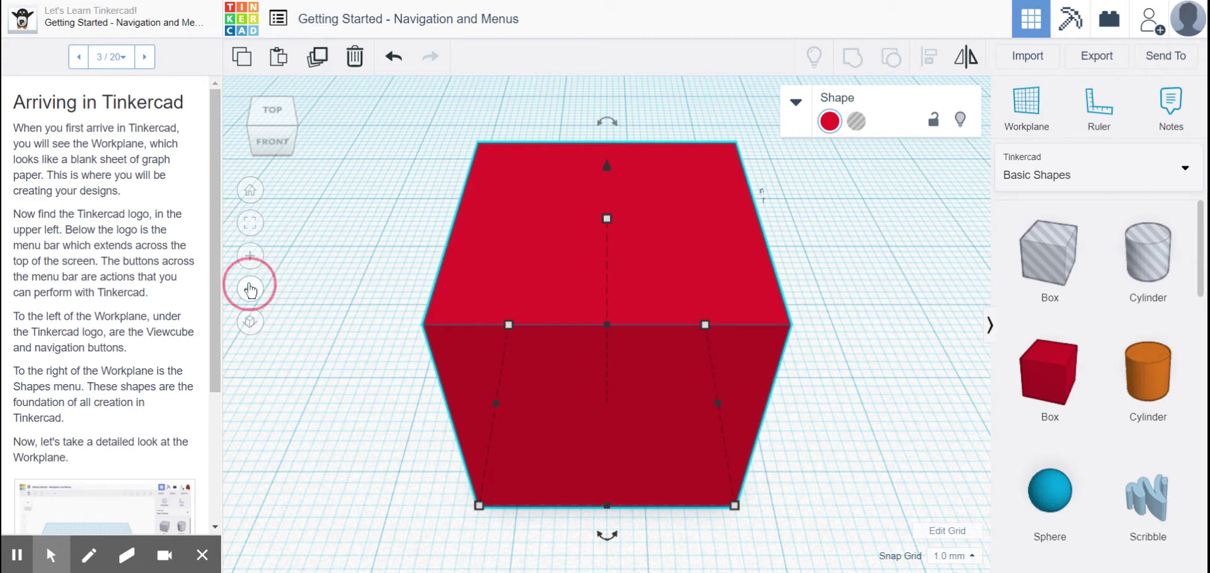
- Zoom out, reset to the Home view, and switch to orthographic projection
left_click(250, 289)
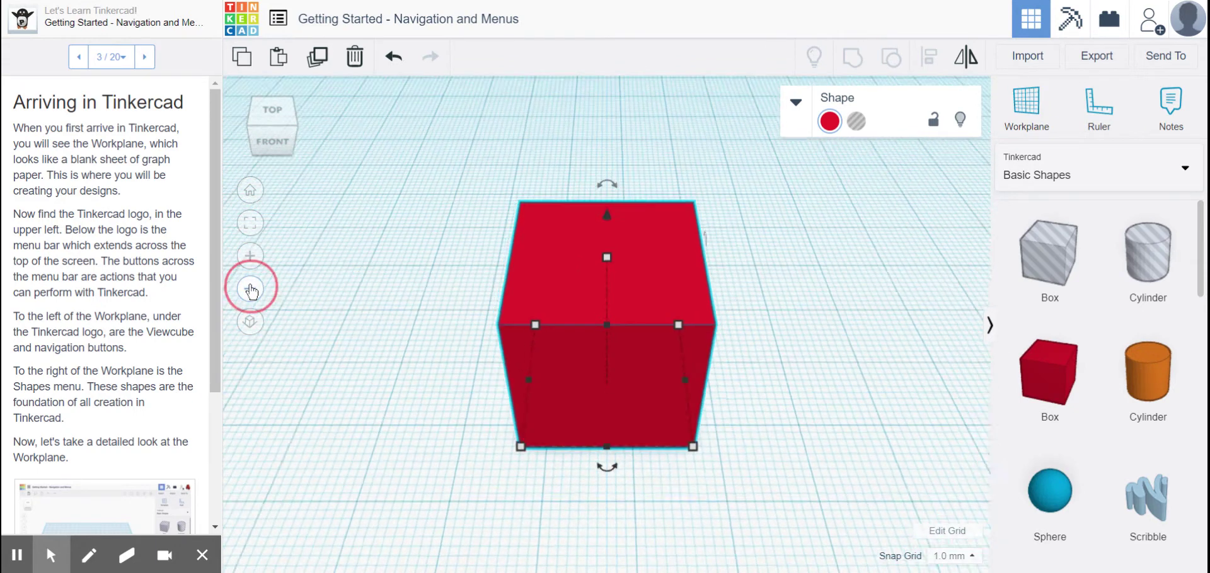
left_click(250, 190)
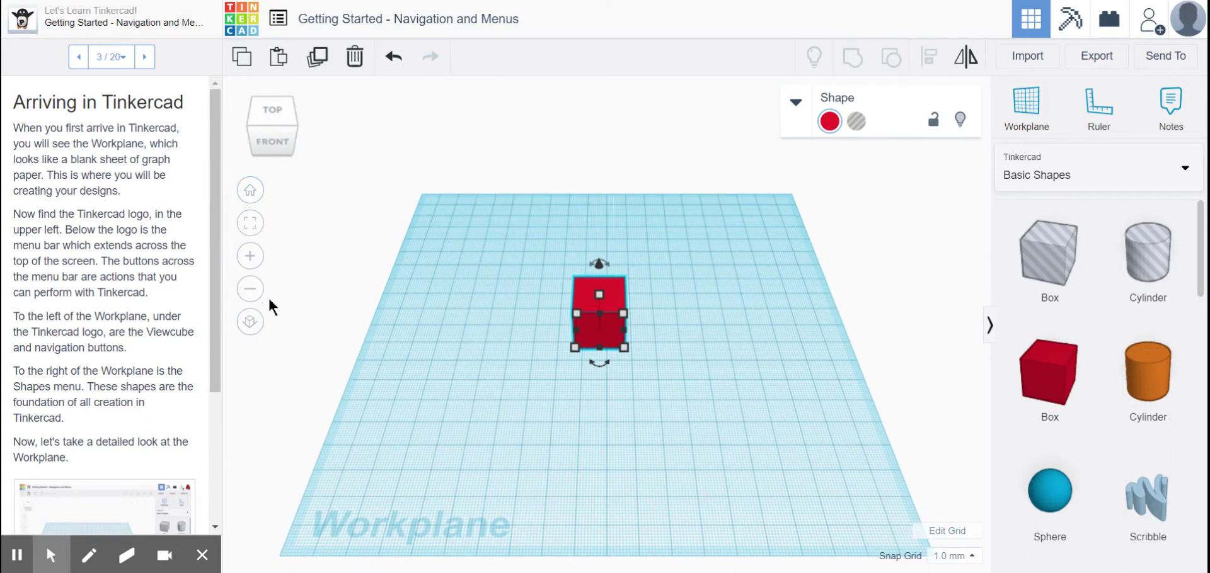
left_click(252, 326)
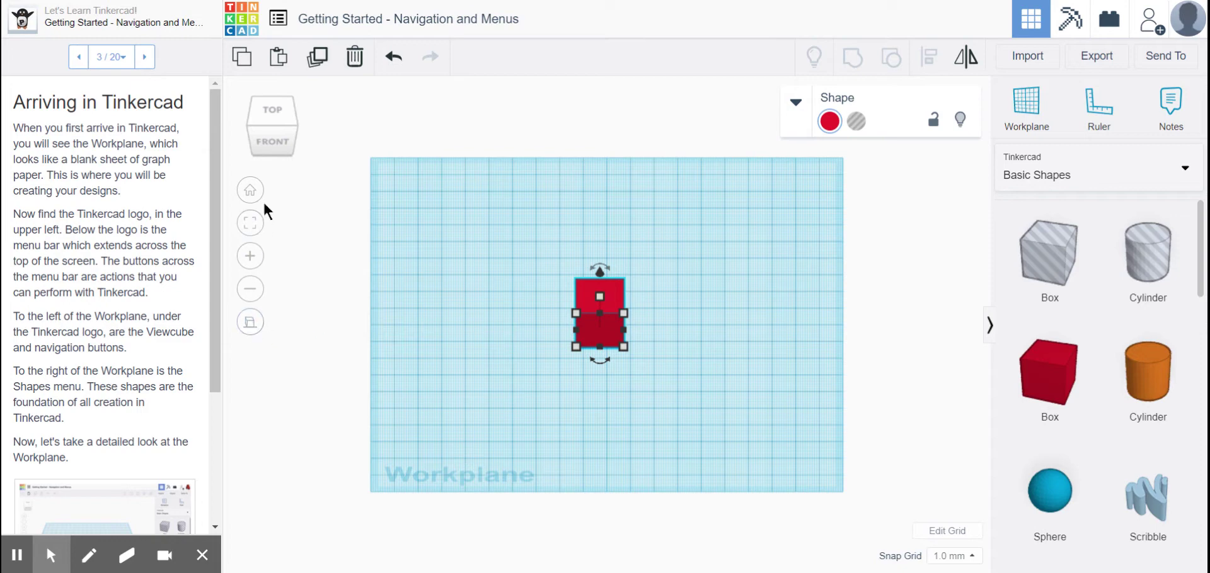
- Inspect the red box from tilted angles using orbit, Home, zoom in and Fit All
left_click(489, 381)
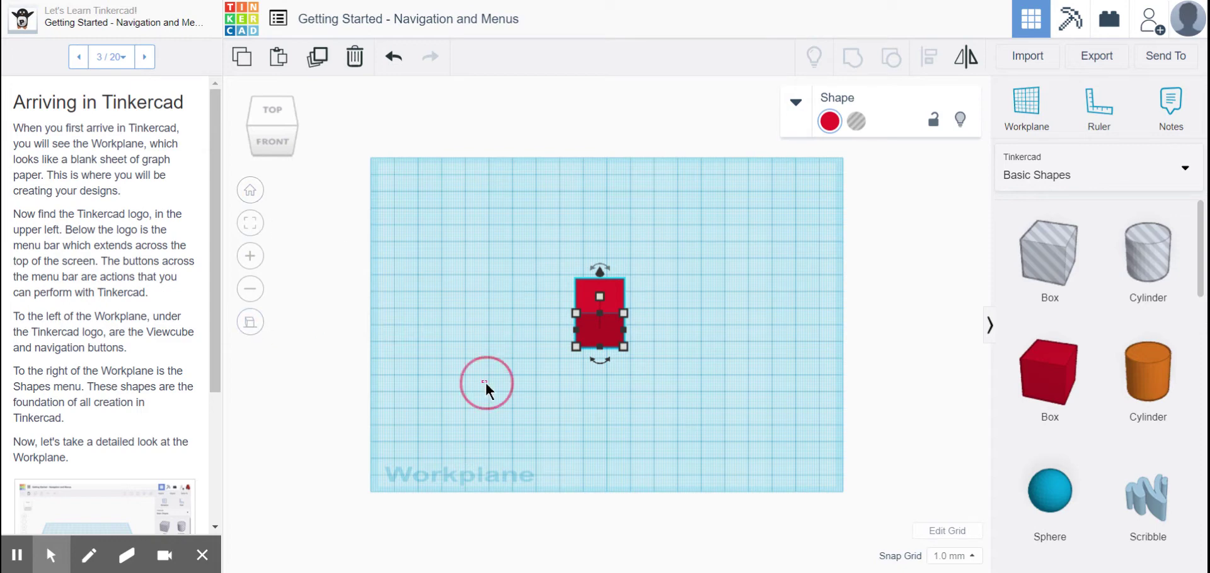
right_click_drag(626, 377, 335, 234)
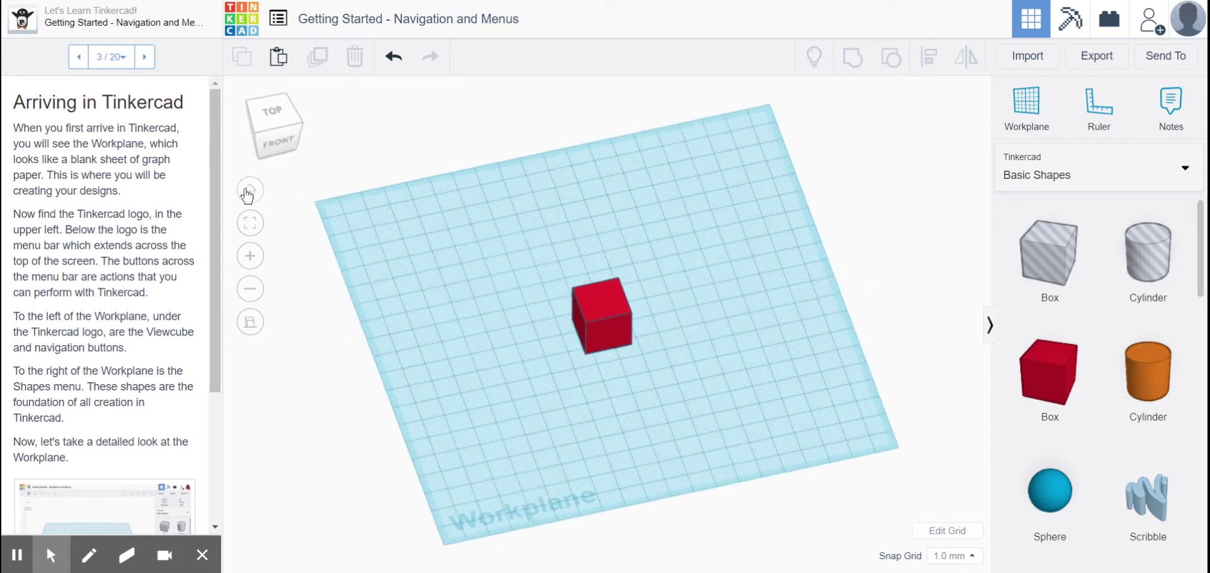
left_click(251, 190)
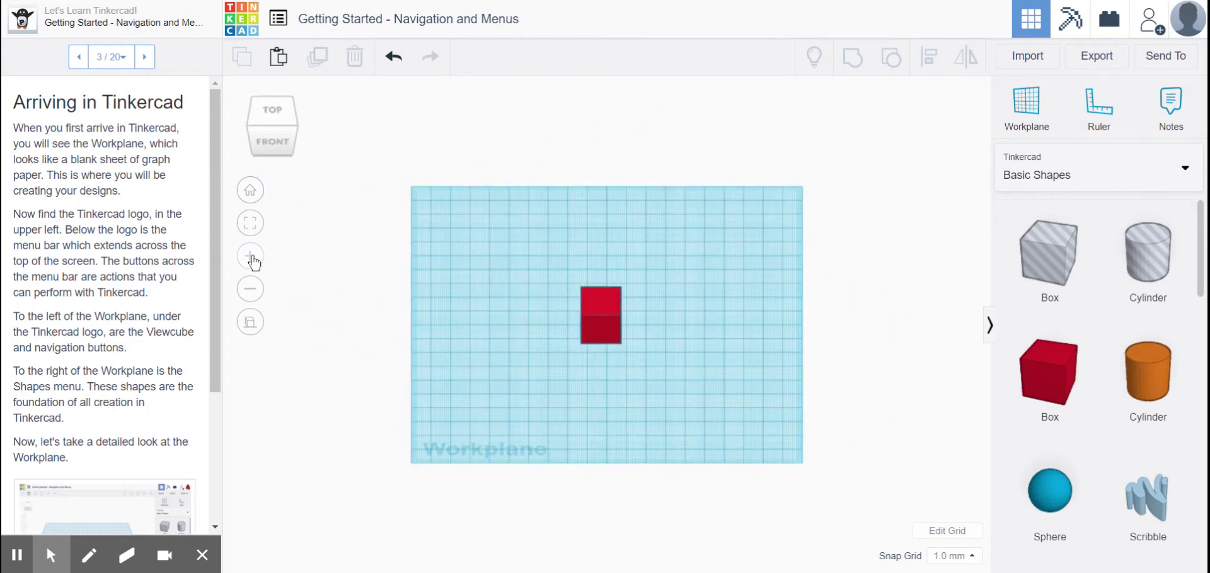
left_click(252, 260)
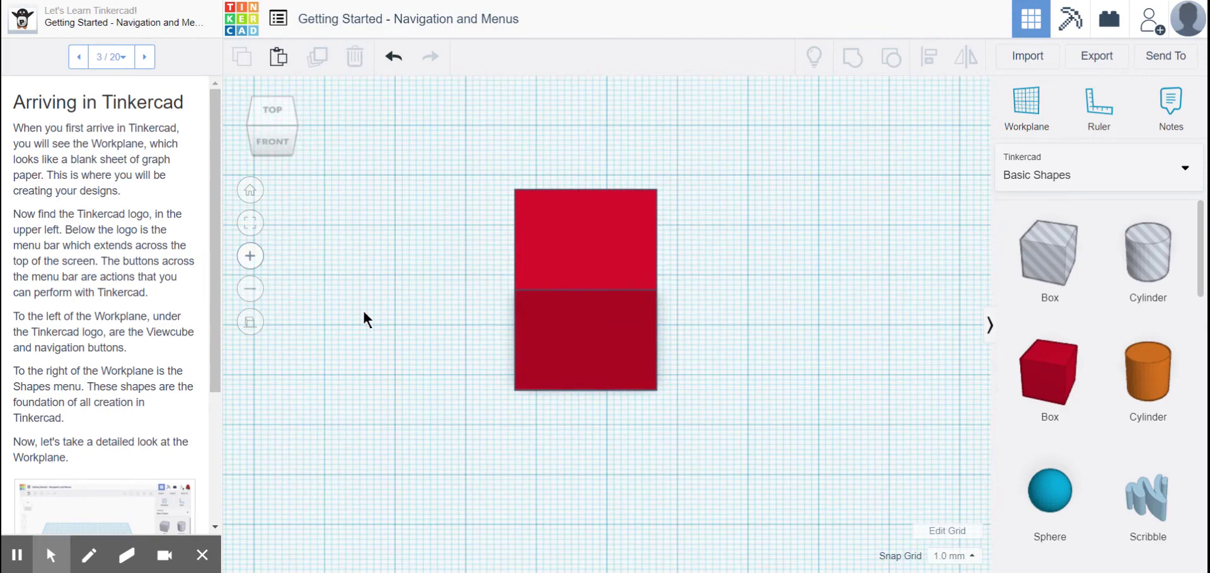
right_click_drag(375, 309, 708, 300)
left_click(261, 224)
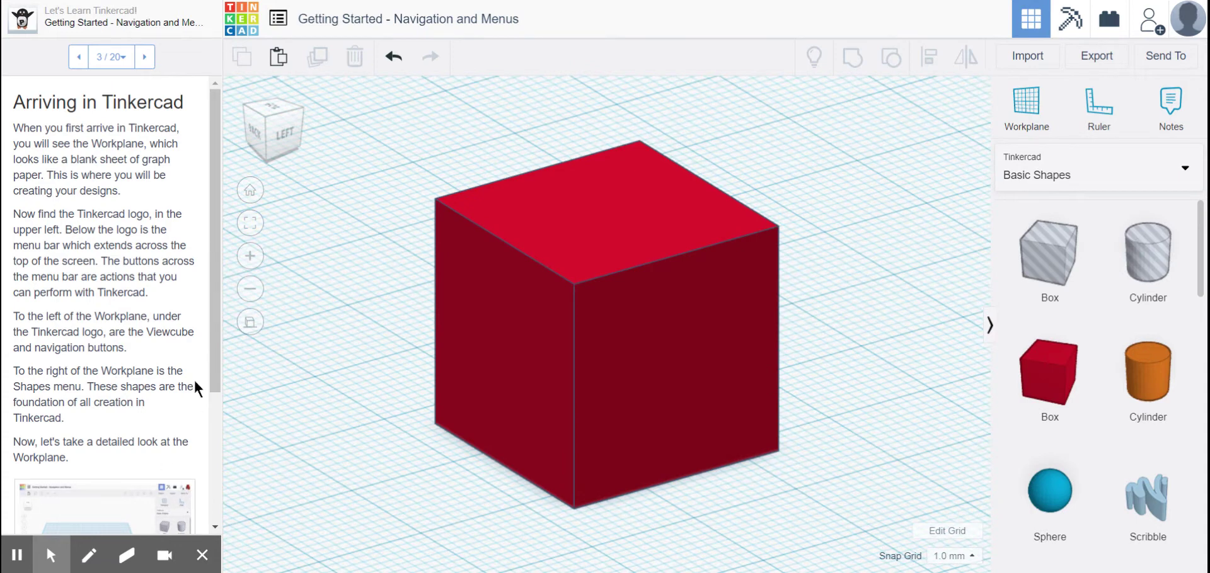
- Advance the lesson to step 4, Exploring the Workplane
scroll(195, 384, "down", 3)
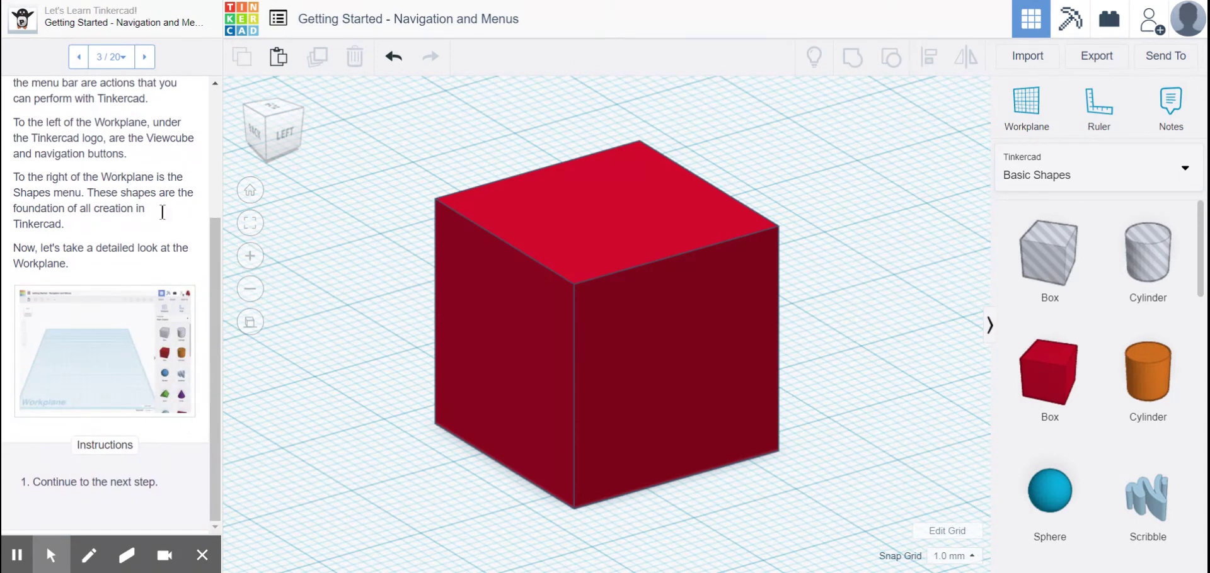
mouse_move(196, 550)
left_click_drag(170, 486, 208, 413)
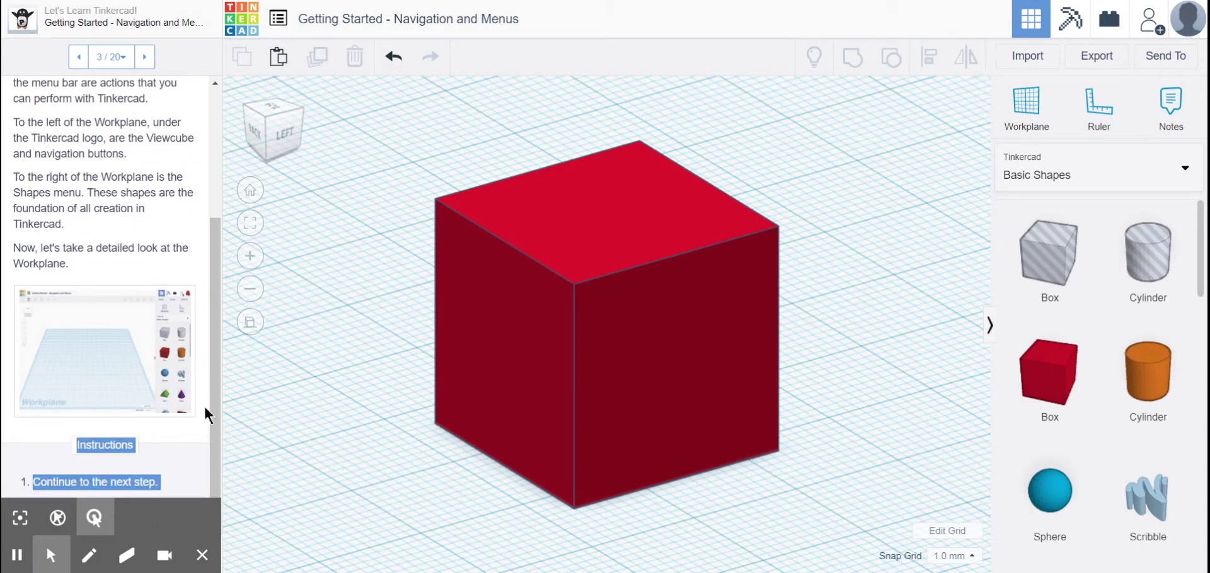
left_click(202, 555)
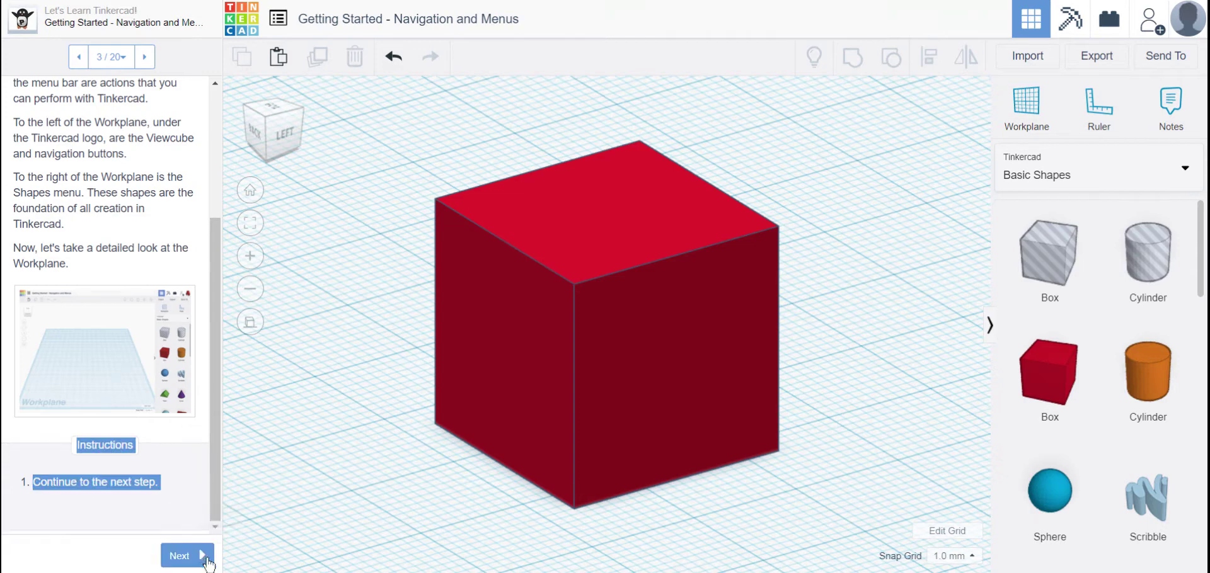
- Check Edit Grid, keep the units at Millimeters, and advance to step 5, The Viewcube
left_click(187, 558)
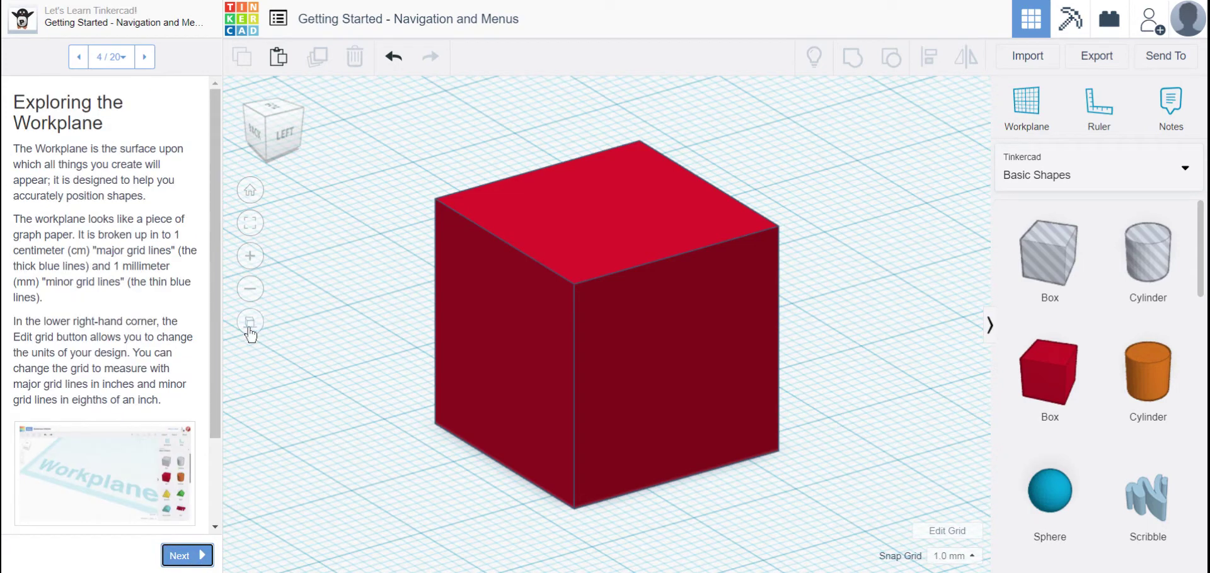
left_click_drag(216, 286, 216, 372)
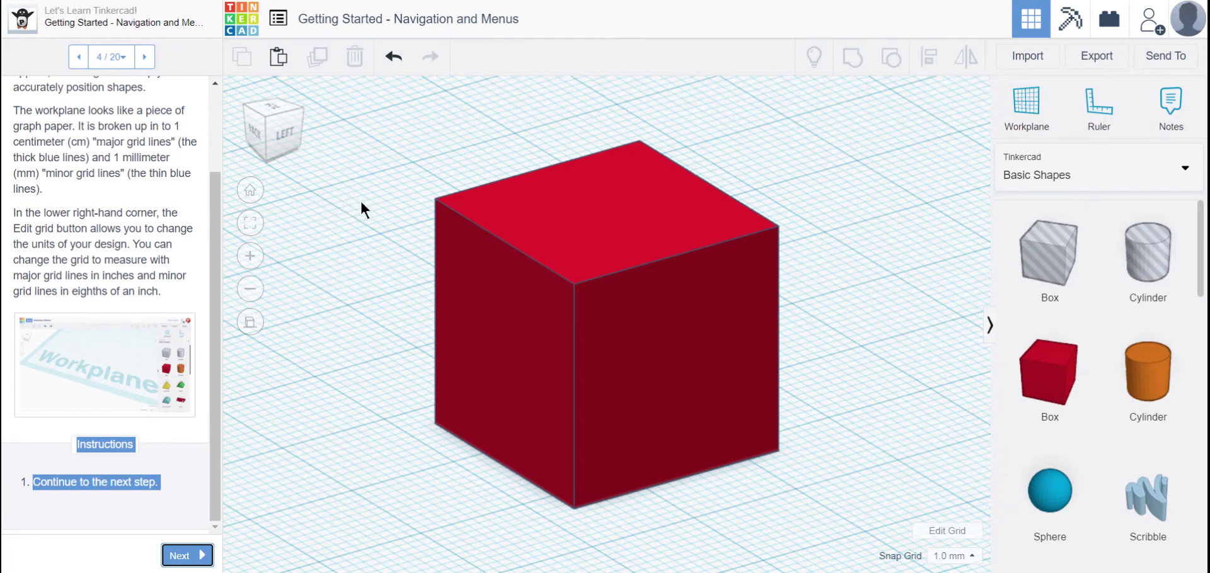
left_click(954, 537)
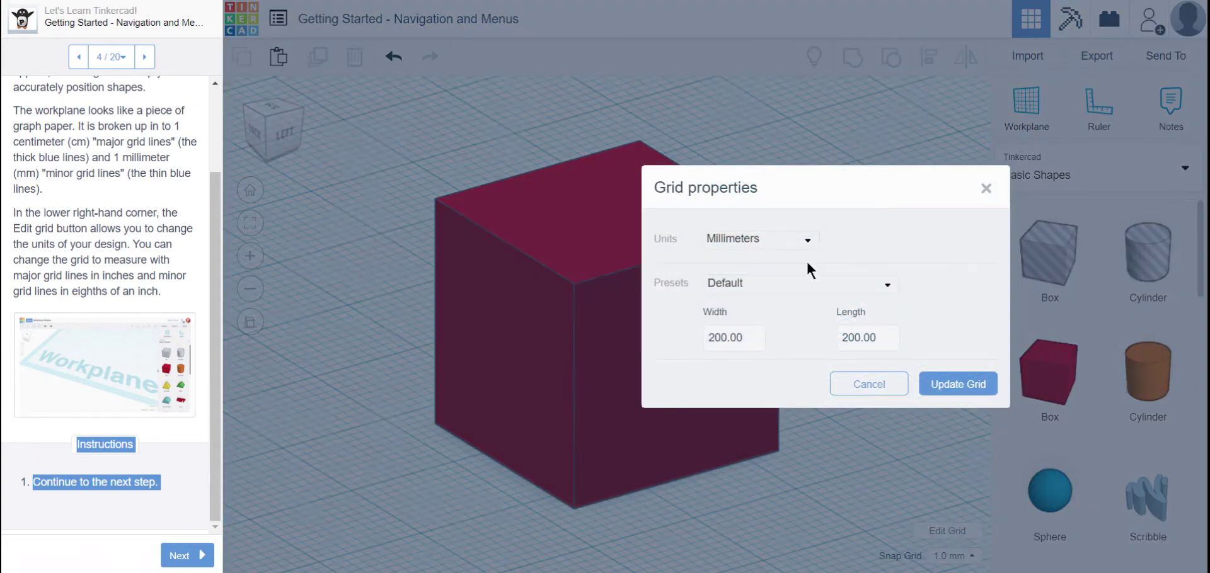
left_click(801, 243)
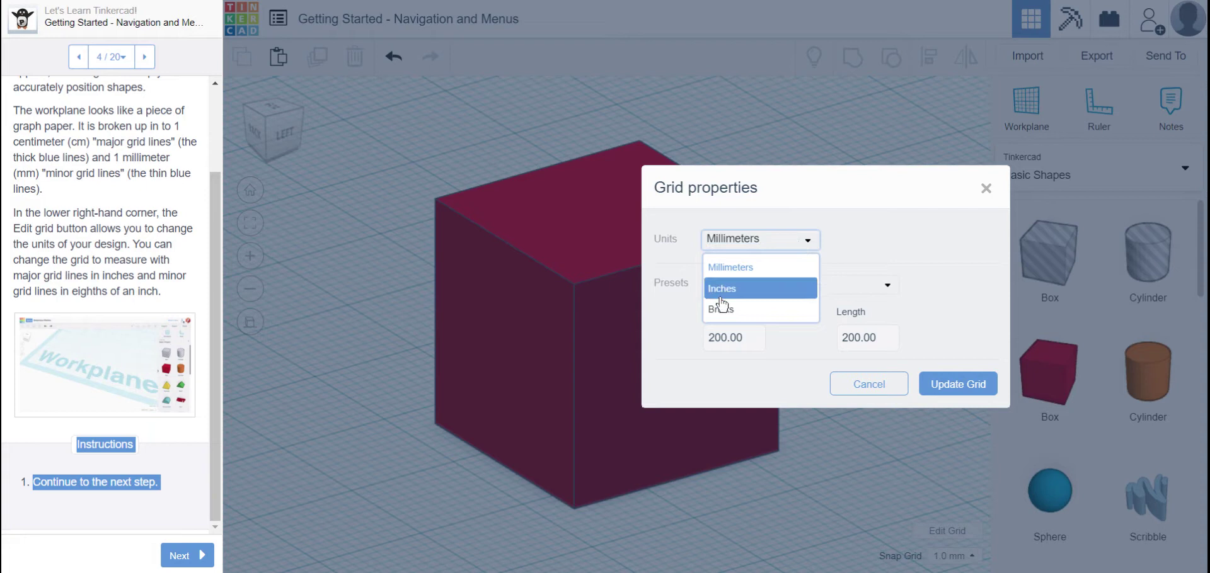
left_click(754, 246)
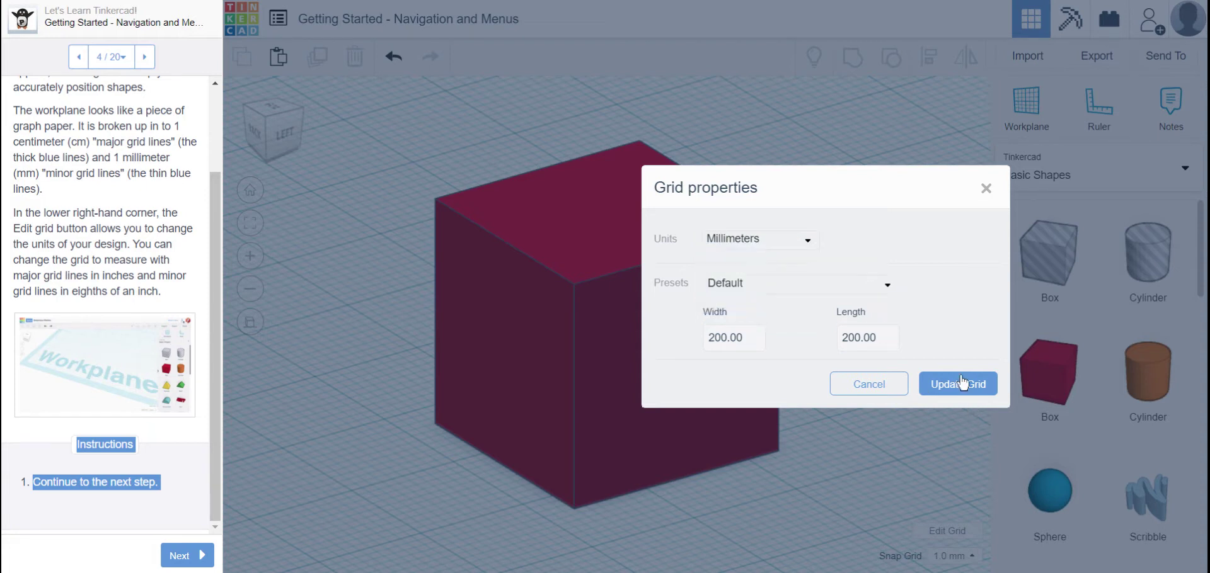
left_click(986, 189)
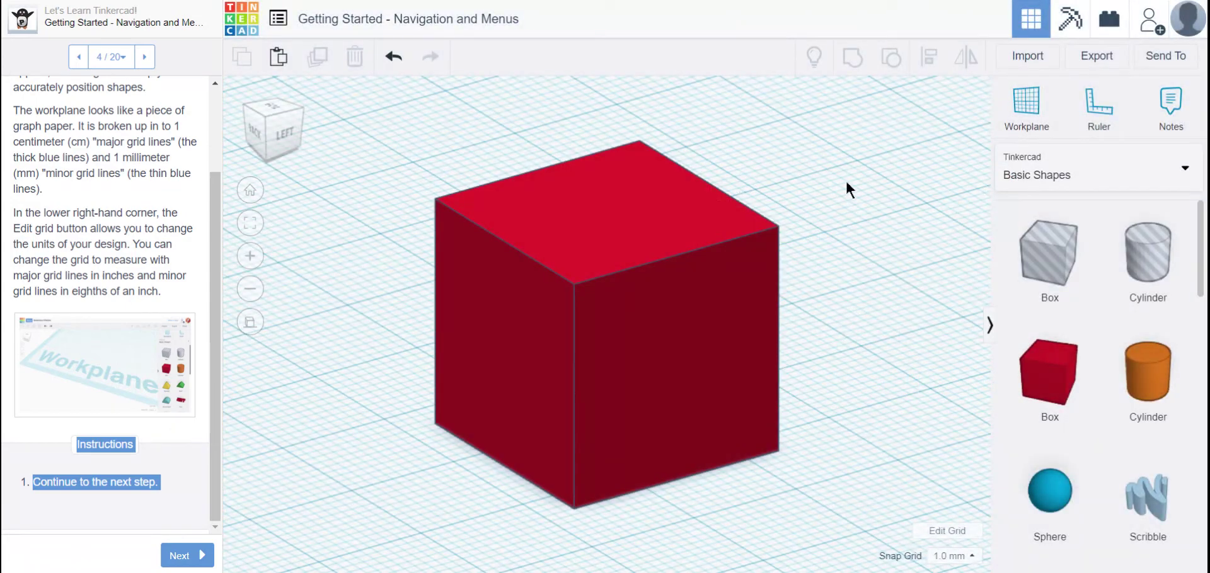
scroll(297, 377, "down", 3)
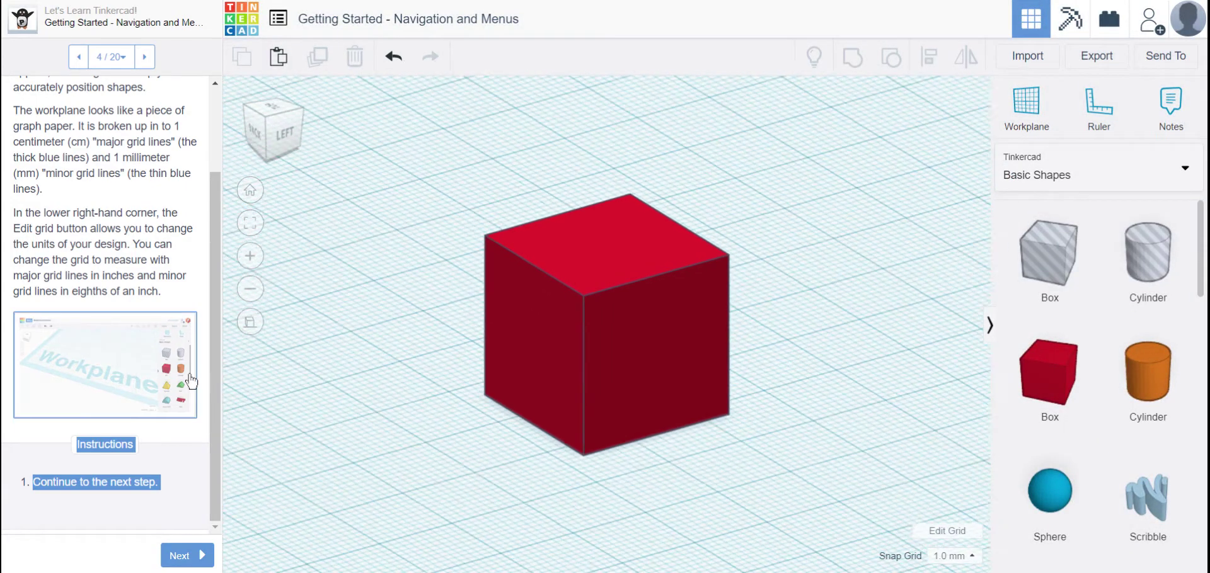
left_click(181, 557)
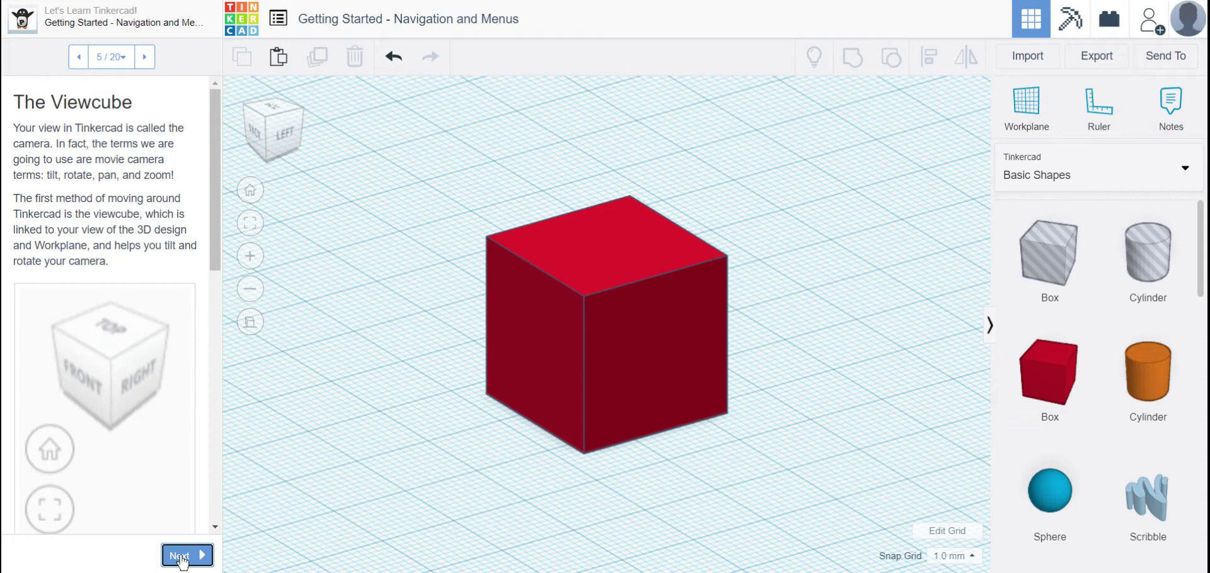
- Restore the Home view showing the whole Workplane top-down with the red box centred
left_click(212, 189)
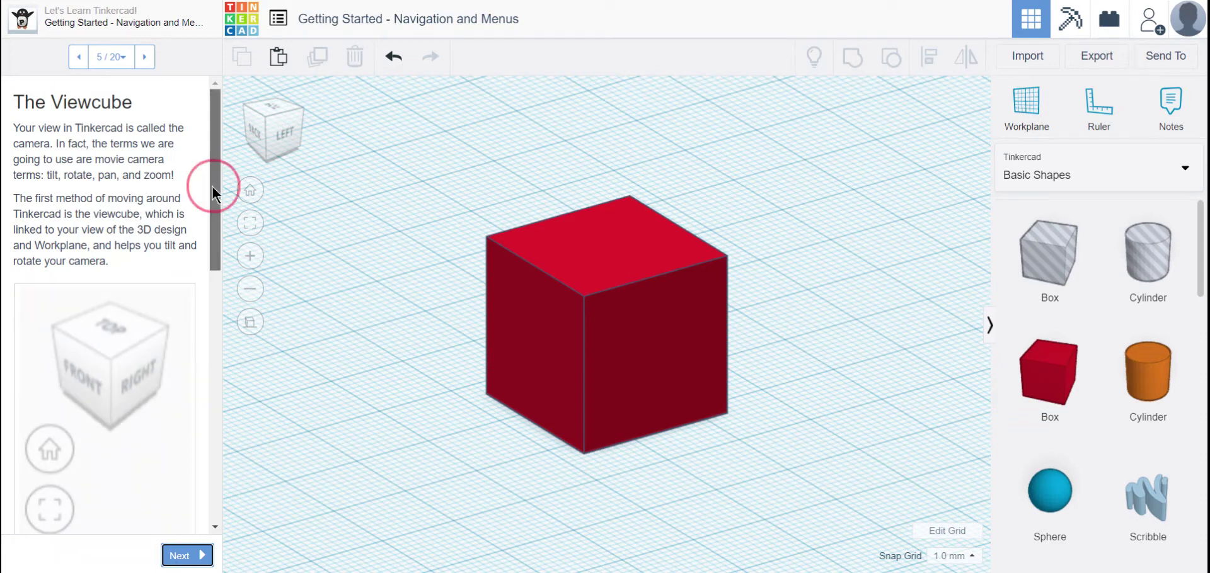
left_click_drag(212, 188, 213, 206)
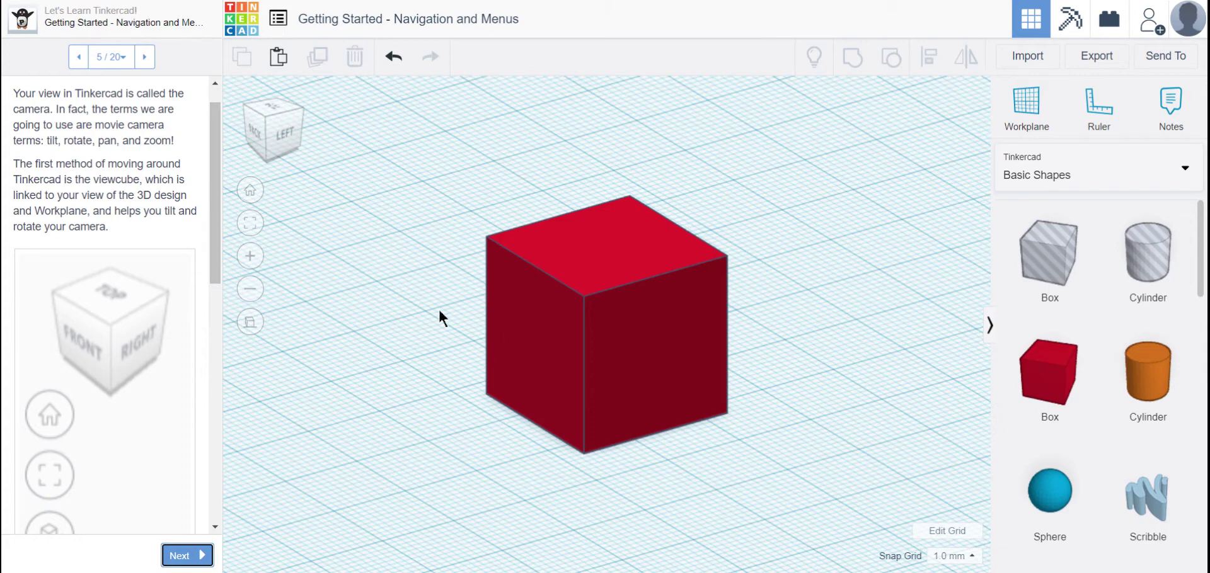
left_click(252, 199)
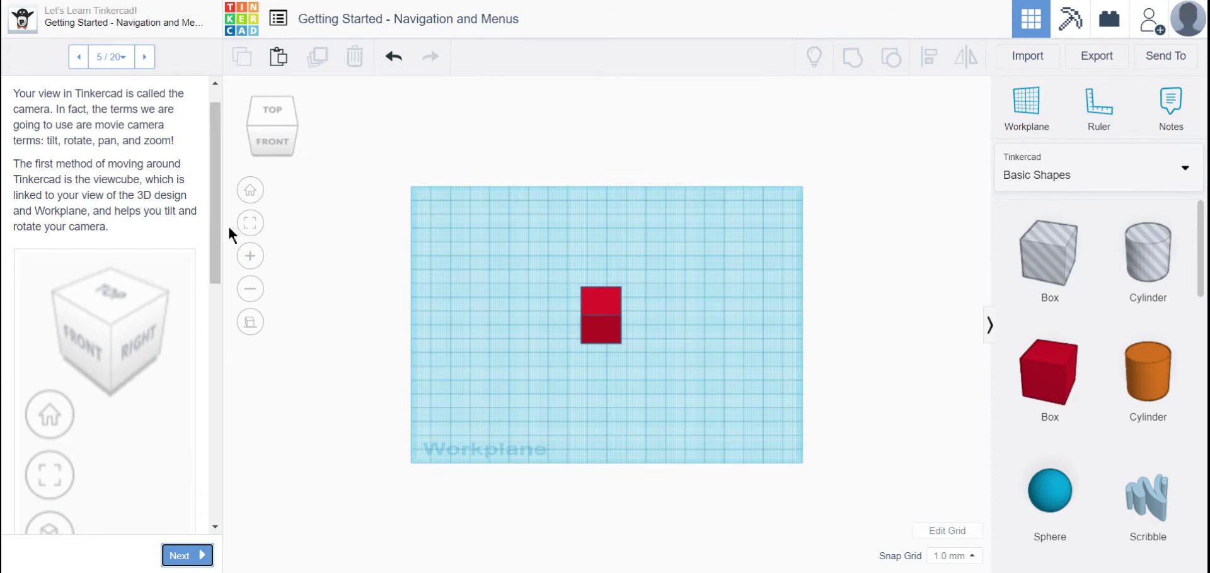
left_click_drag(214, 240, 212, 308)
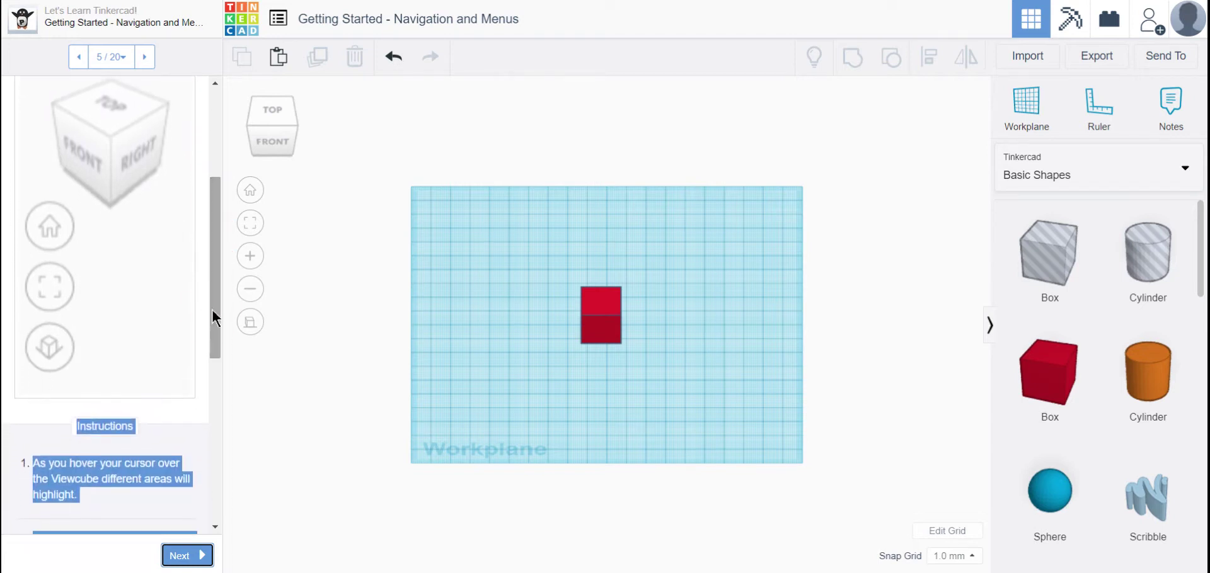
left_click(299, 132)
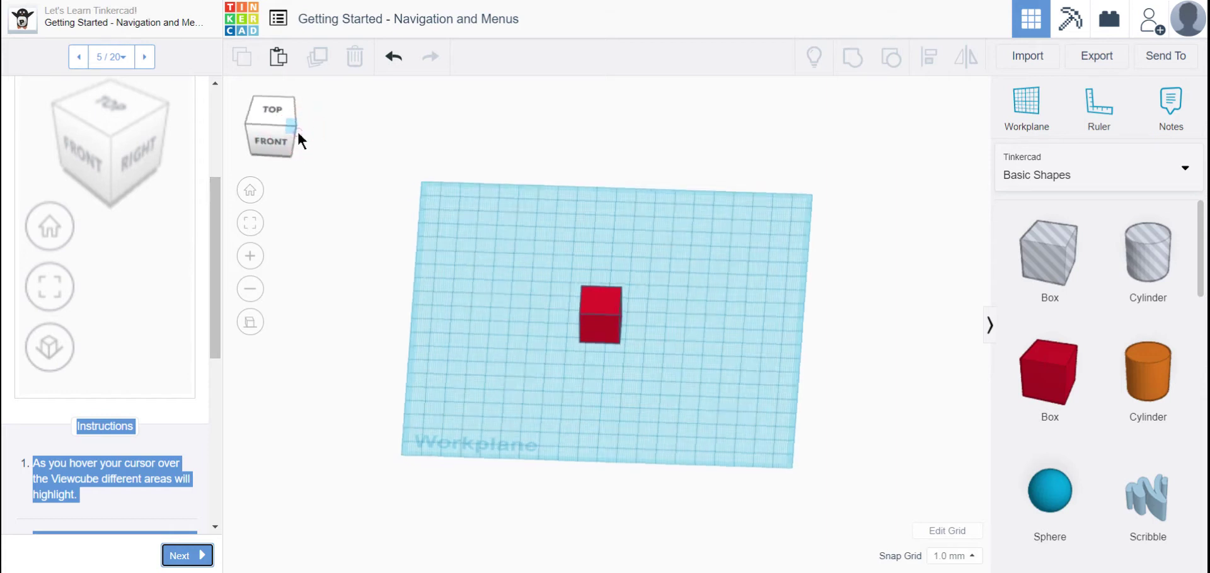
left_click(297, 130)
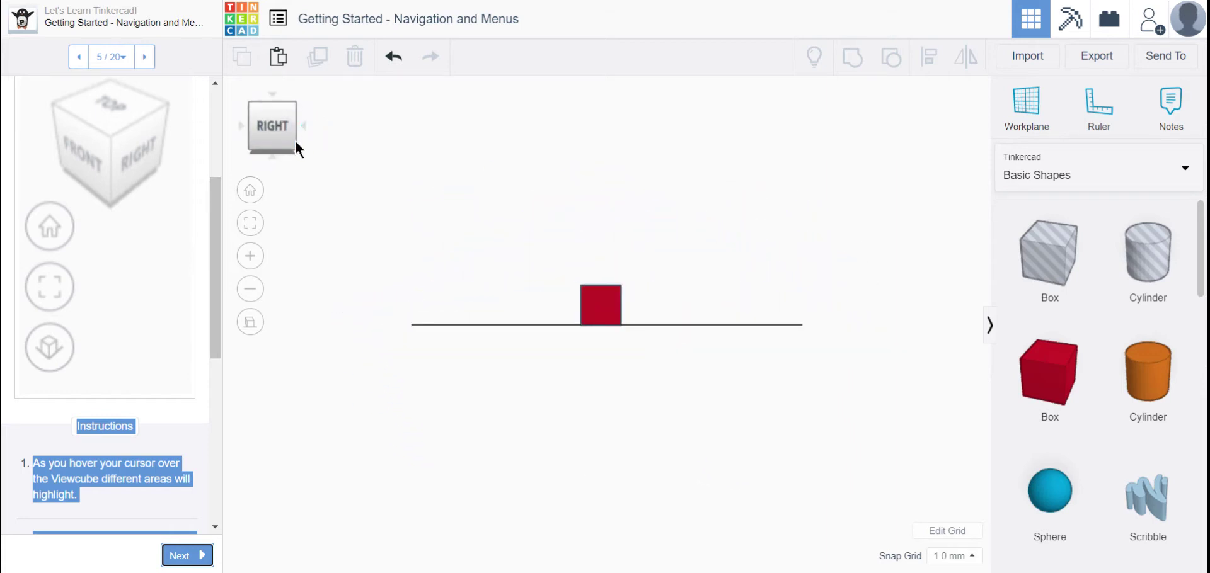
left_click(271, 156)
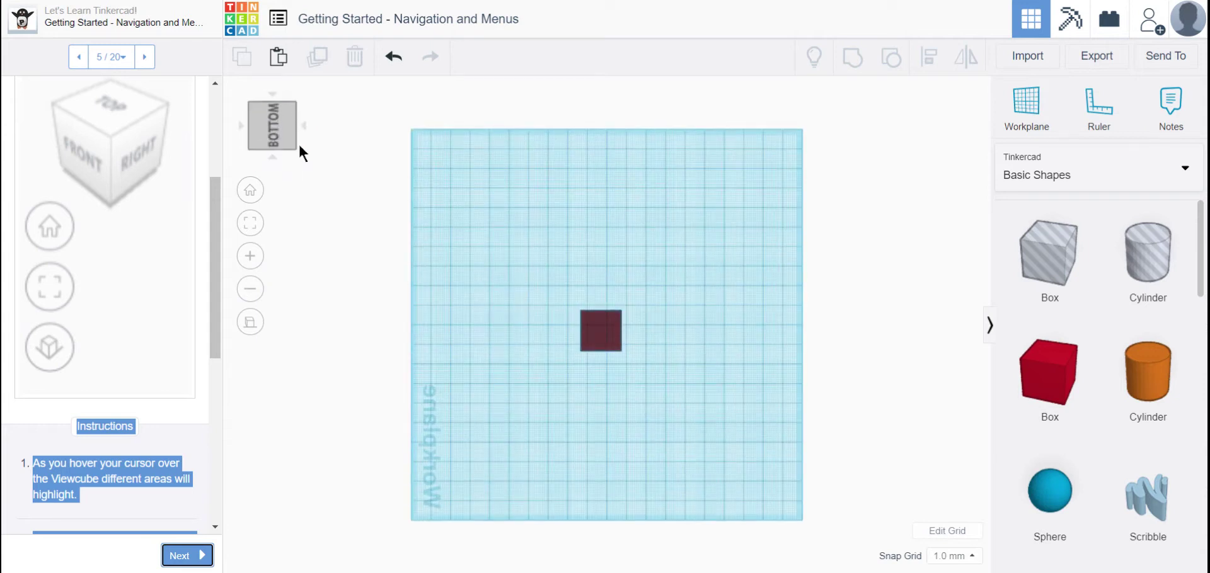
left_click(303, 125)
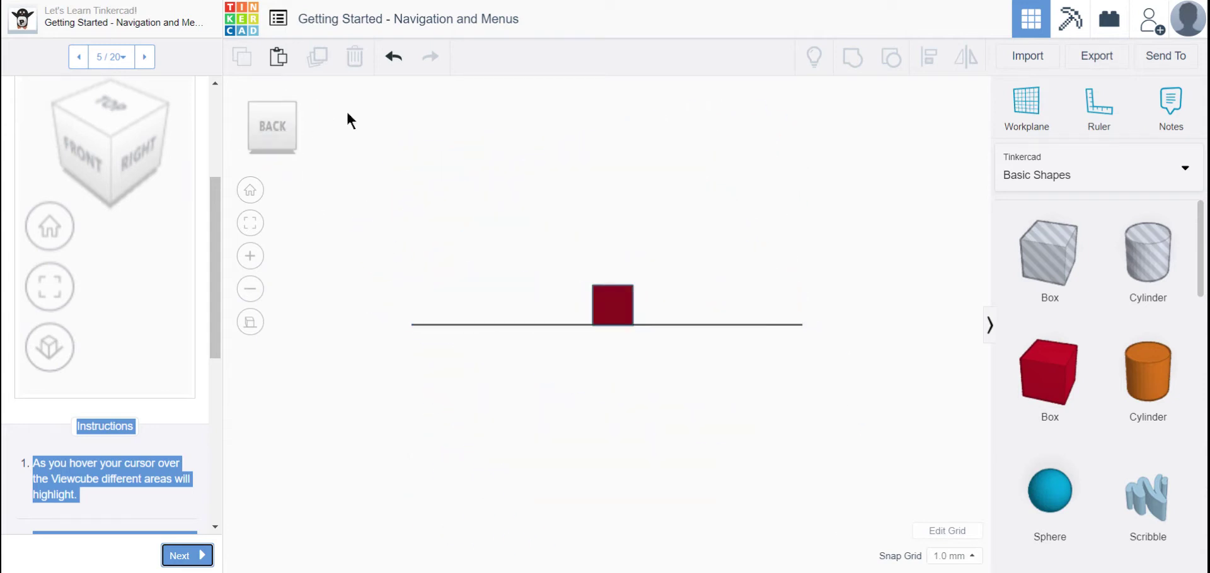
left_click(273, 94)
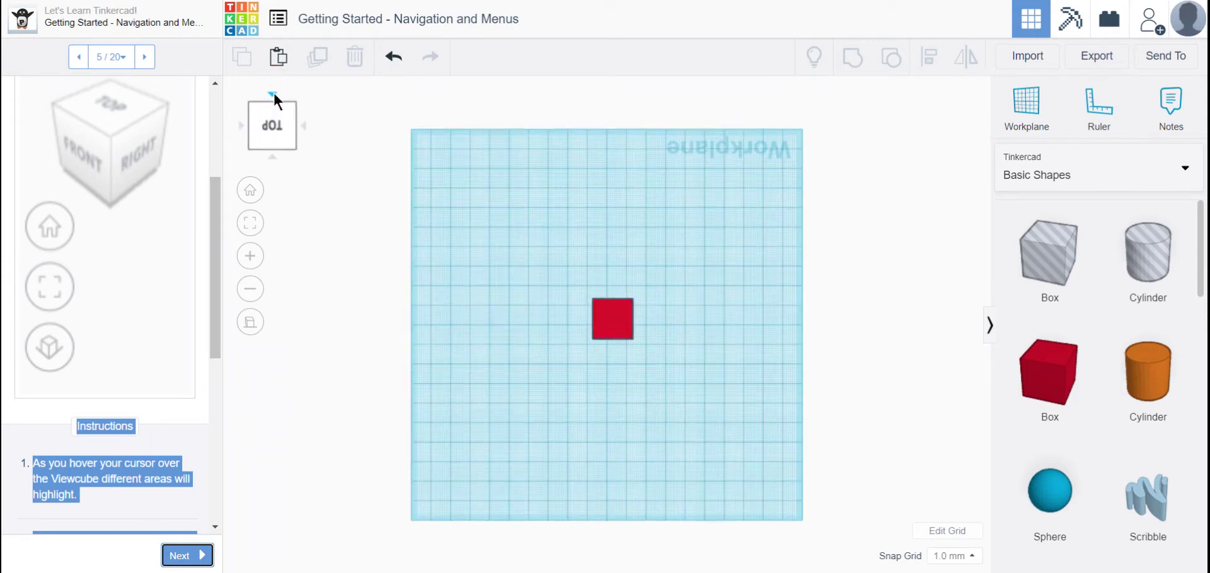
left_click(249, 198)
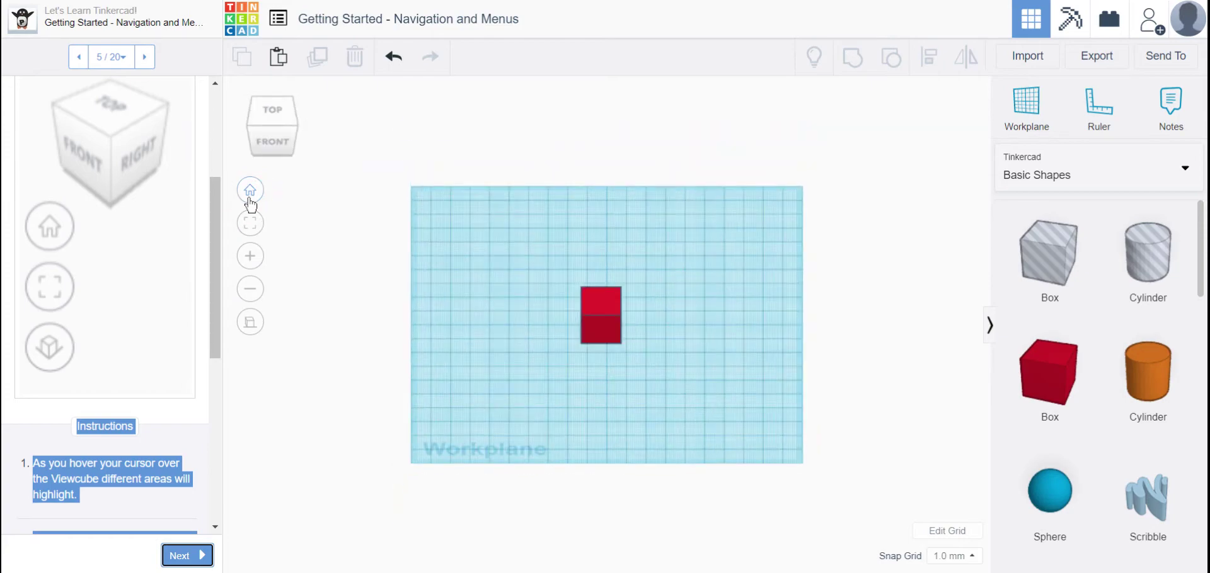
scroll(383, 303, "up", 3)
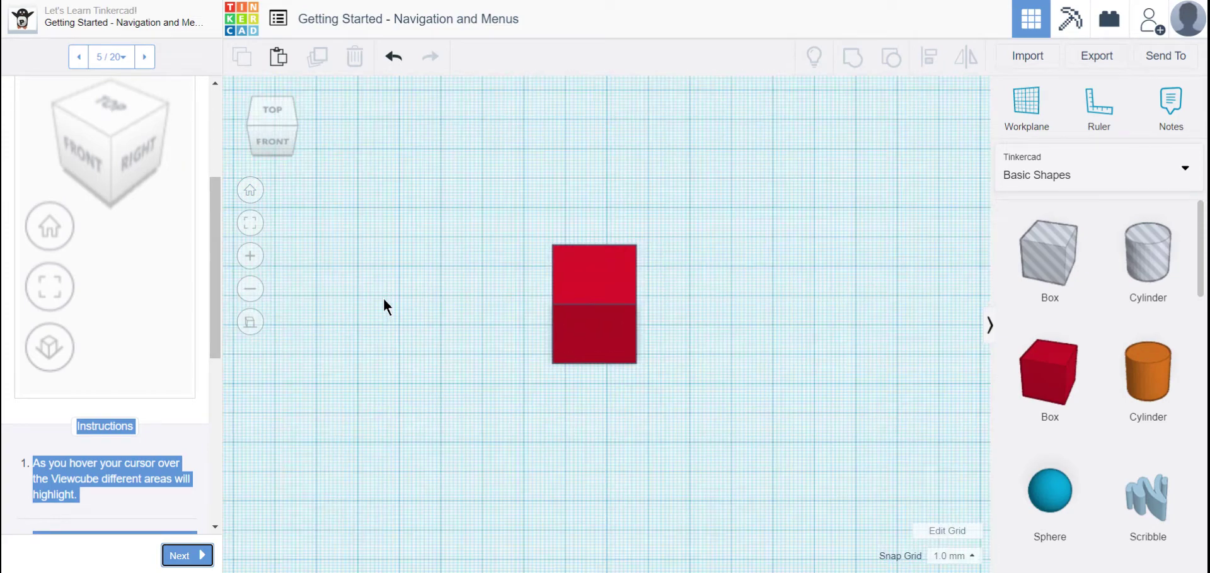
scroll(384, 297, "down", 5)
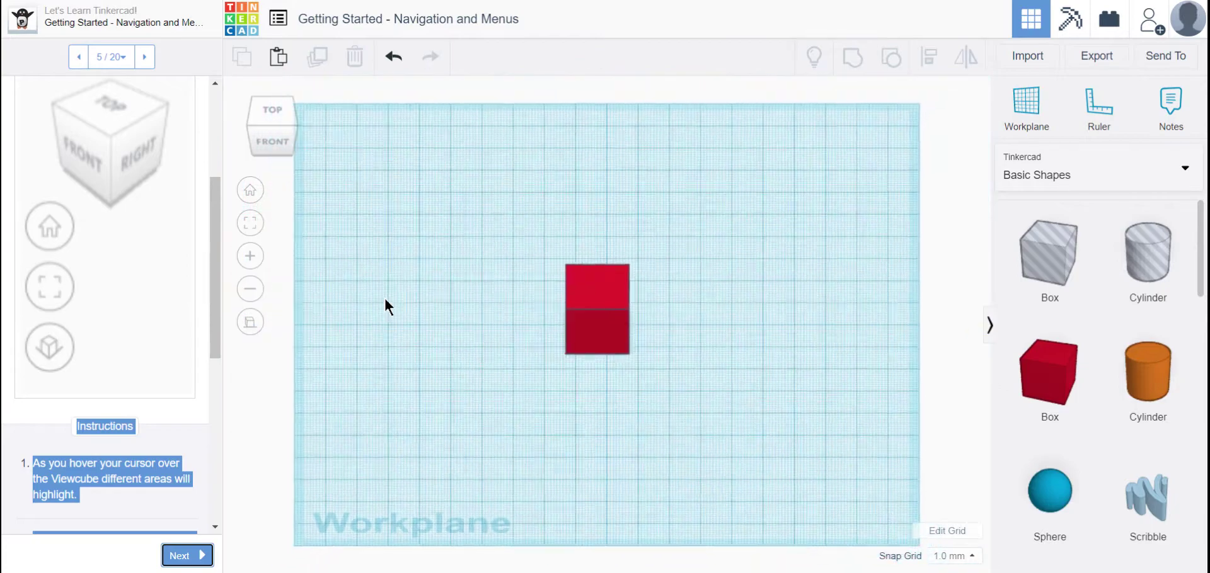
left_click(145, 350)
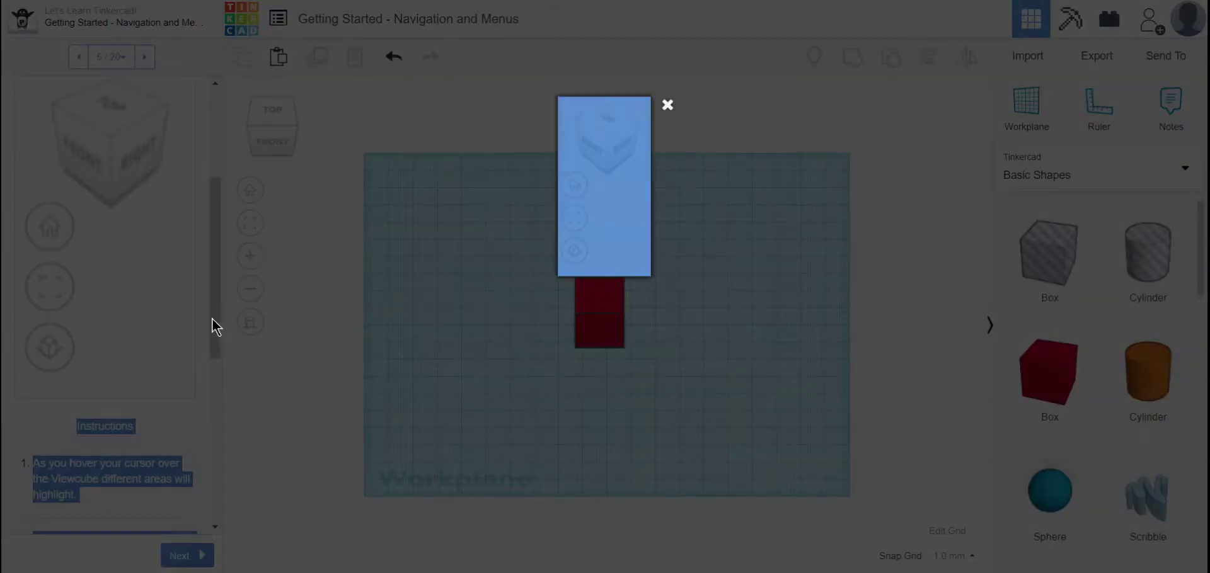
left_click(667, 206)
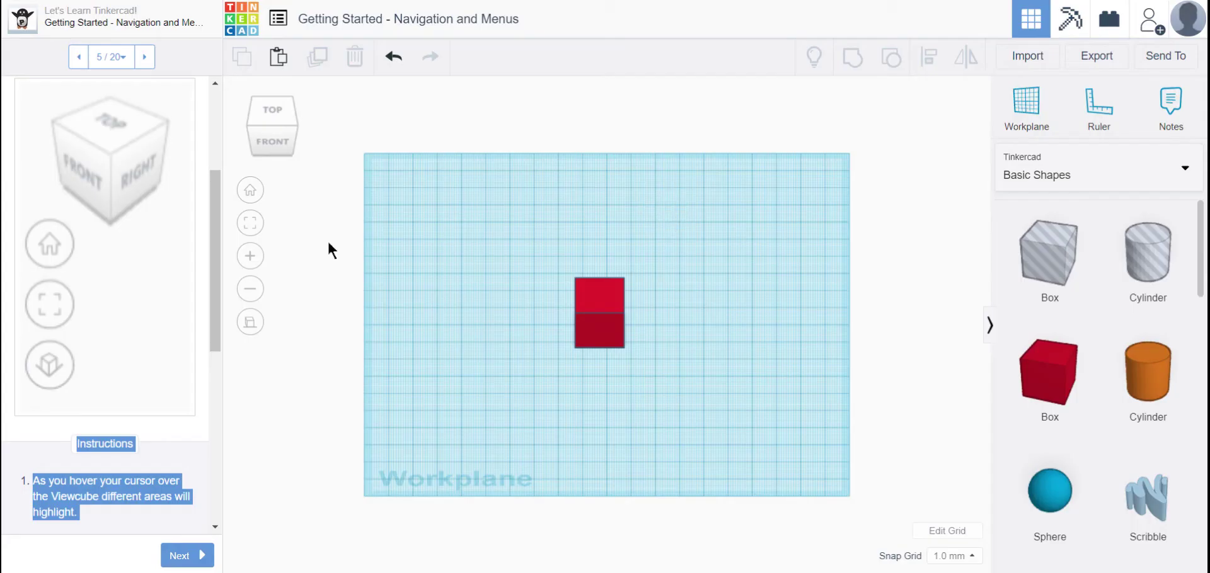
left_click(214, 386)
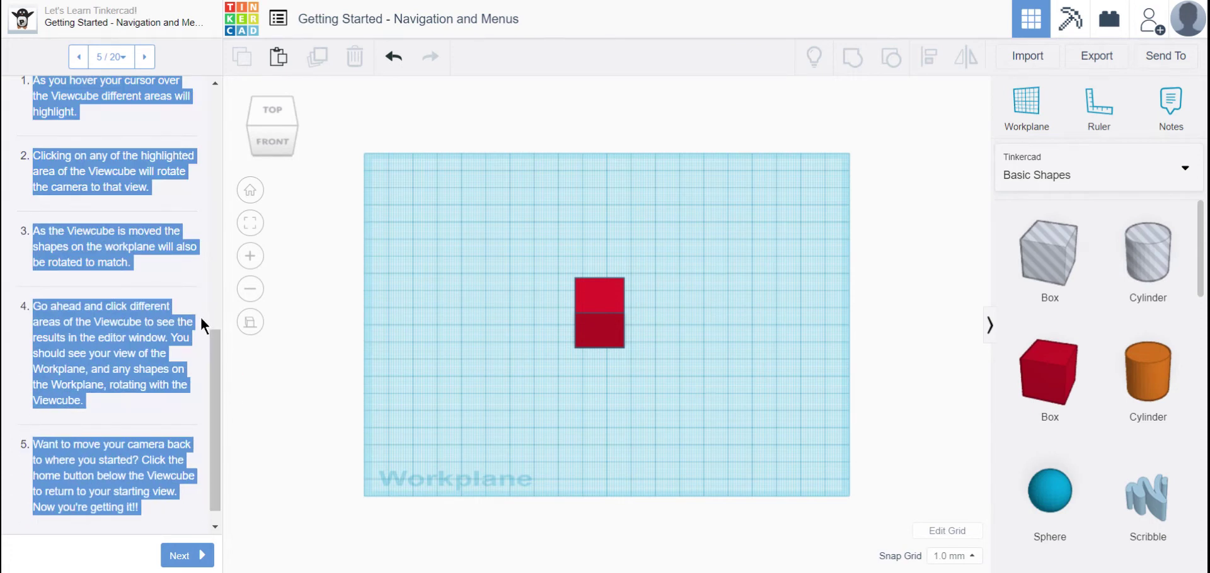
left_click(192, 294)
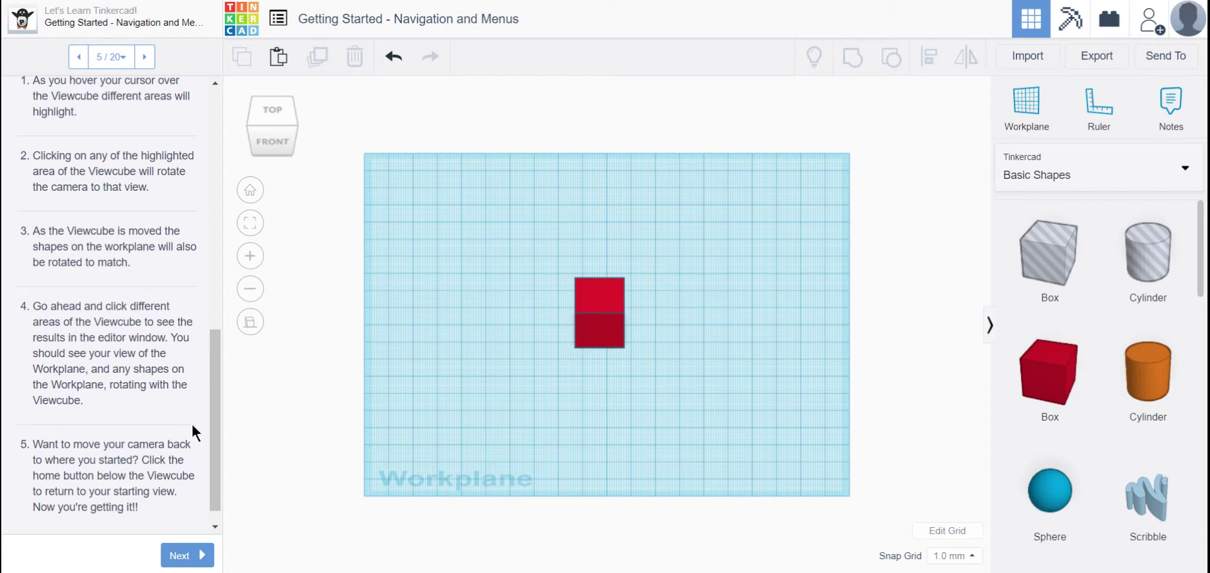
scroll(221, 421, "up", 3)
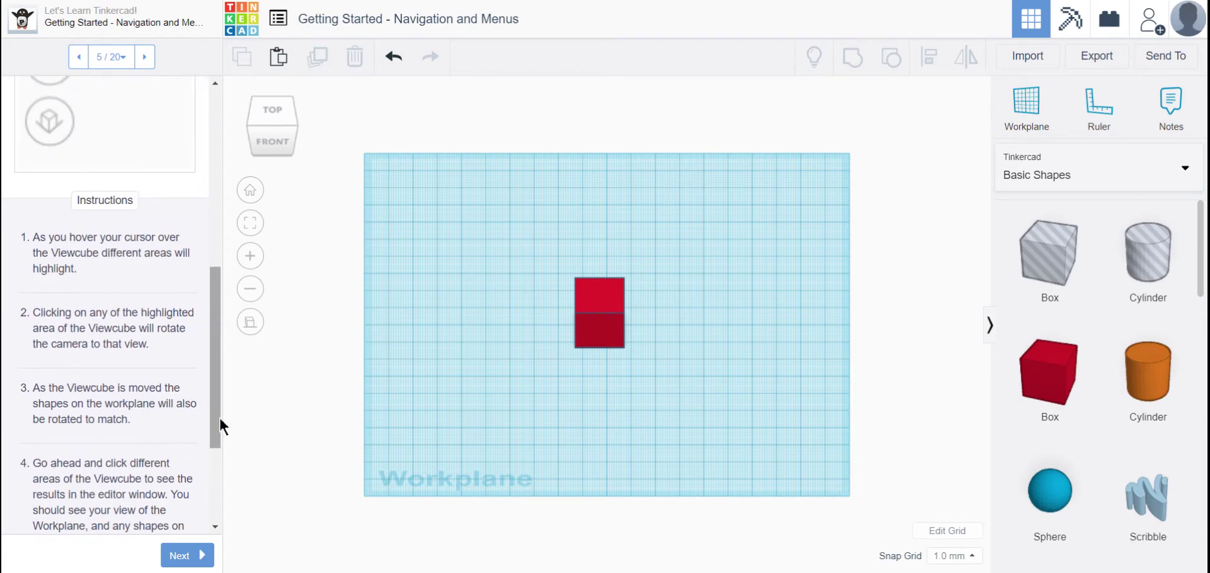
left_click_drag(217, 411, 203, 494)
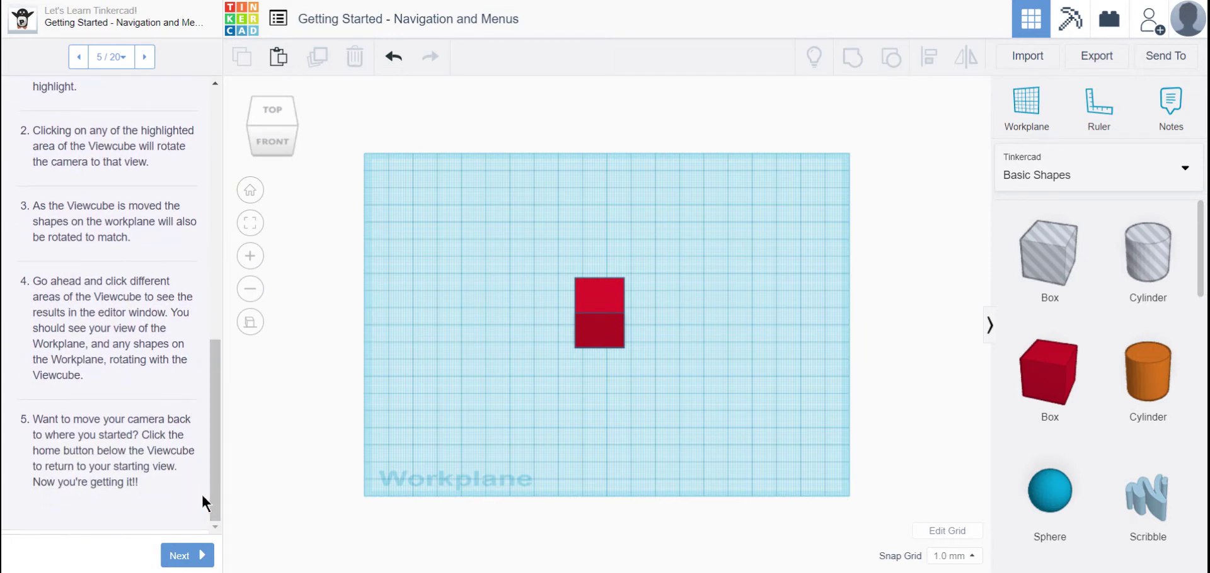
left_click(202, 557)
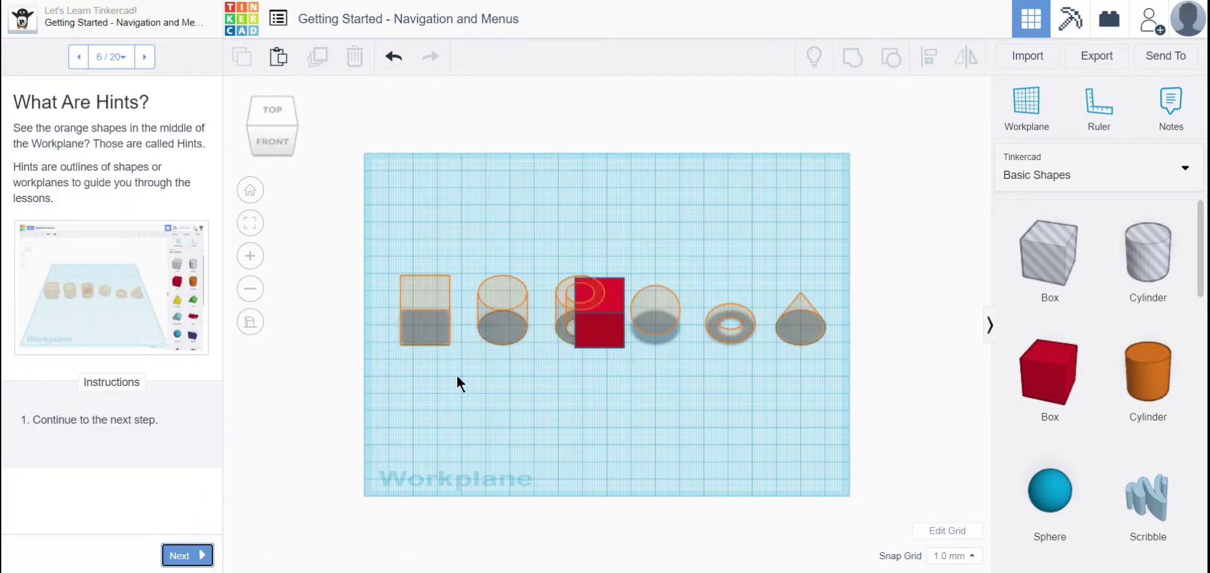
- Delete the red box and drag a Cone from Basic Shapes toward its hint
left_click(601, 322)
key("Delete")
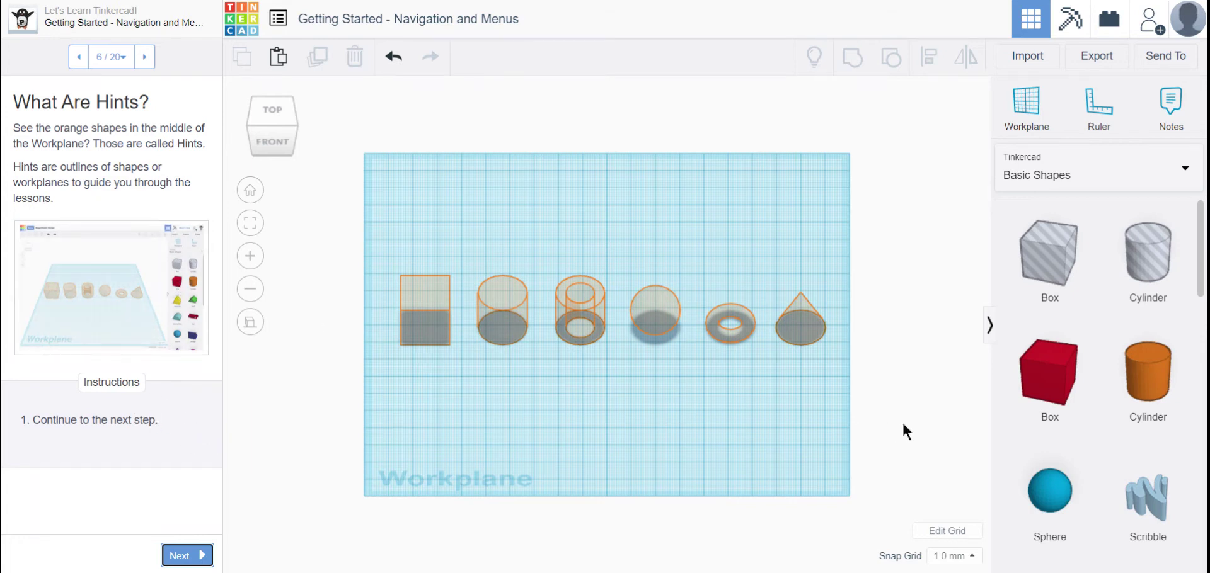
scroll(1147, 277, "down", 5)
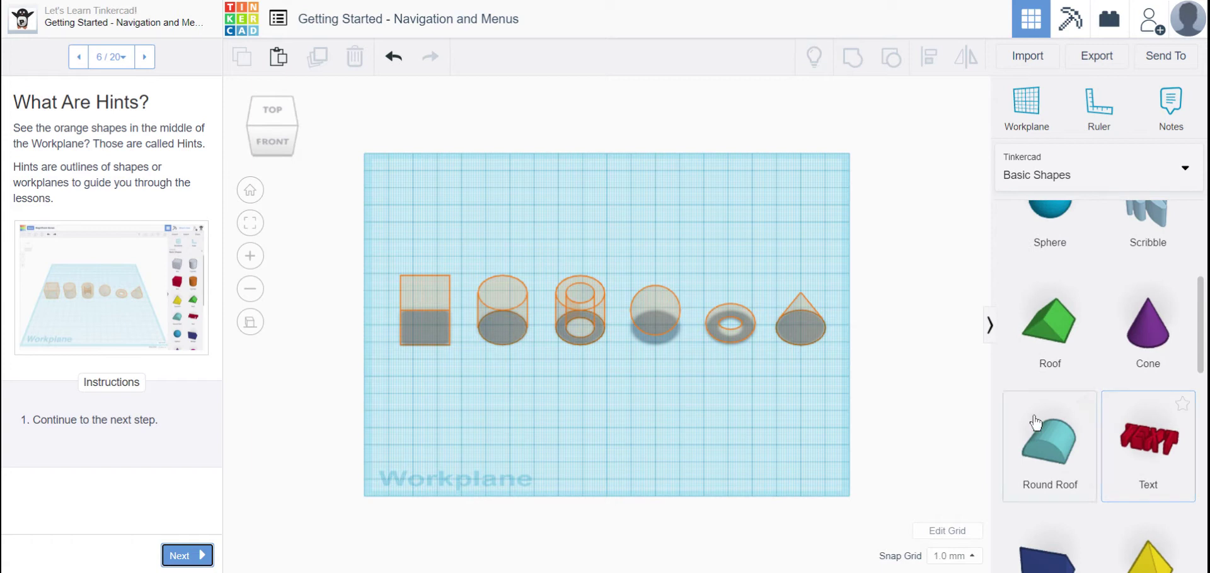
left_click_drag(1149, 325, 806, 337)
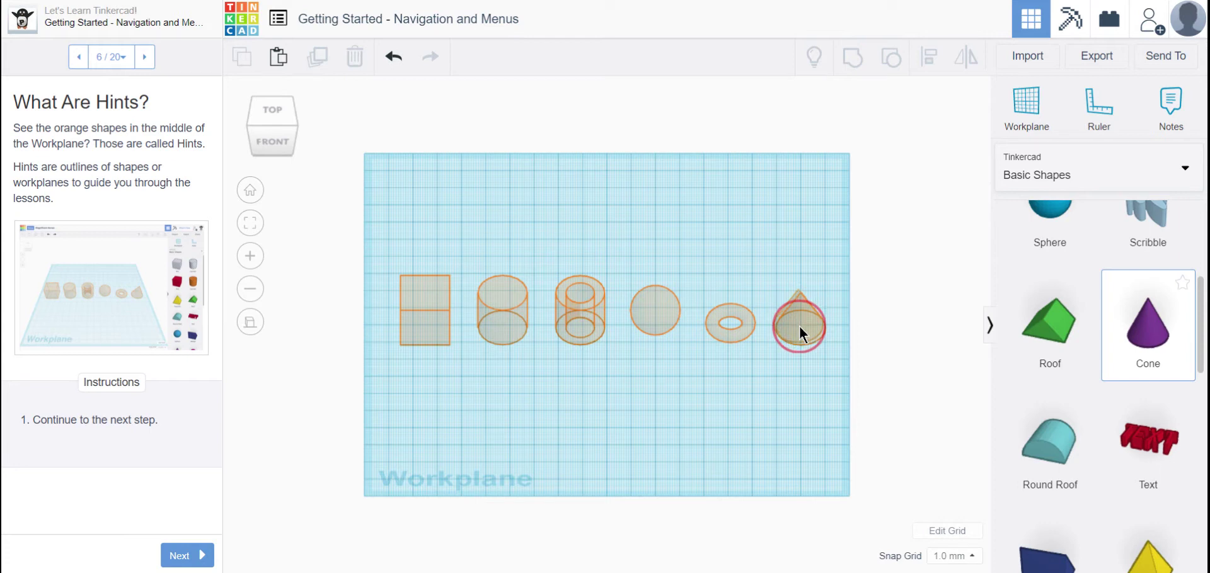
- Drop the purple cone onto the orange cone hint and fit the view to it
left_click_drag(799, 328, 799, 331)
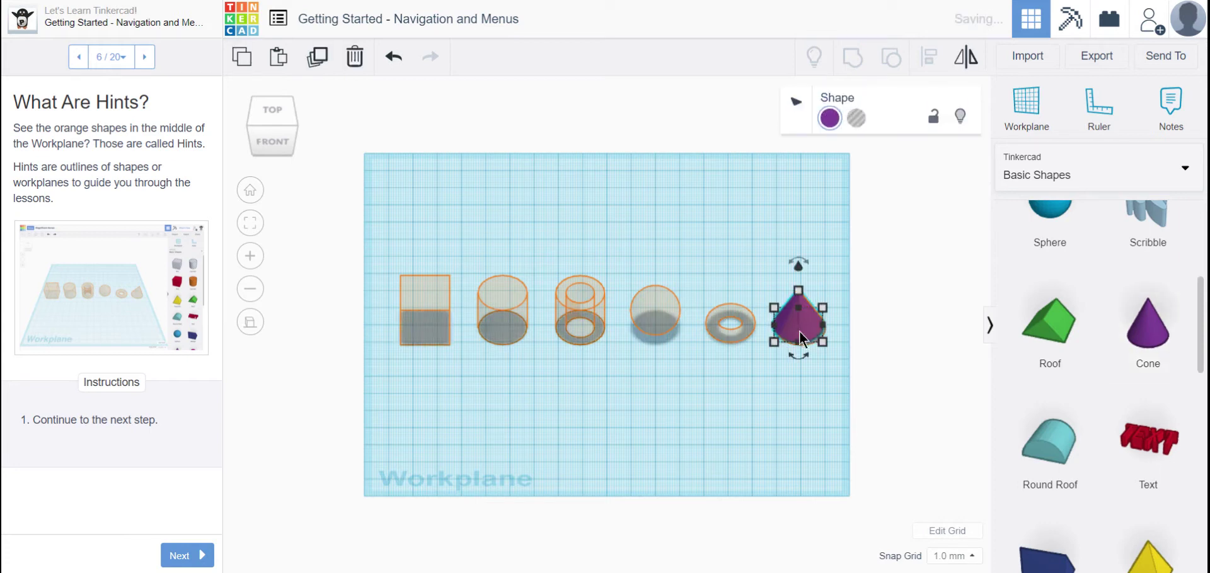
left_click(781, 422)
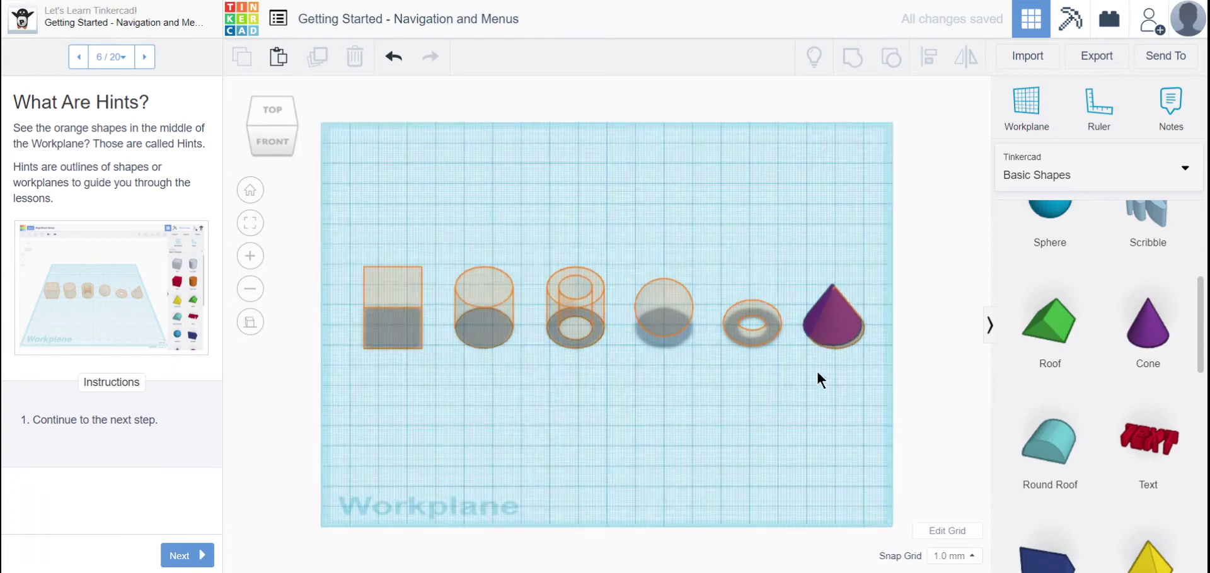
scroll(816, 372, "up", 3)
scroll(871, 431, "down", 2)
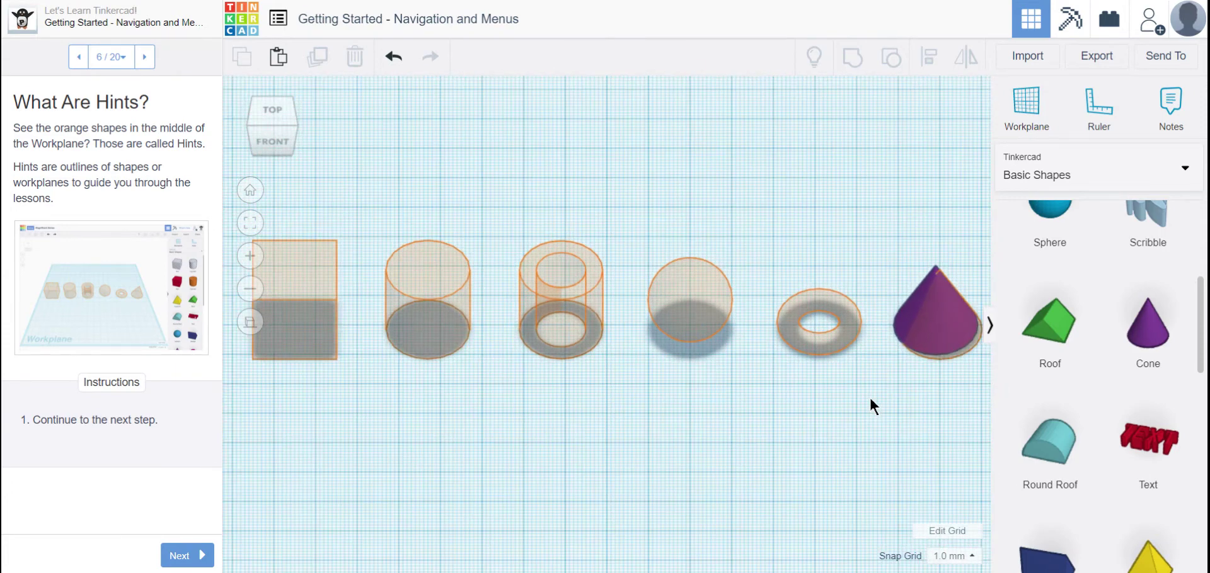
left_click(920, 329)
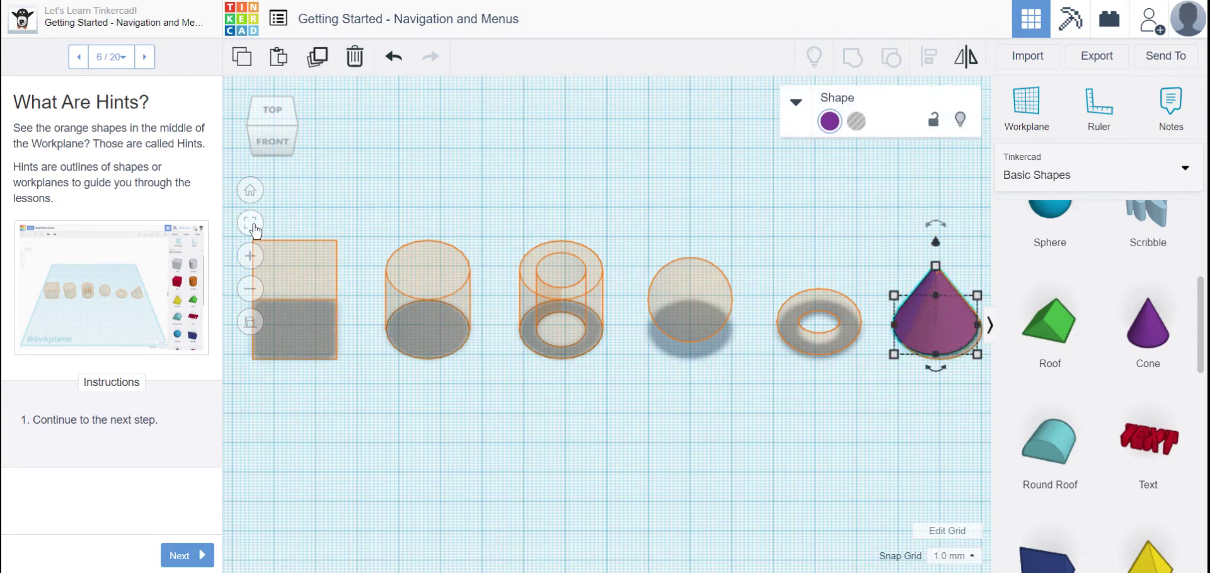
left_click(253, 228)
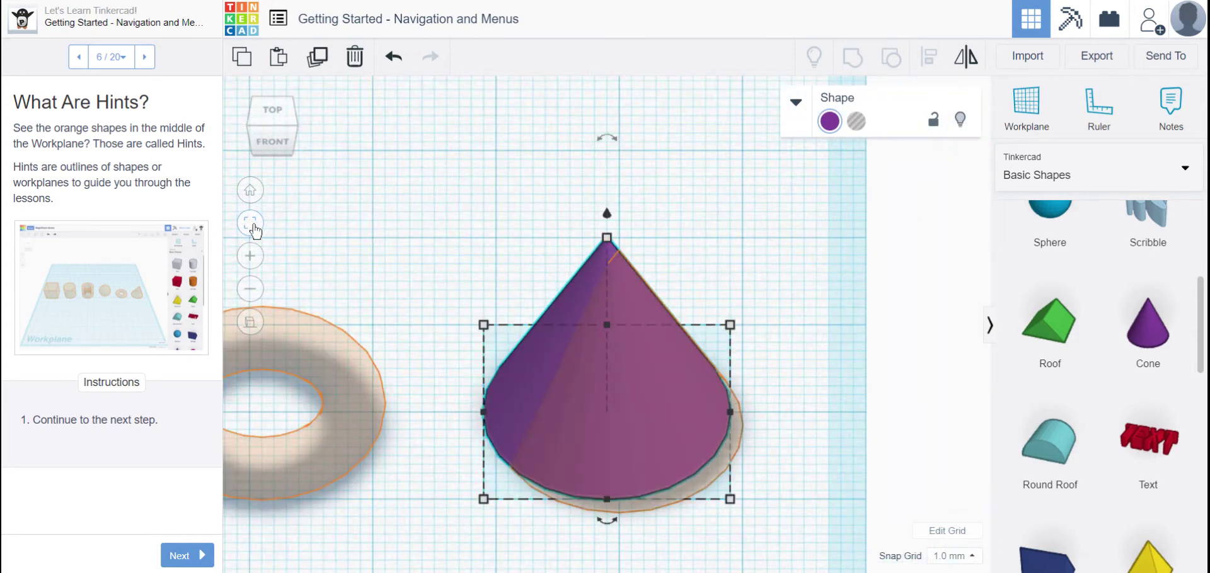
- Drag the cone into near alignment with its hint, checking from a top-down view
left_click_drag(580, 385, 615, 406)
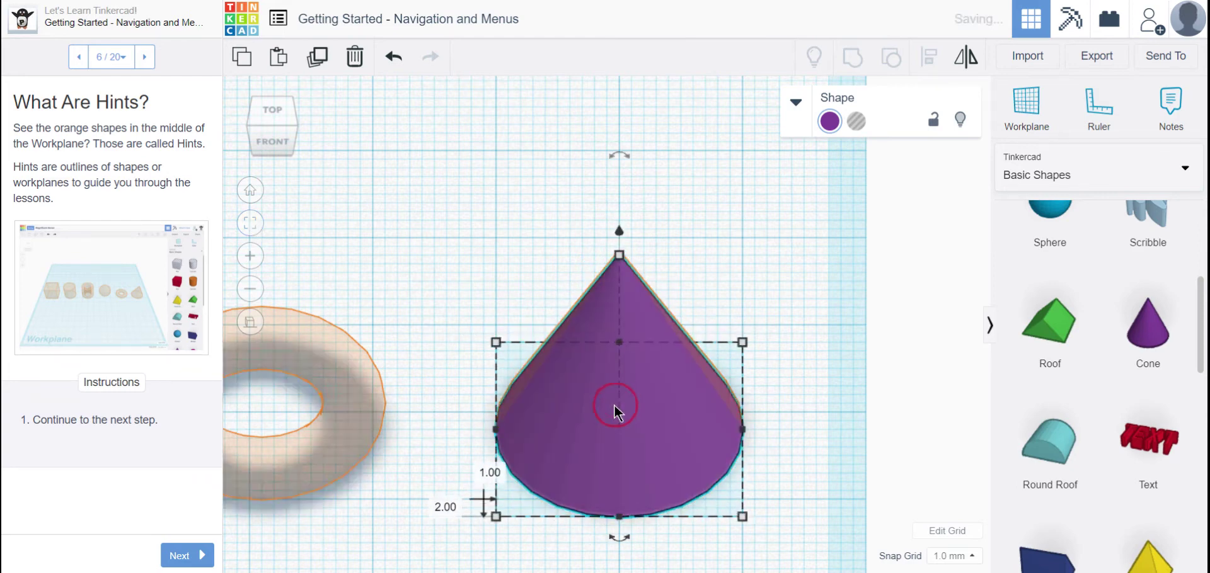
left_click(776, 422)
right_click_drag(764, 478, 588, 394)
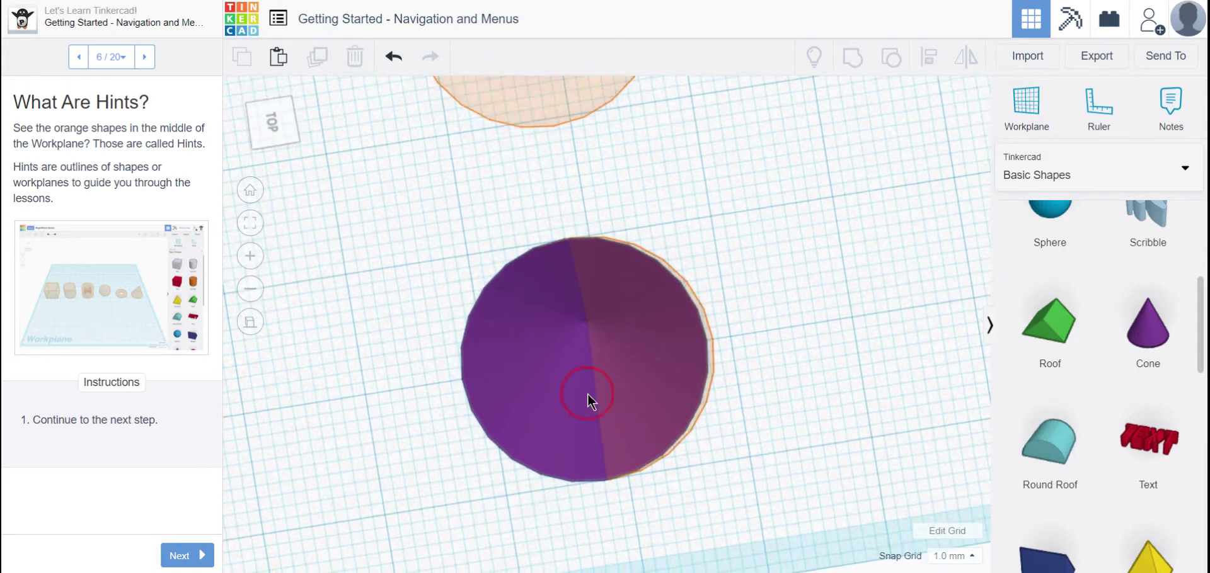
left_click(592, 395)
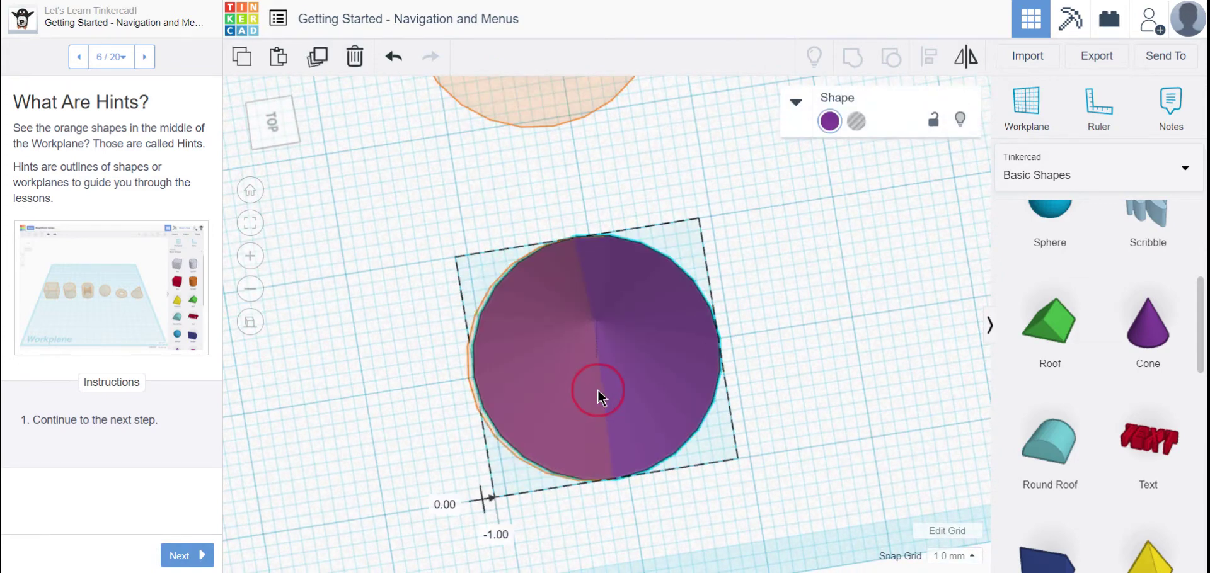
left_click_drag(597, 388, 593, 391)
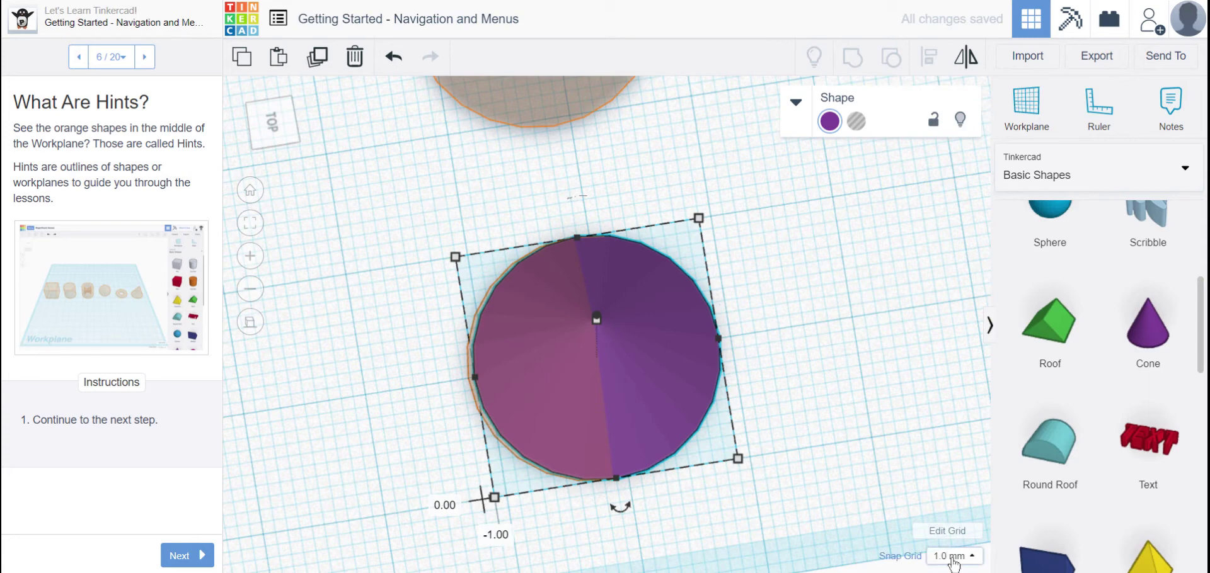
- Set the snap grid to 0.1 mm and arrow-nudge the cone left onto its hint
left_click(965, 564)
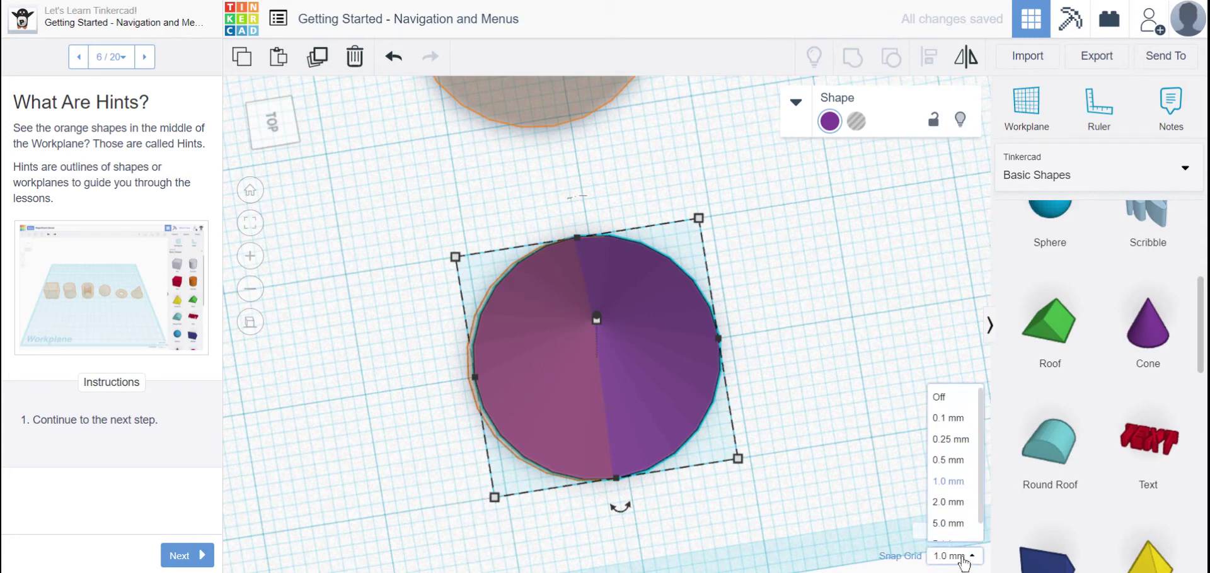
left_click(956, 419)
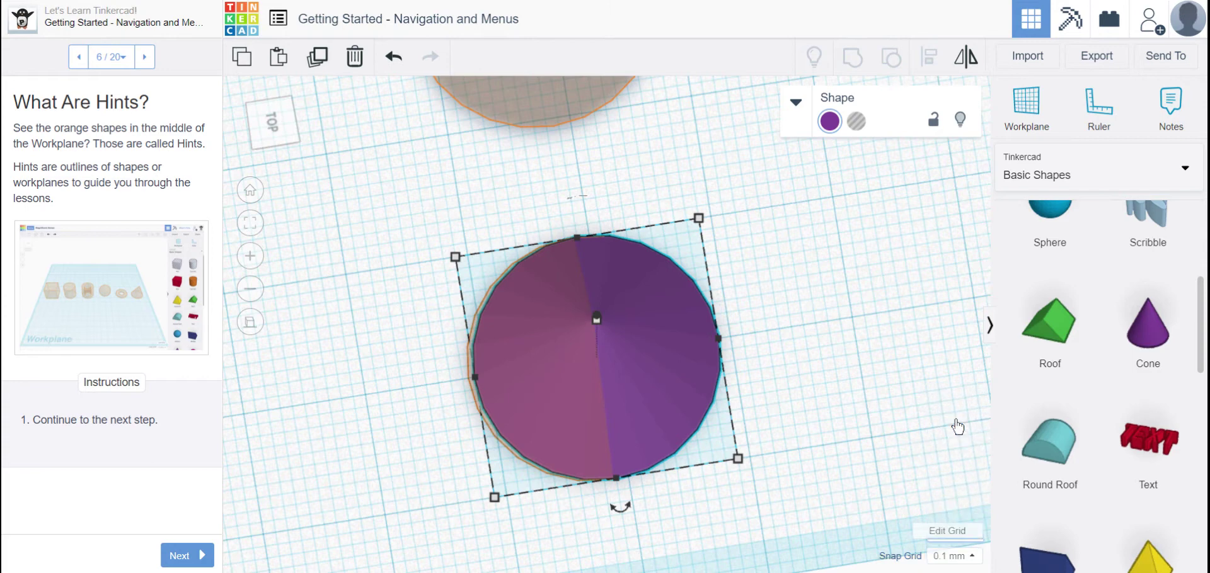
left_click(659, 373)
key("Left")
key("Left")
key("Left")
key("Left")
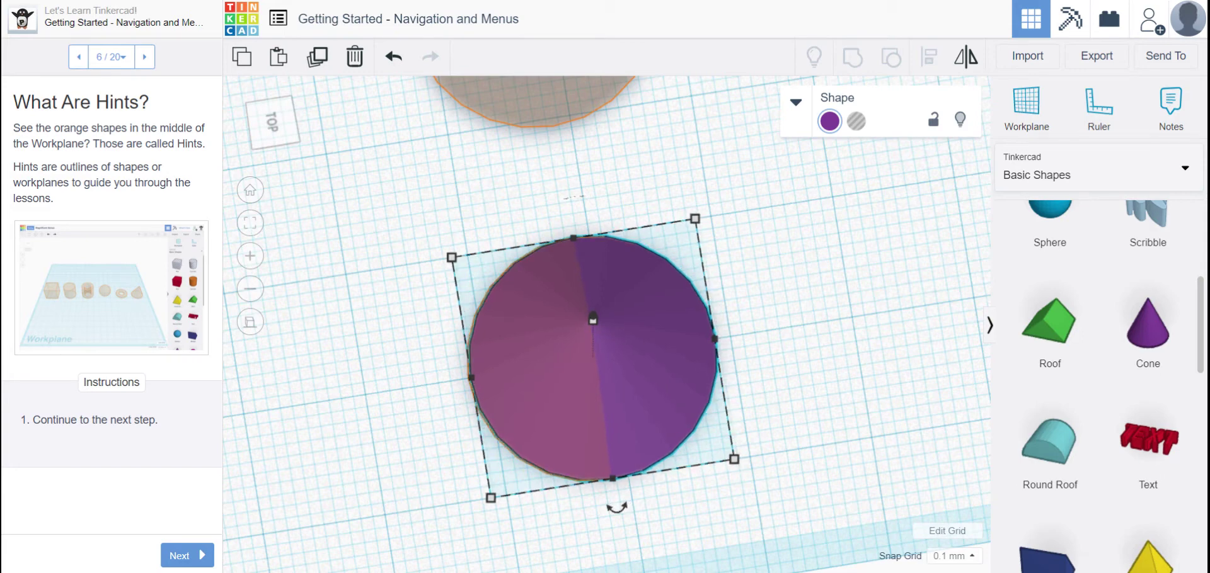
key("Left")
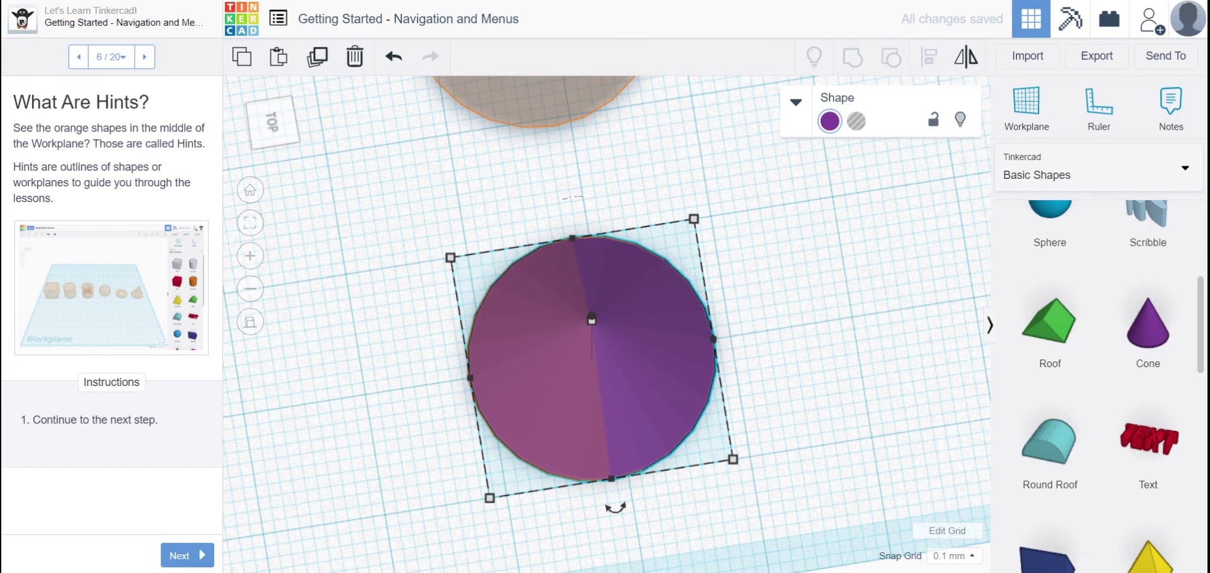
- Check the cone's alignment from the front and left, then return to Home view
left_click(798, 397)
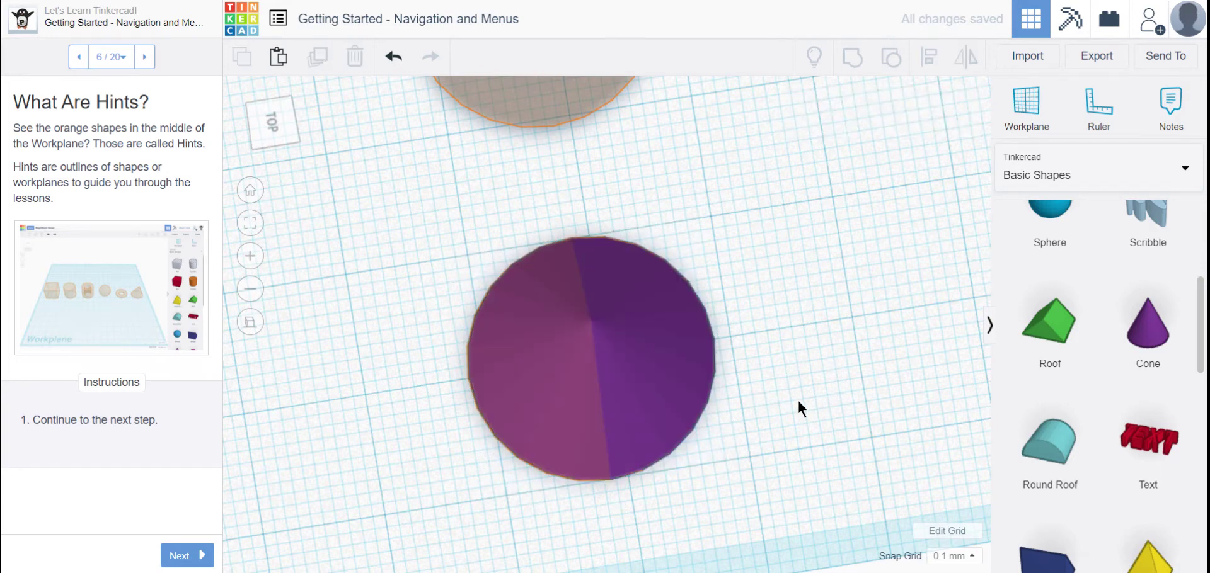
right_click_drag(799, 404, 933, 341)
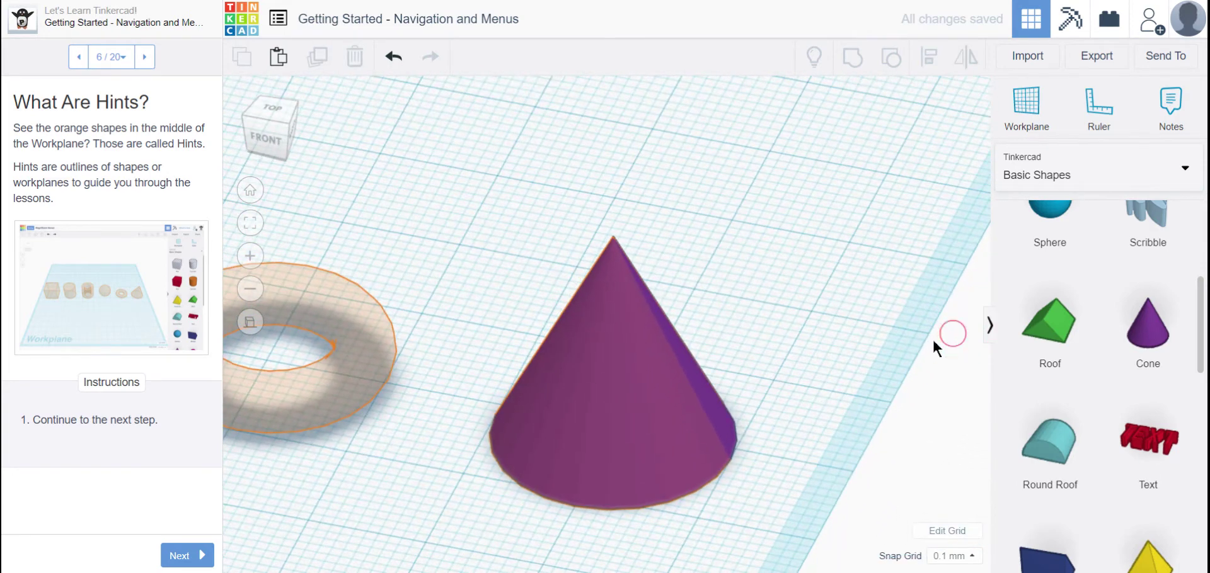
right_click_drag(622, 545, 548, 460)
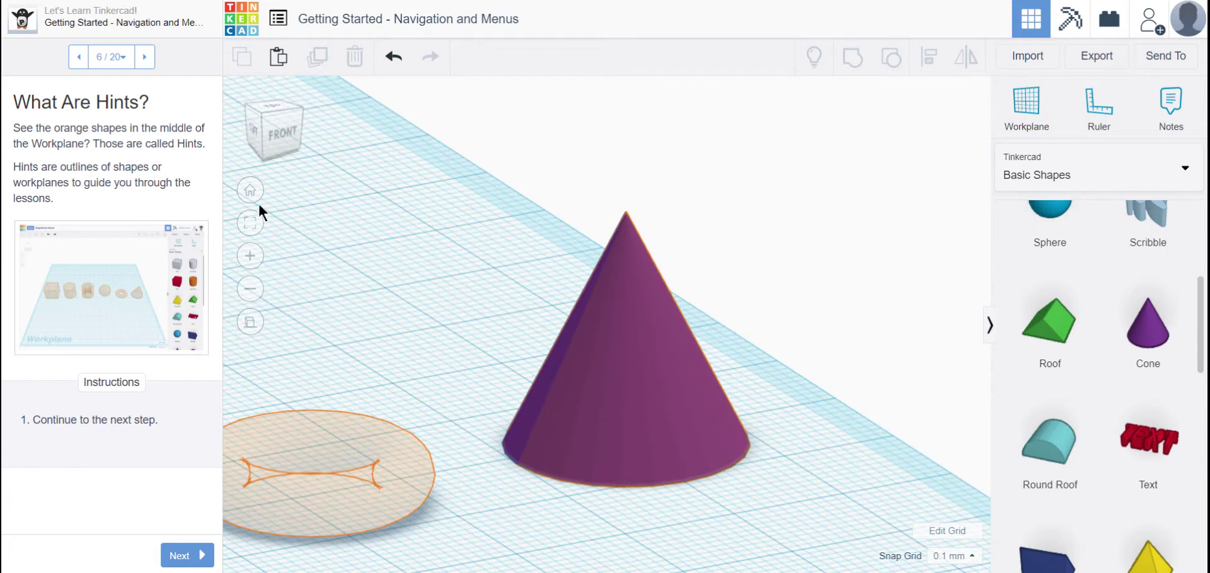
left_click(250, 190)
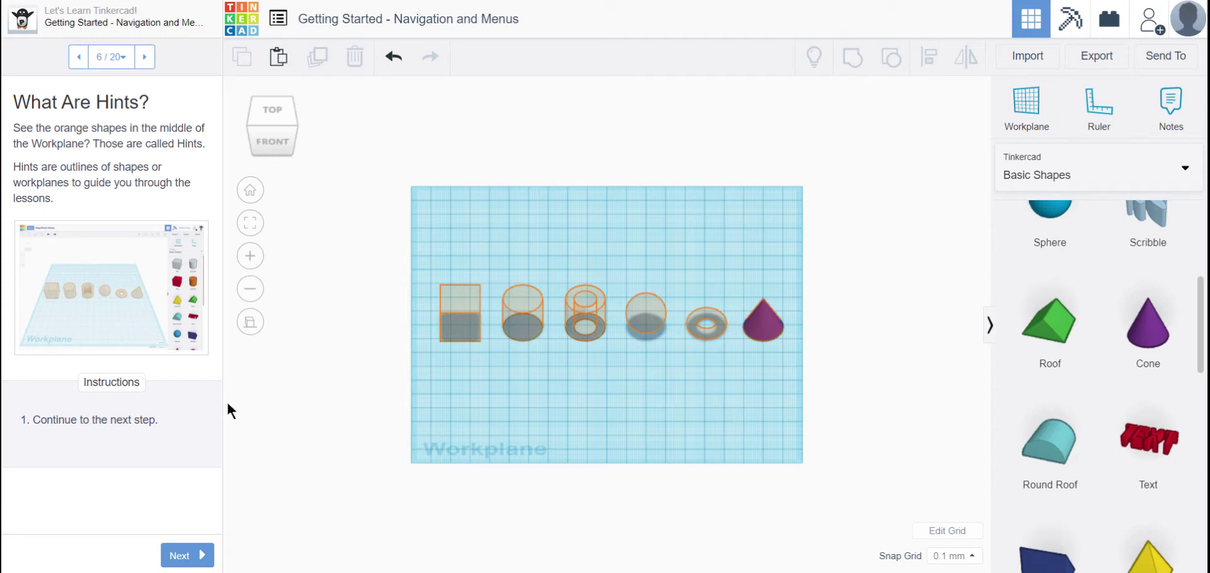
- Advance to step 7, Shapes Menu, and delete the purple cone
left_click(179, 558)
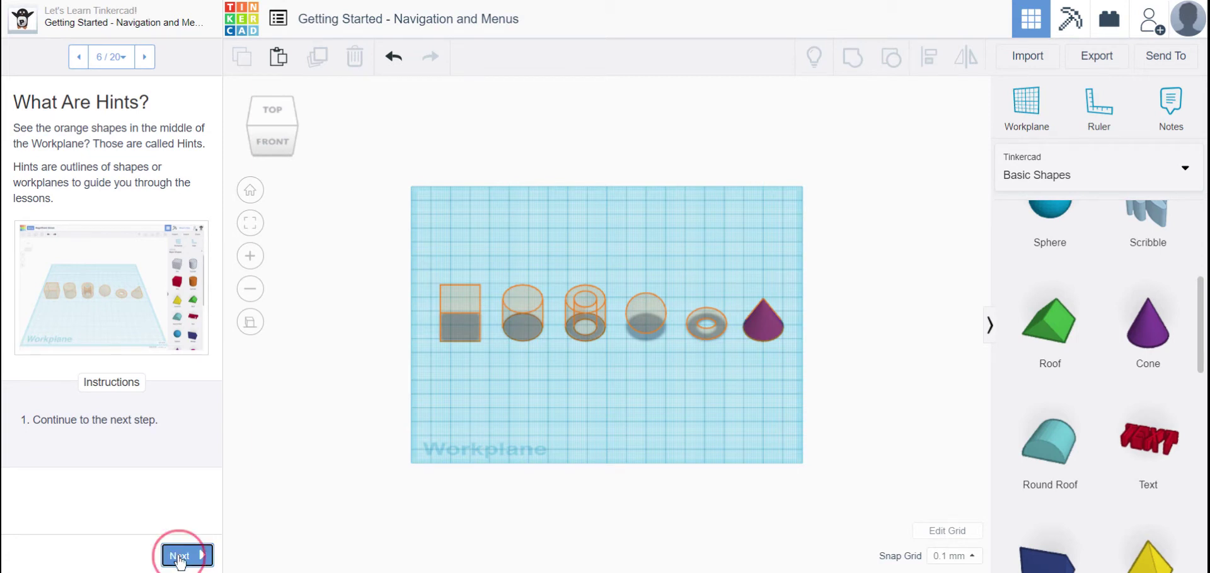
left_click(766, 322)
key("Delete")
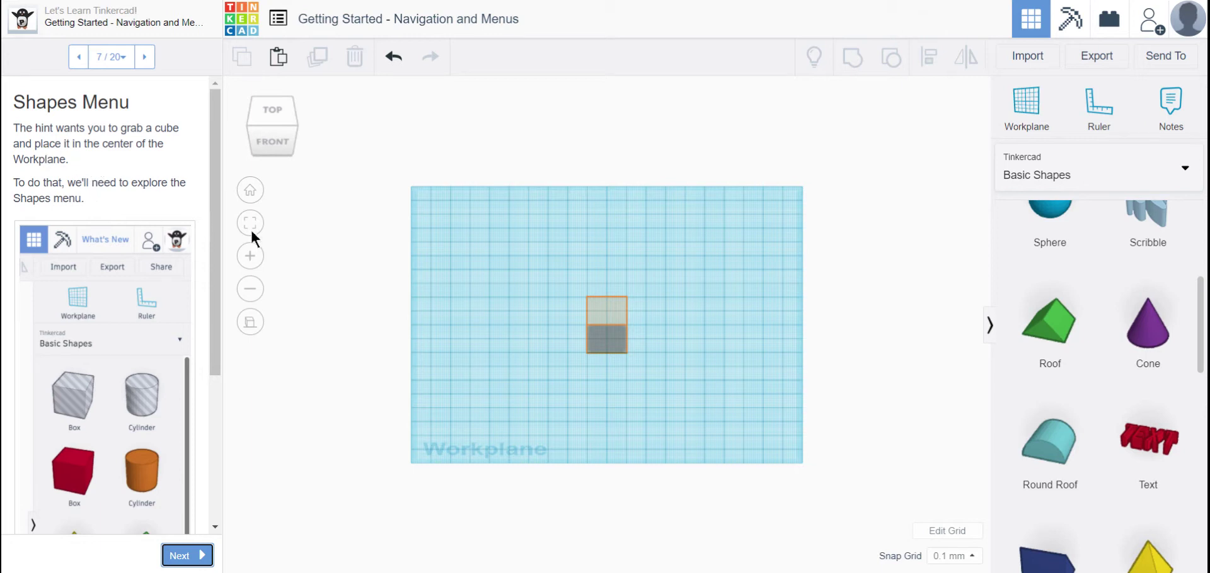
- Browse the Characters and Text and numbers shape categories, then return to Basic Shapes
scroll(1072, 404, "up", 5)
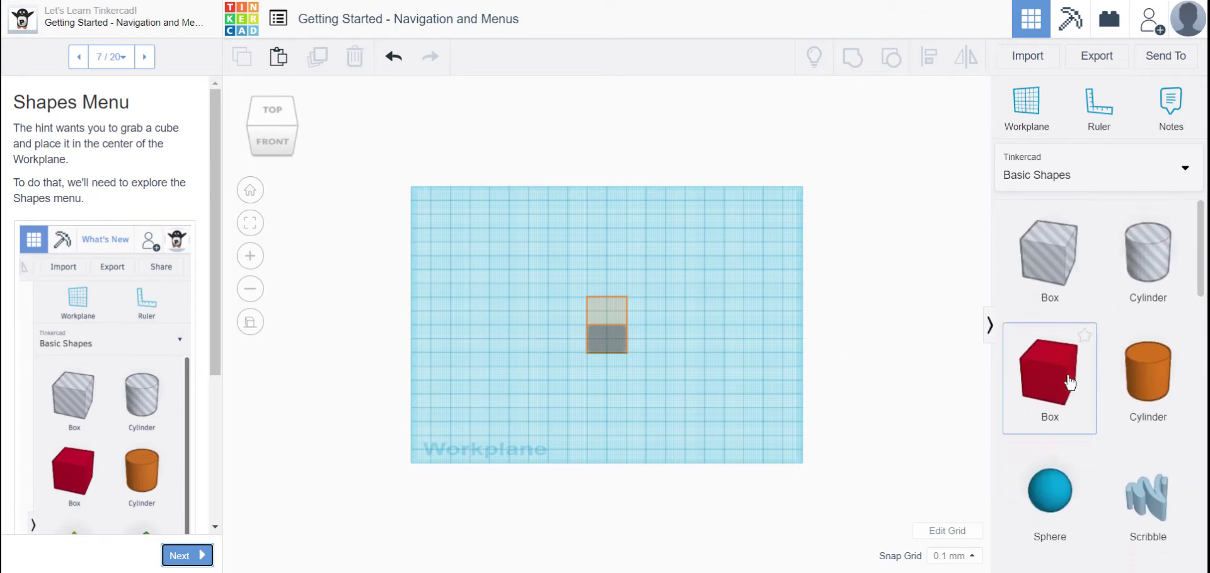
left_click(1054, 180)
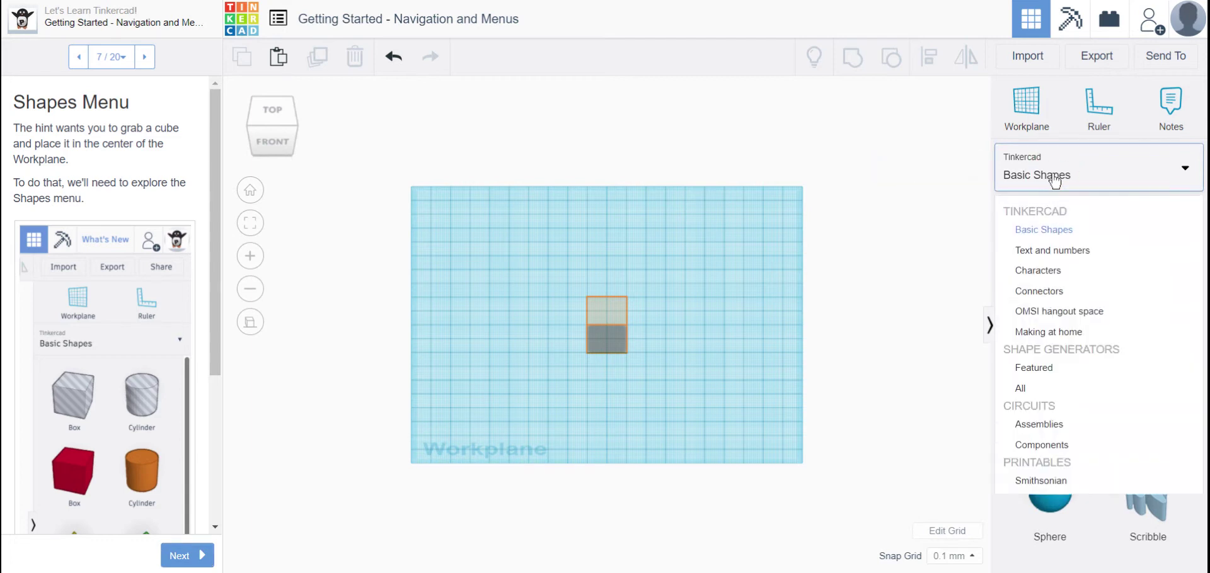
left_click(1050, 275)
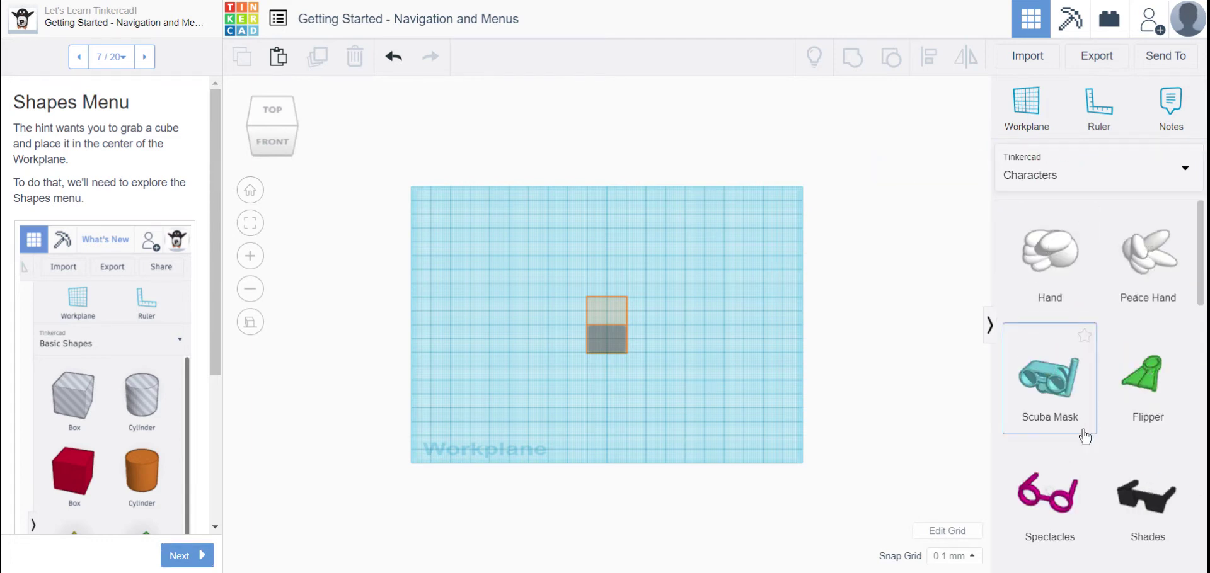
scroll(1080, 434, "down", 6)
scroll(1075, 353, "up", 6)
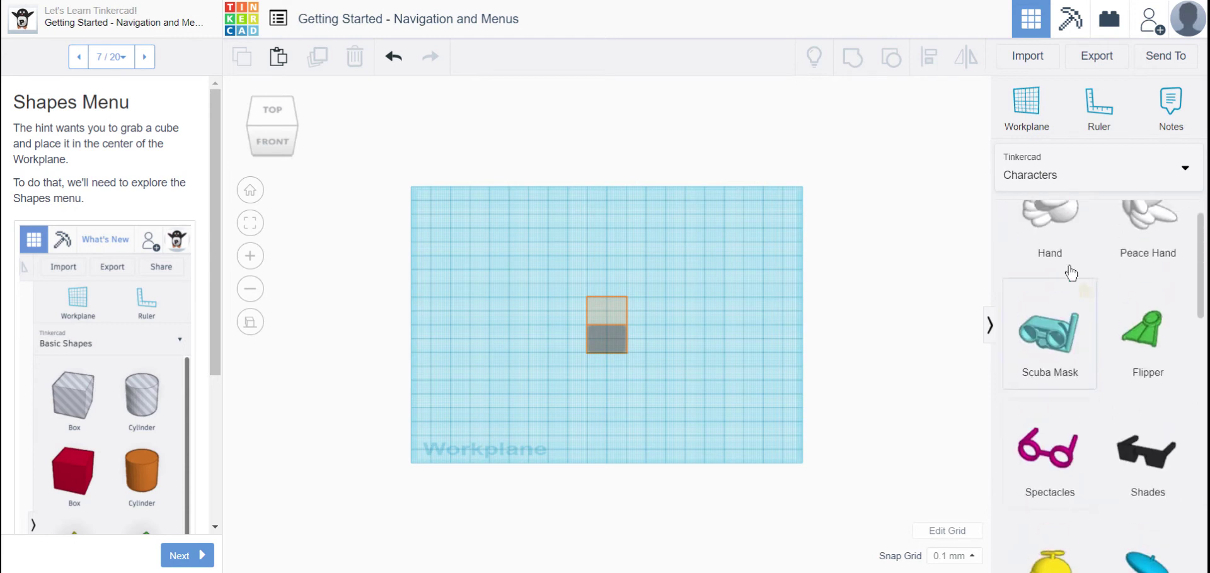
left_click(1058, 174)
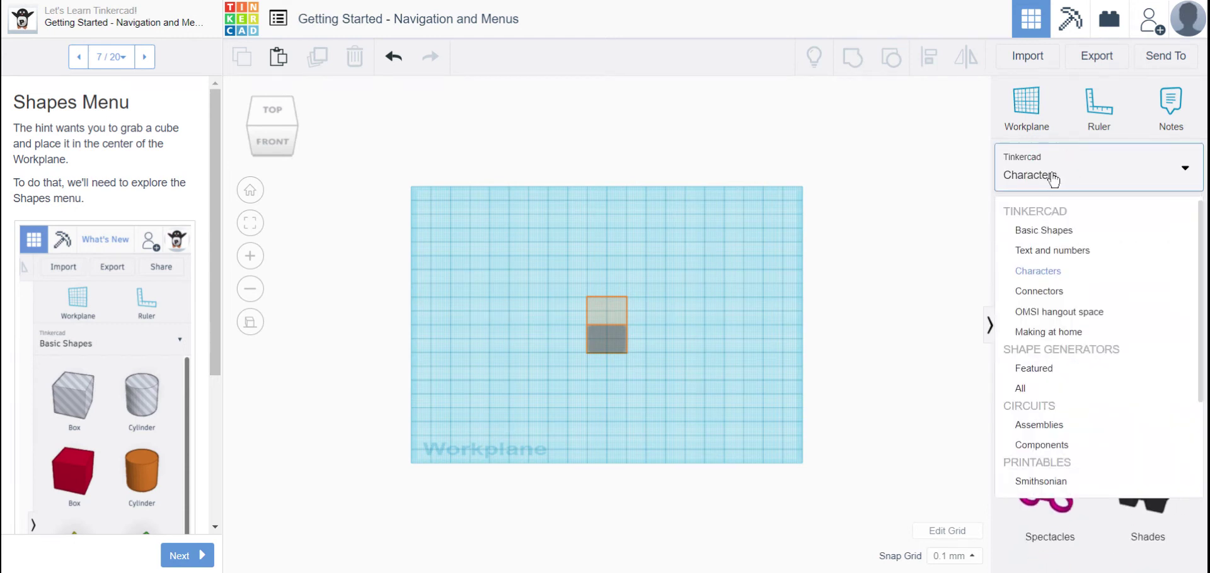
left_click(1049, 249)
scroll(1043, 378, "down", 6)
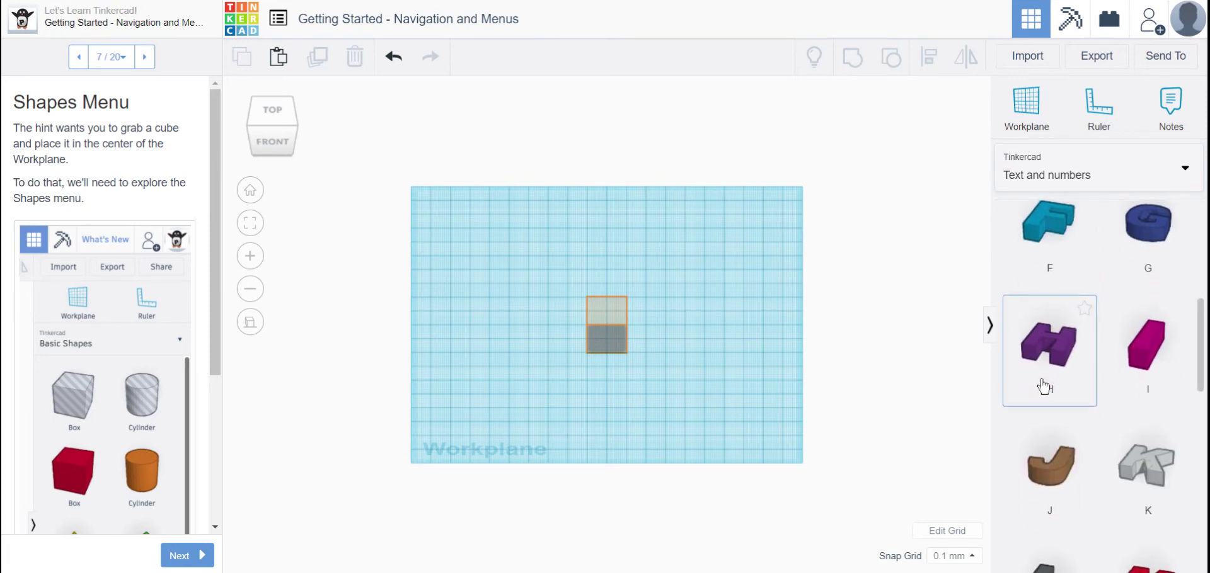
scroll(1045, 386, "up", 4)
scroll(1043, 385, "up", 3)
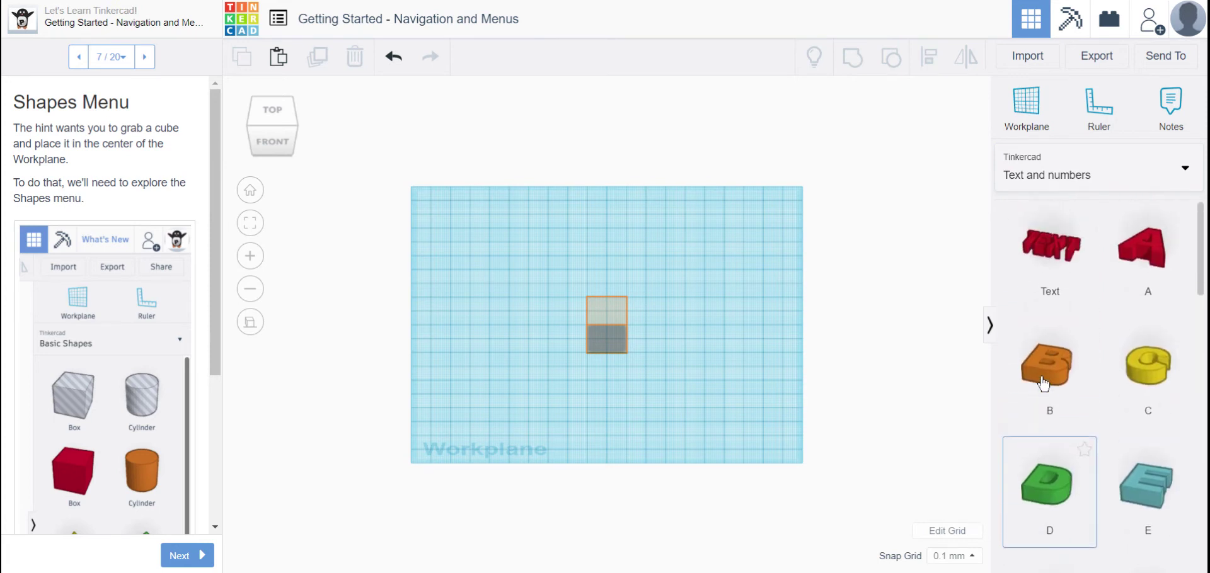
left_click(1048, 183)
left_click(1043, 230)
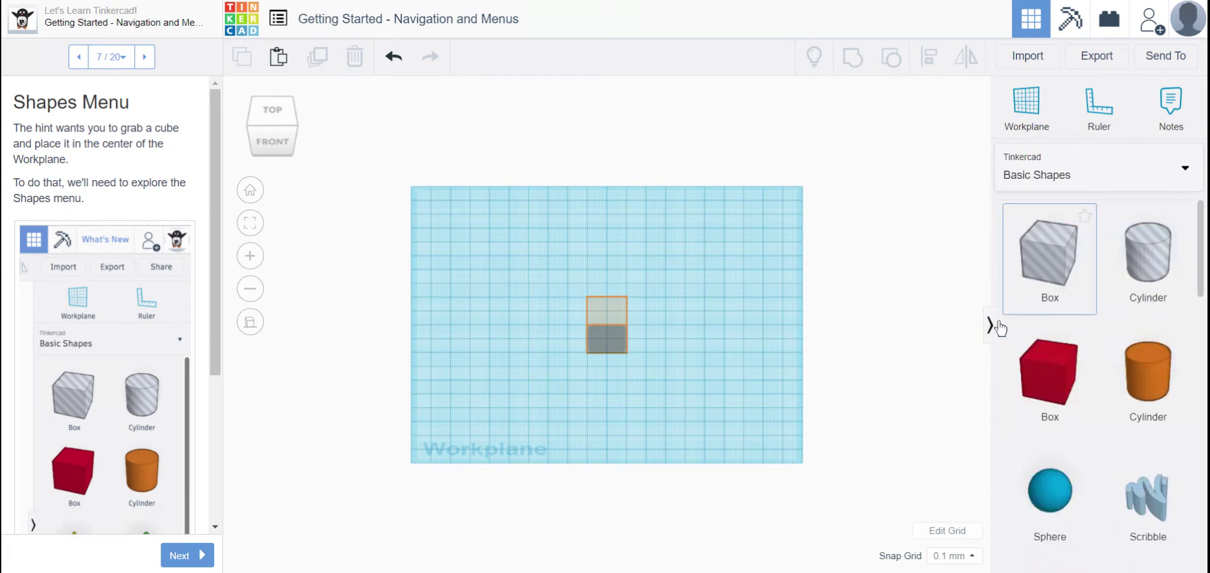
- Drop a red box inside the central cube hint
left_click_drag(1044, 376, 602, 338)
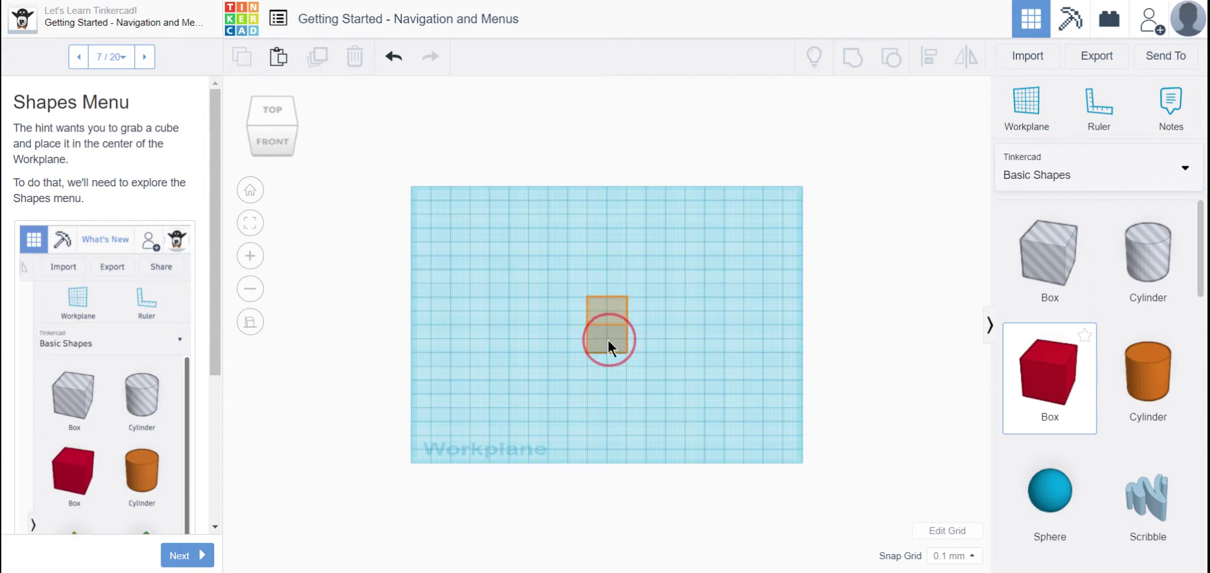
left_click_drag(608, 339, 608, 339)
left_click(651, 368)
- Inspect the red box from beneath, front and low perspective angles
right_click_drag(631, 380, 976, 233)
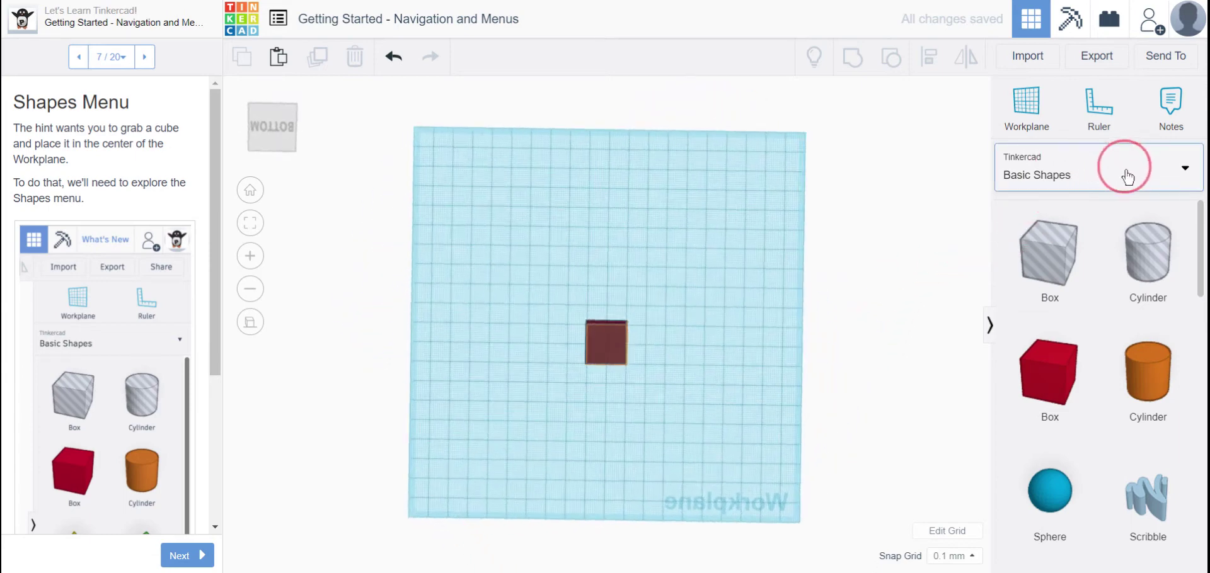
right_click_drag(1128, 177, 625, 398)
scroll(667, 373, "up", 6)
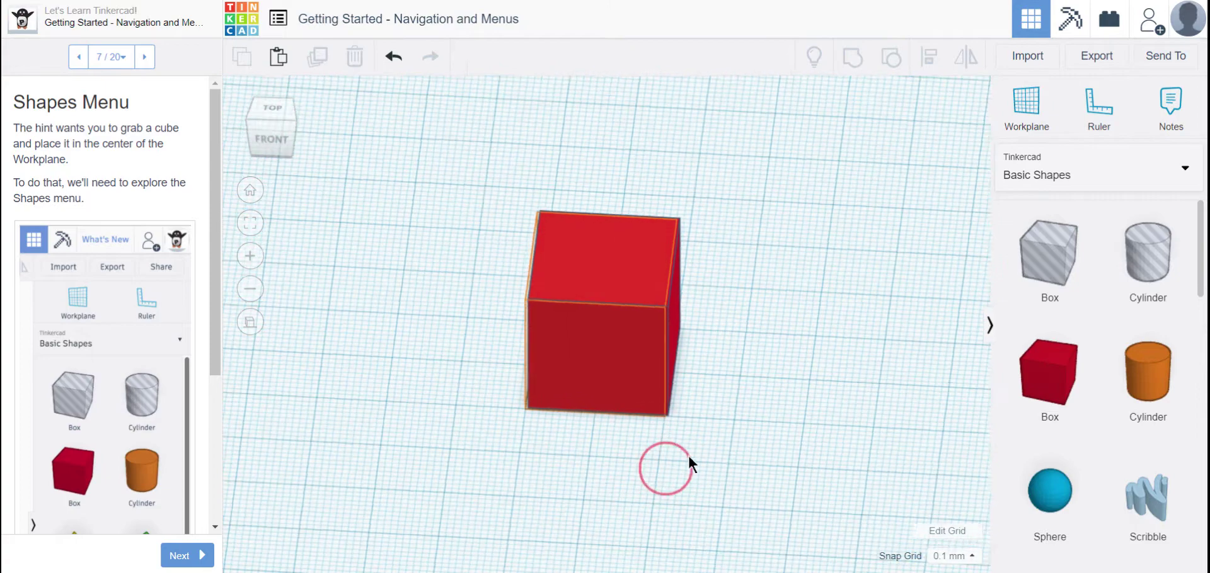
right_click_drag(688, 458, 450, 505)
left_click(516, 322)
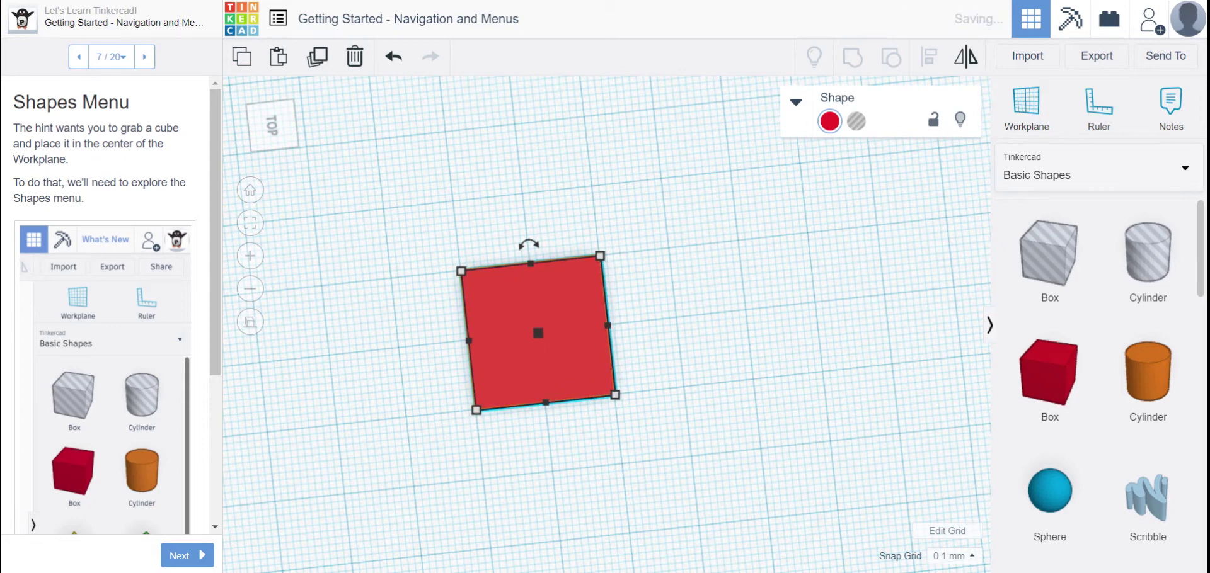
left_click(615, 464)
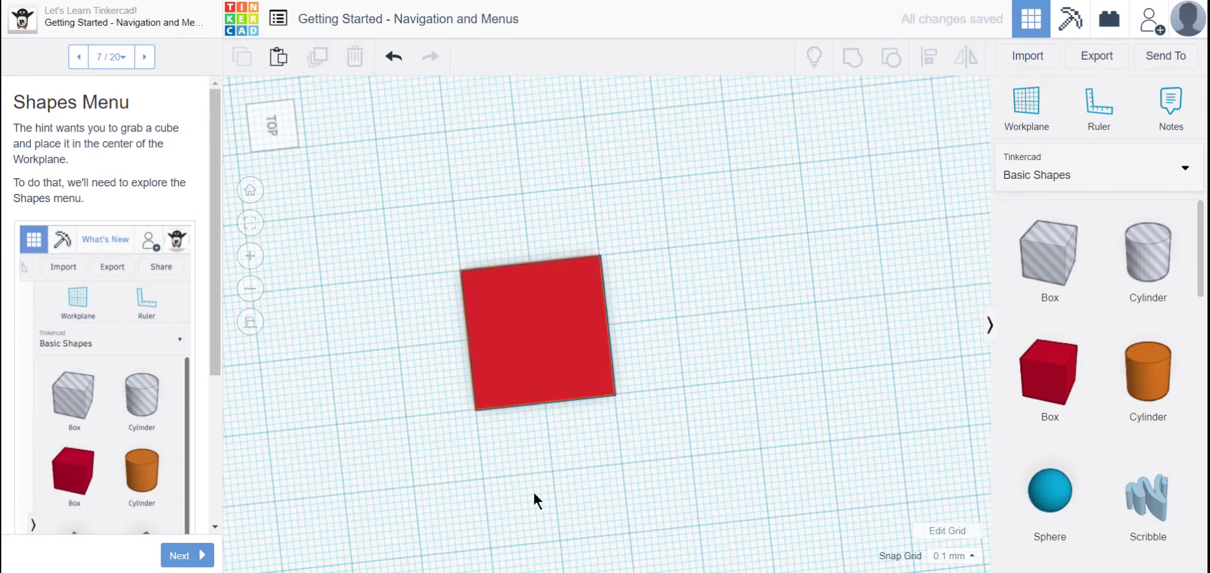
right_click_drag(535, 500, 743, 486)
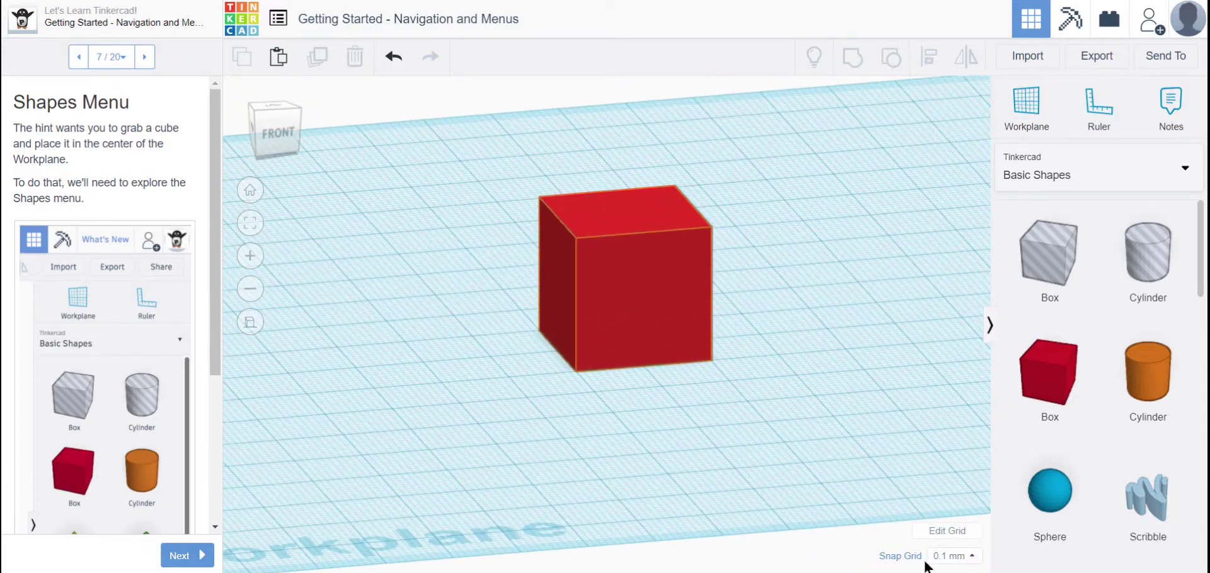
- Keep the snap grid at 0.1 mm and advance to step 8, Viewing Your Object From All Sides
left_click(951, 557)
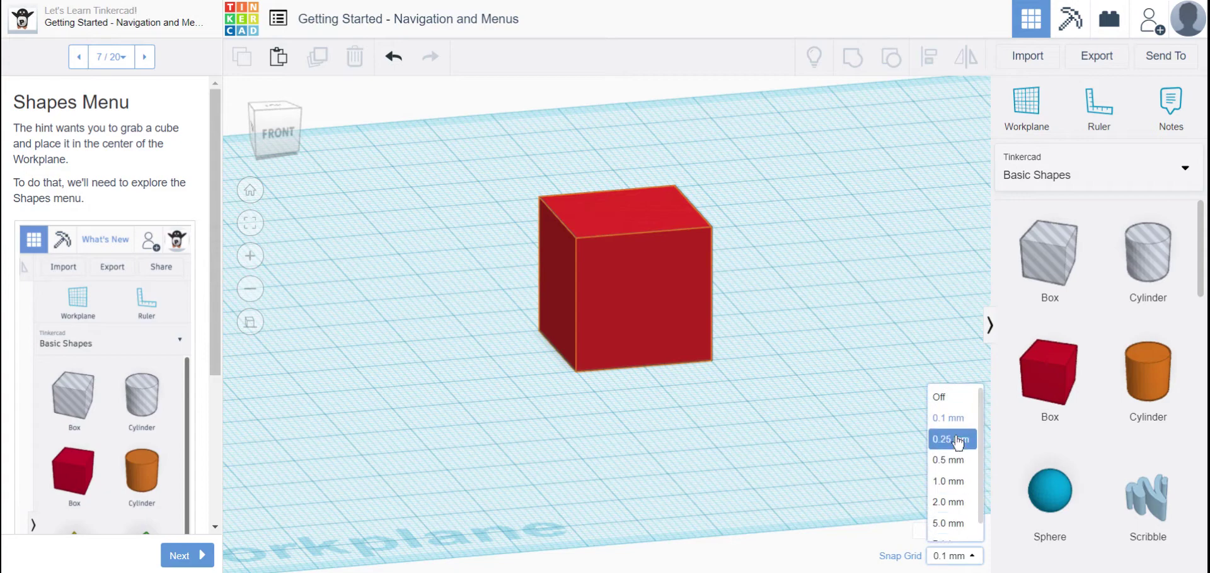
left_click(674, 411)
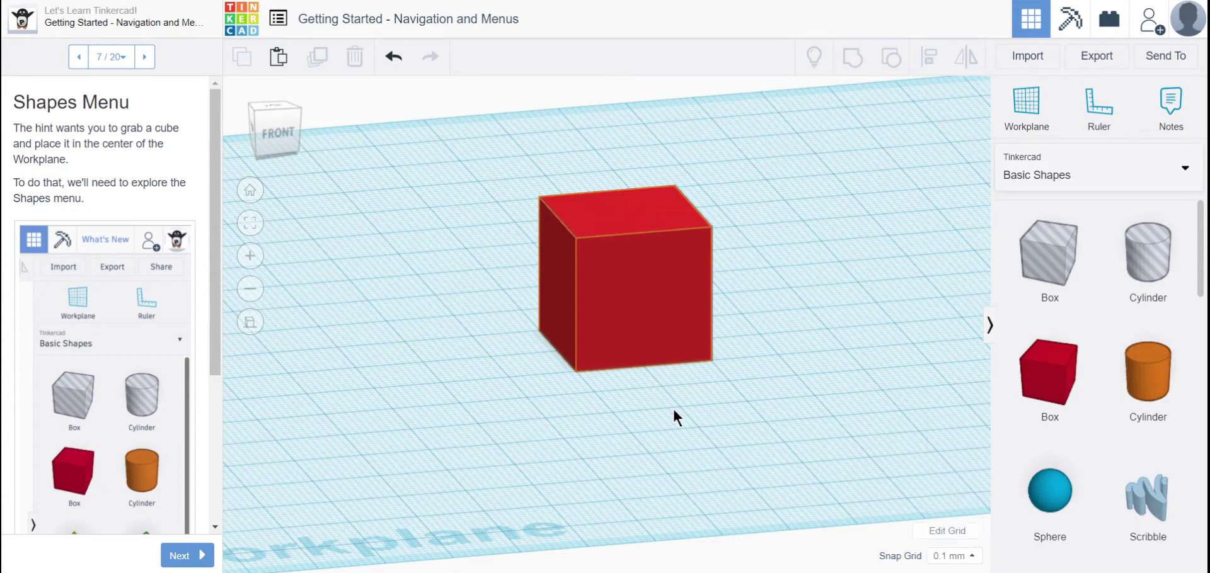
right_click_drag(683, 504, 634, 463)
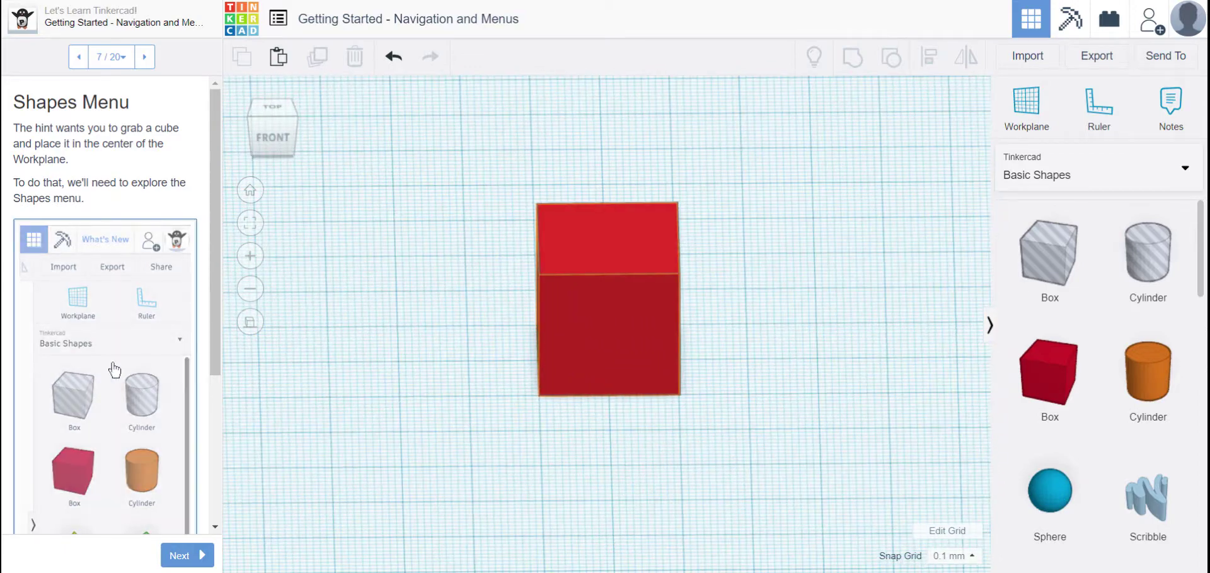
left_click_drag(212, 257, 196, 459)
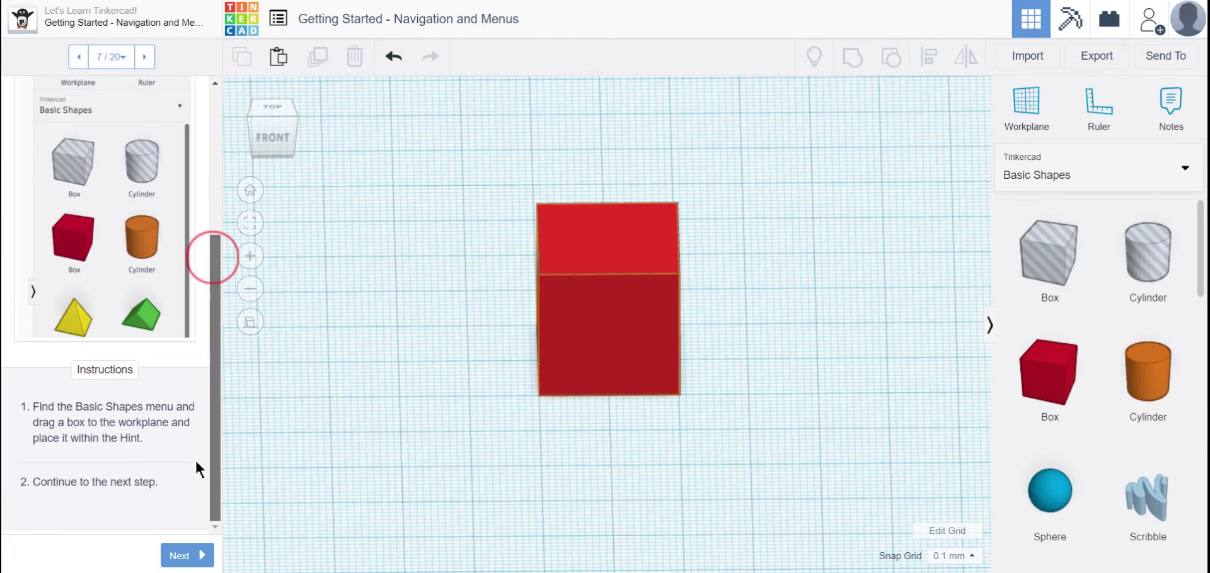
left_click(184, 557)
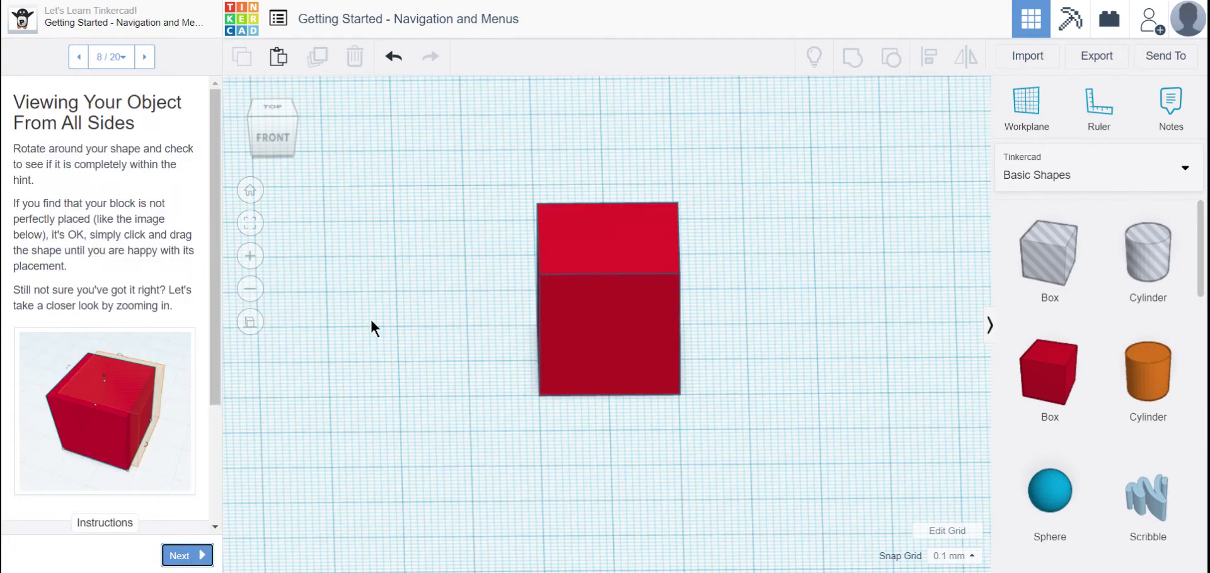
- Orbit beneath the workplane, return to the home view, and fit the view to the red box
mouse_move(296, 439)
right_mouse_down()
mouse_move(374, 426)
mouse_move(486, 342)
mouse_move(521, 263)
mouse_move(533, 290)
mouse_move(443, 444)
mouse_move(322, 436)
mouse_move(306, 495)
right_mouse_up()
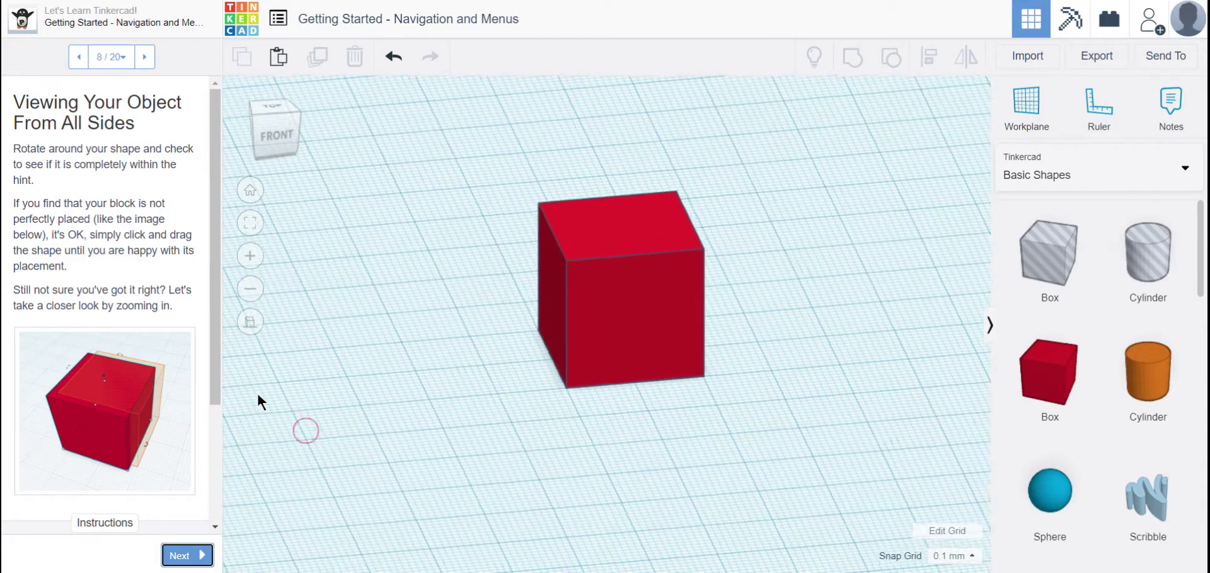
mouse_move(215, 300)
left_mouse_down()
mouse_move(195, 470)
mouse_move(208, 478)
left_mouse_up()
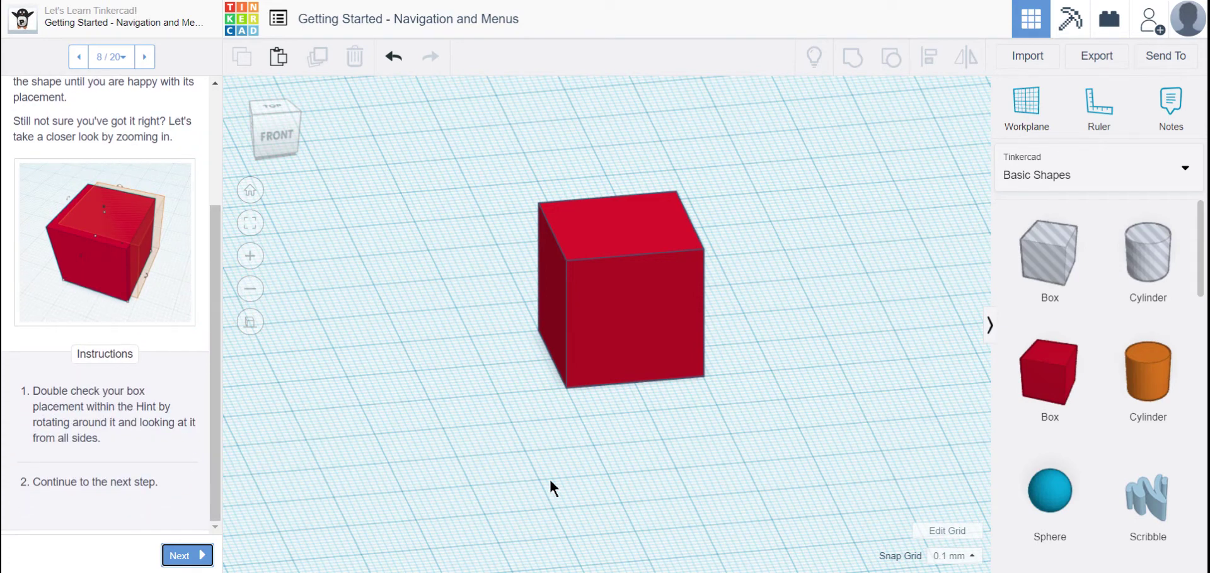
left_click(248, 193)
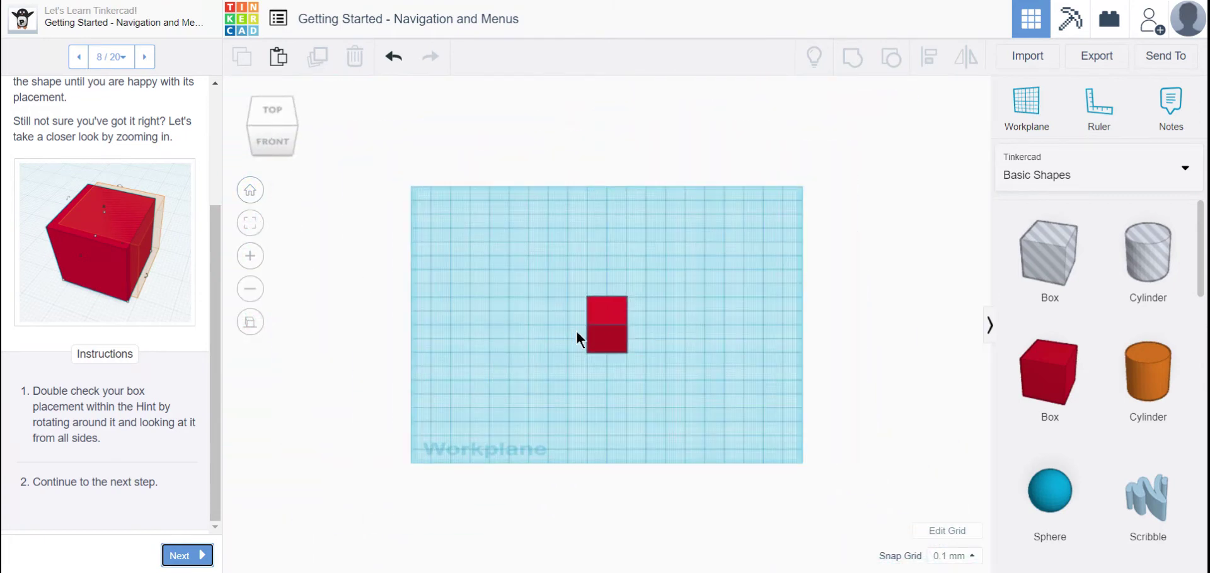
left_click(614, 331)
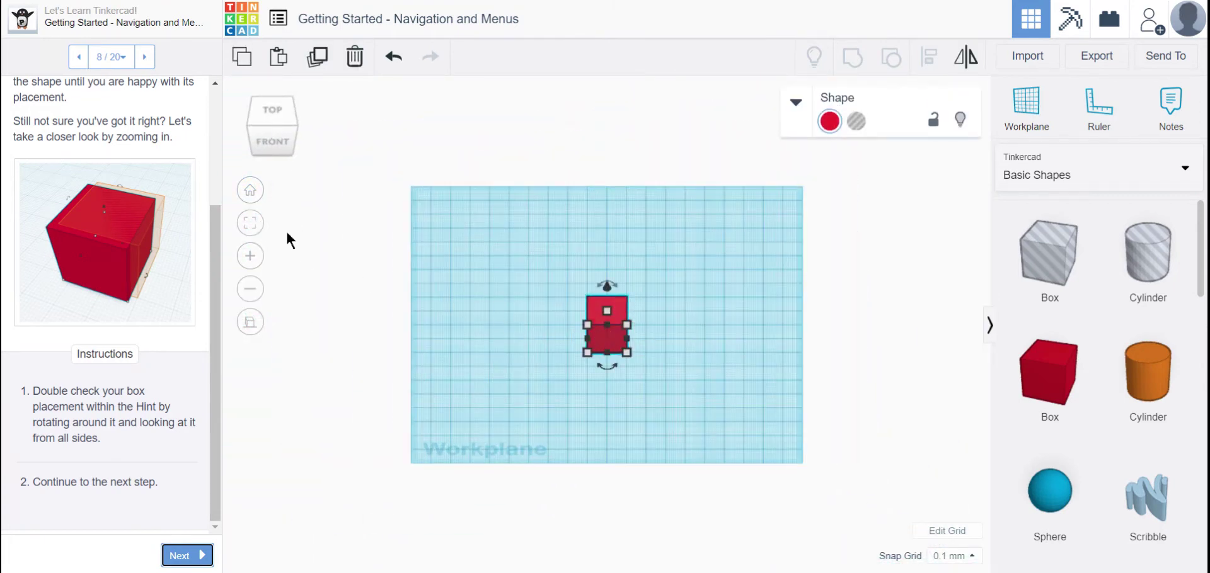
left_click(250, 225)
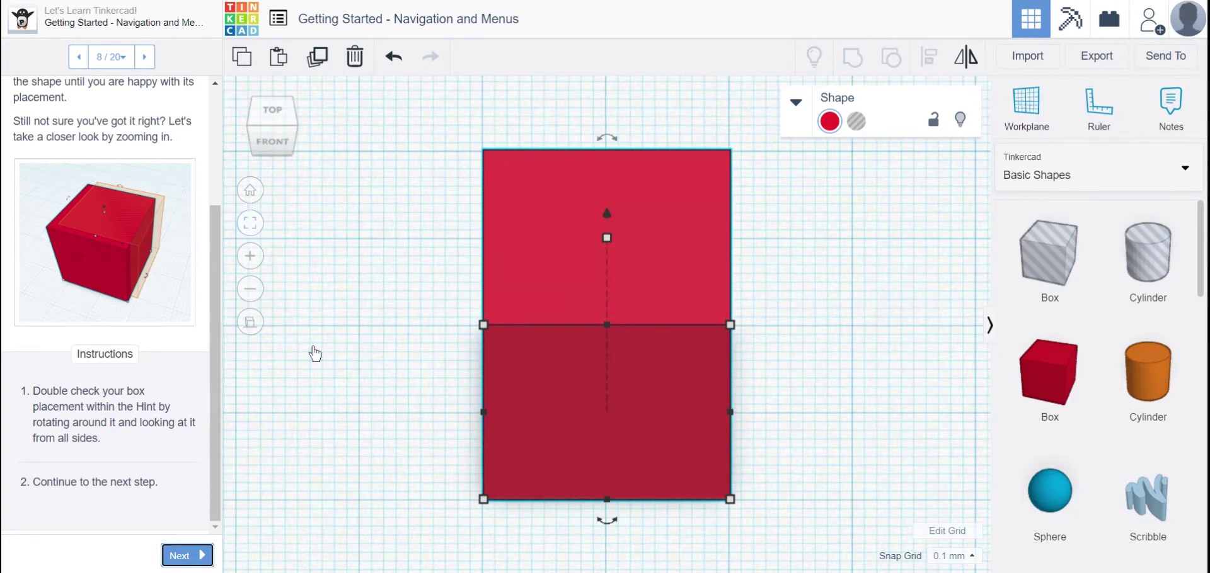
- Deselect the box, view it from below, return home, and advance the lesson to step 9/20
left_click(363, 383)
right_click_drag(364, 372, 360, 527)
left_click(250, 191)
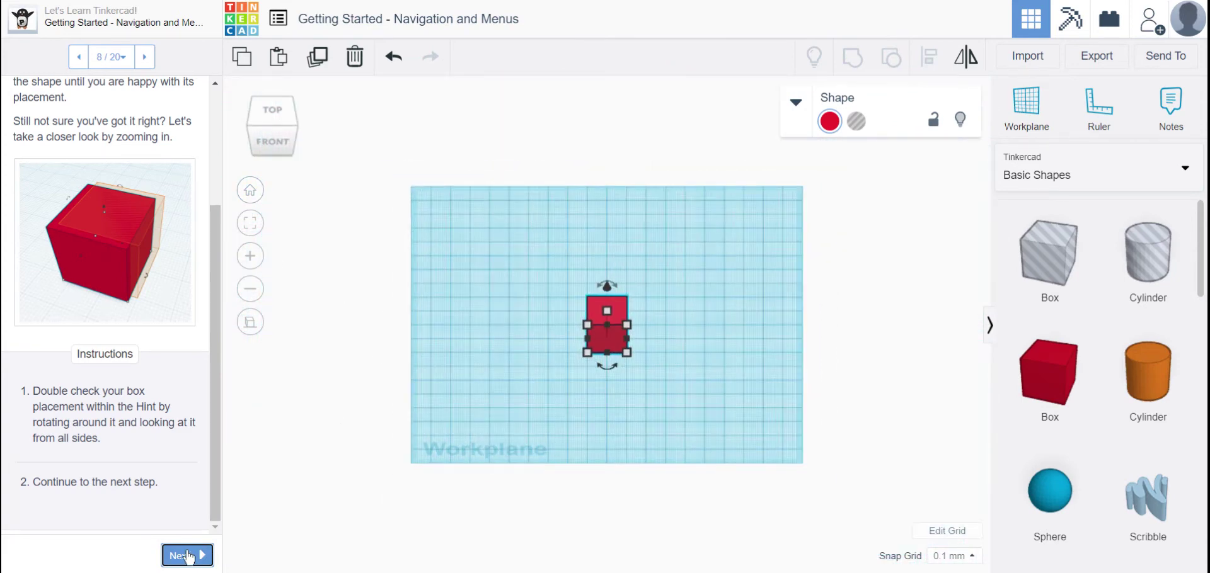
left_click(187, 556)
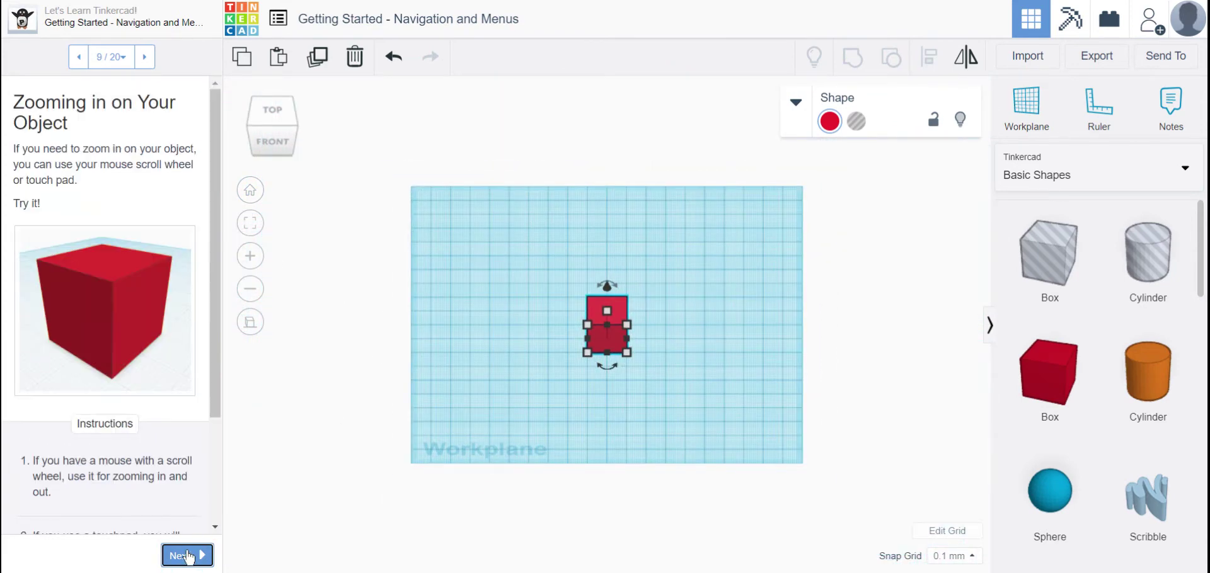
- Scroll the zooming instructions, then zoom in and out on the box with the mouse wheel
left_click(218, 225)
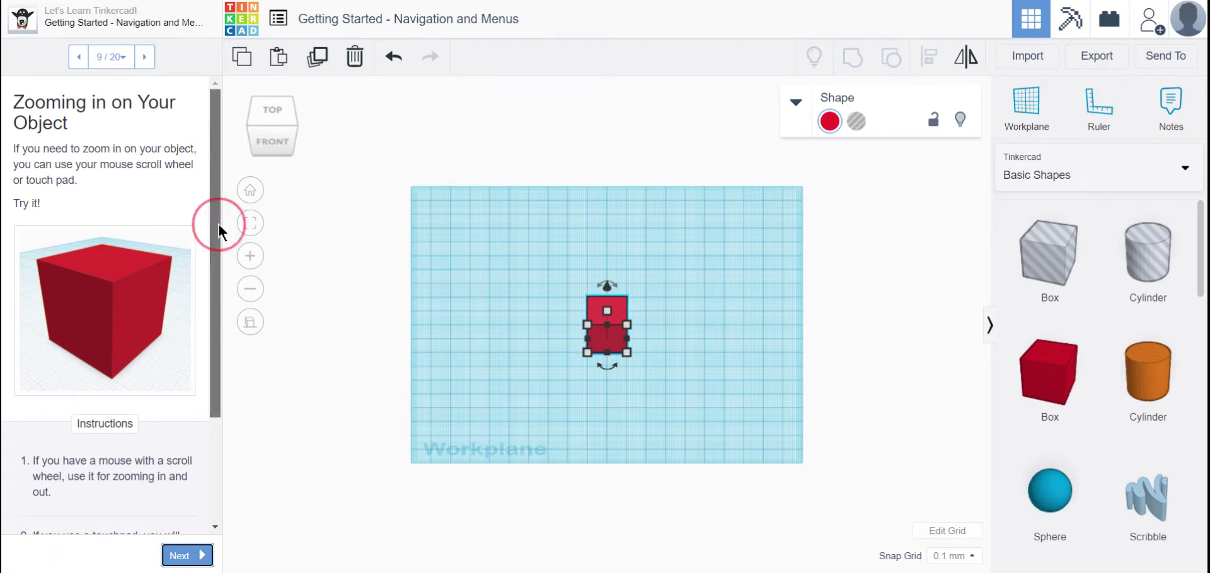
left_click_drag(218, 222, 208, 327)
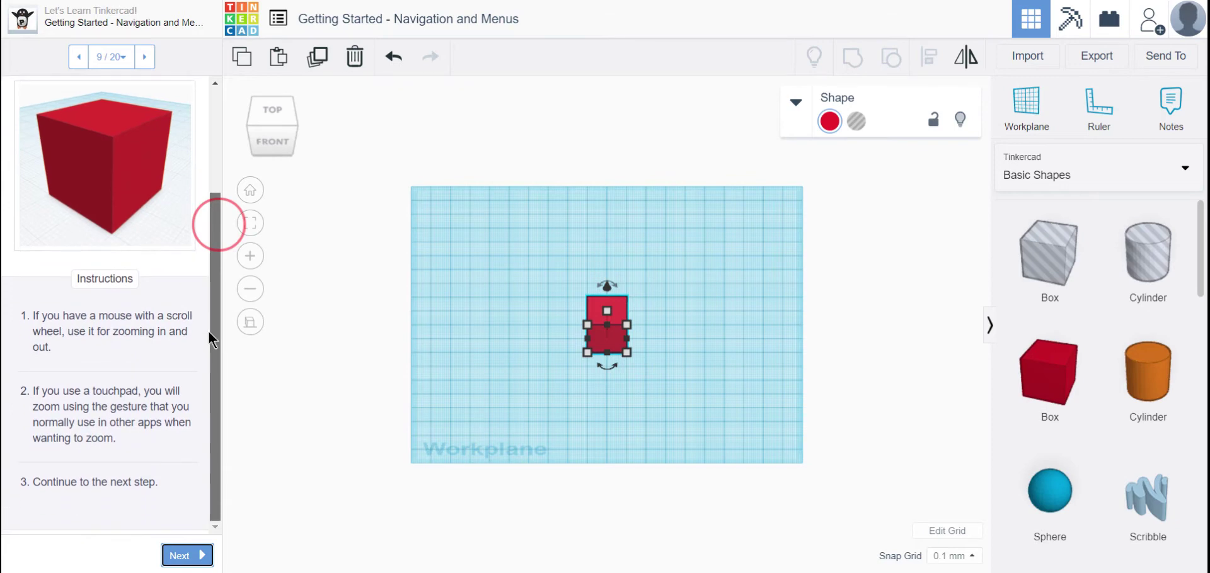
left_click_drag(207, 362, 208, 362)
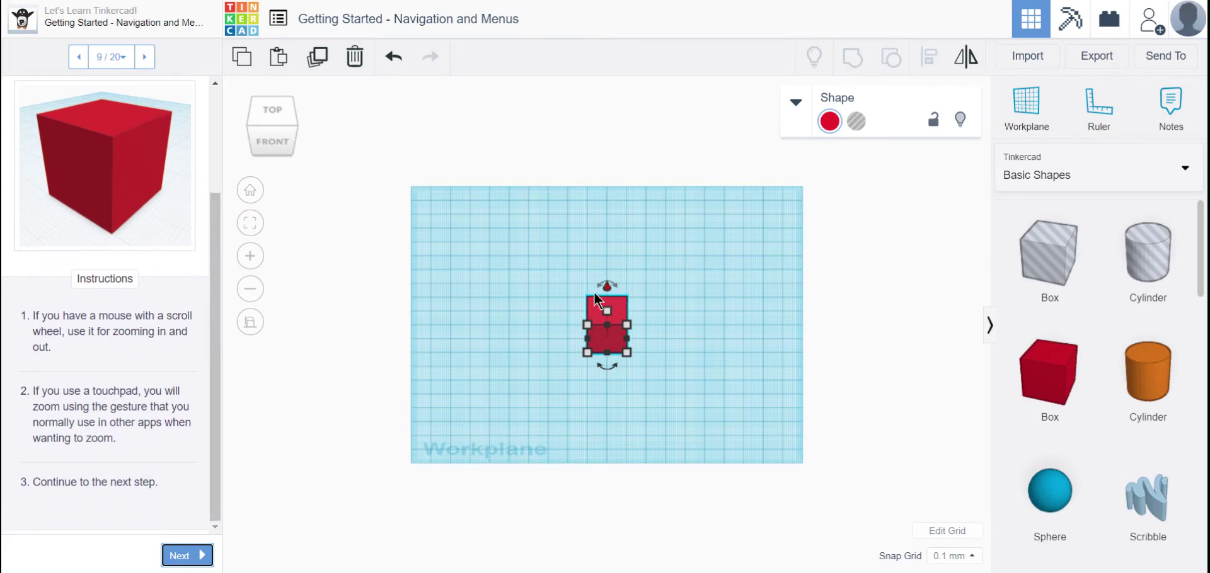
scroll(500, 294, "up", 5)
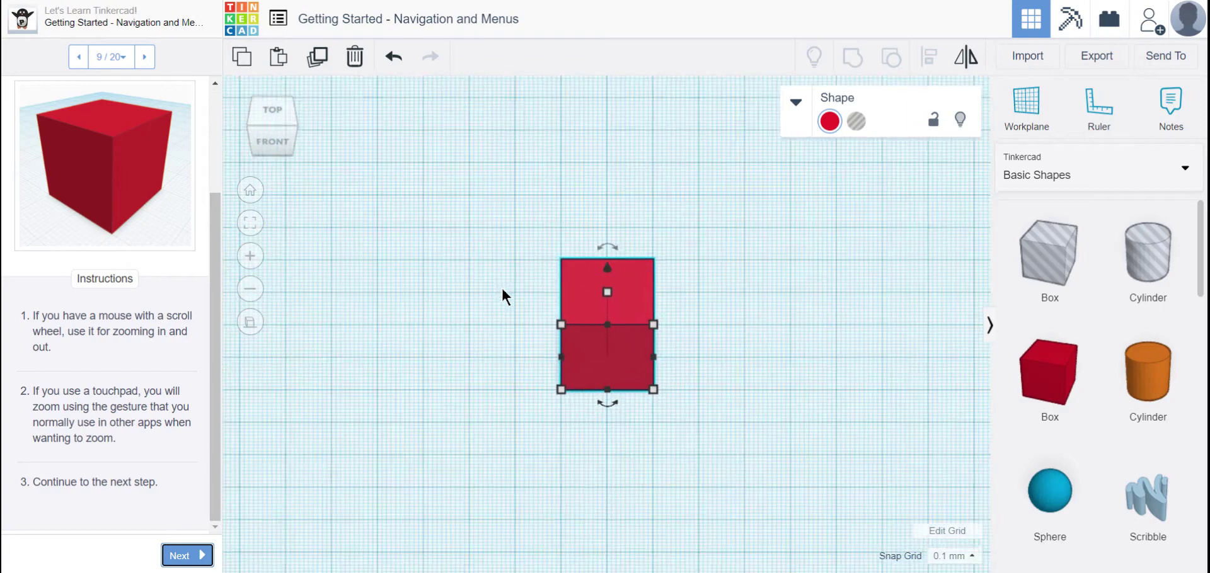
scroll(506, 297, "up", 2)
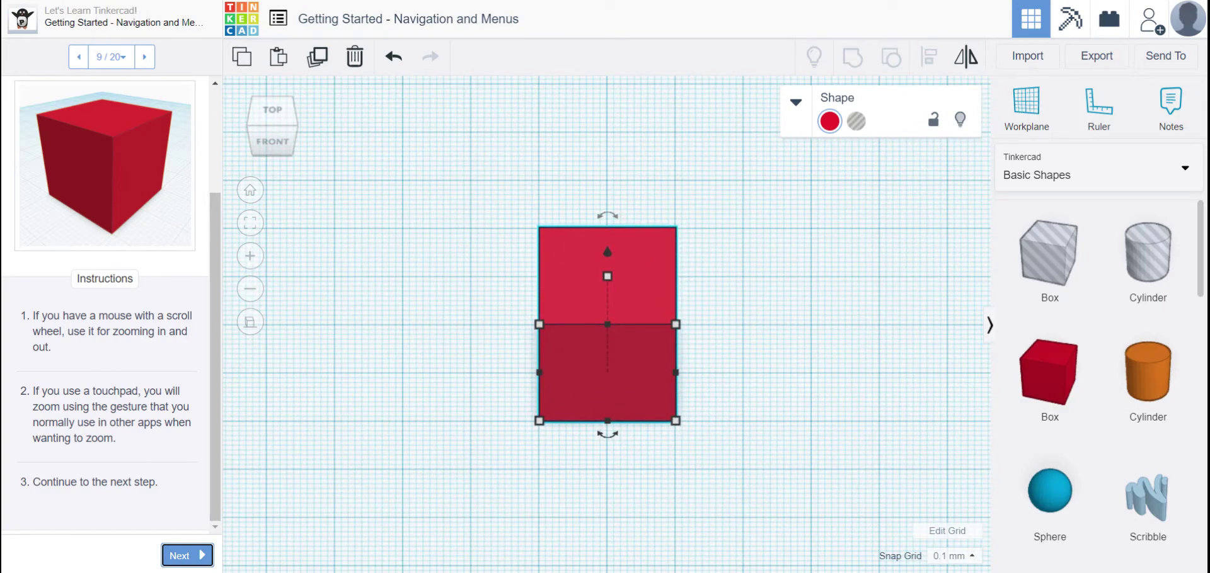
scroll(504, 289, "up", 3)
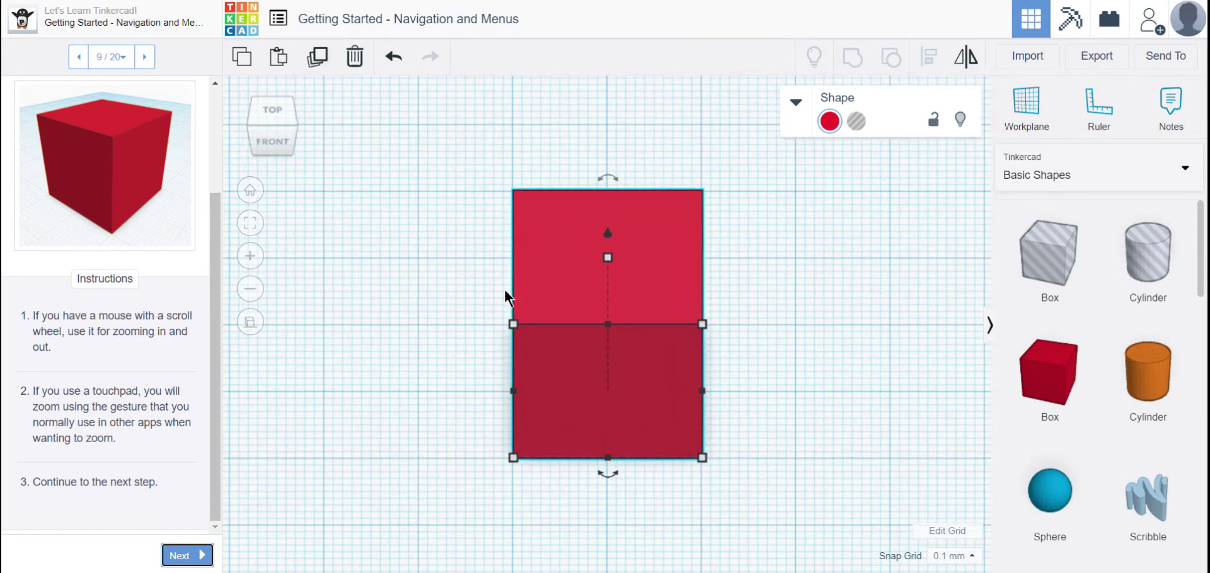
scroll(505, 288, "down", 3)
- Zoom out four times with −, zoom in five times with + to a close-up, then advance to step 10
left_click(250, 290)
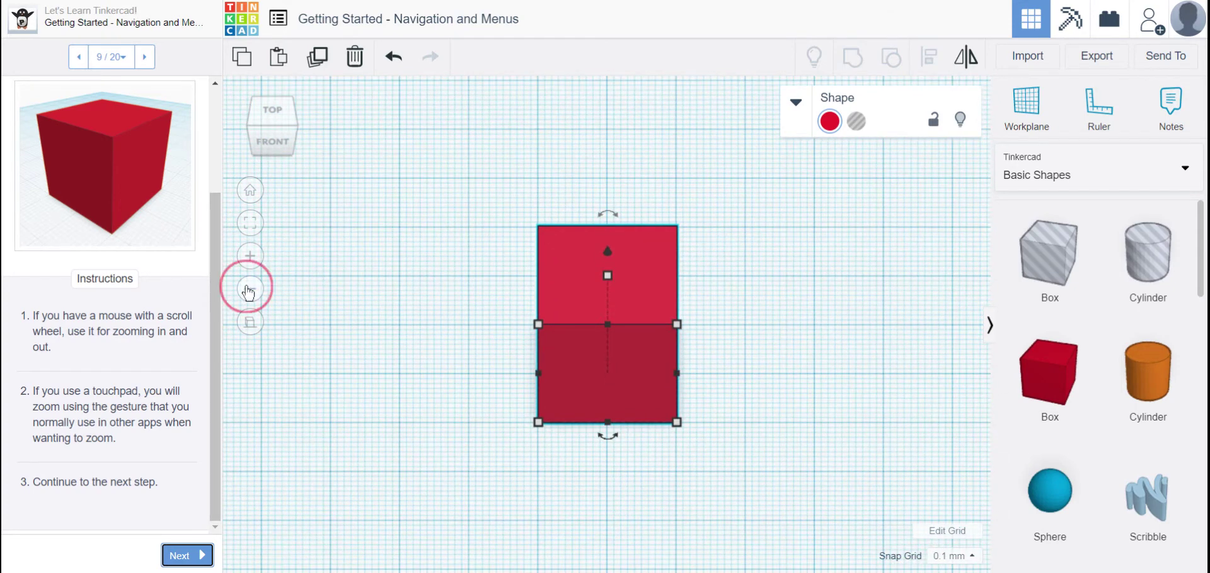
left_click(249, 289)
left_click(249, 289)
left_click(249, 290)
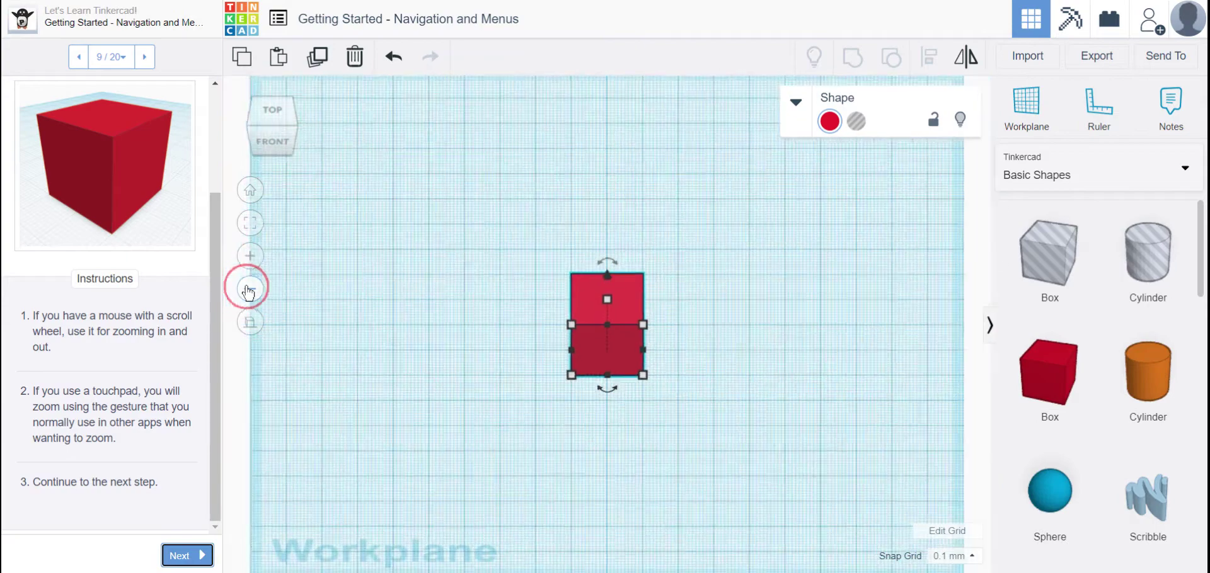
left_click(247, 258)
left_click(247, 262)
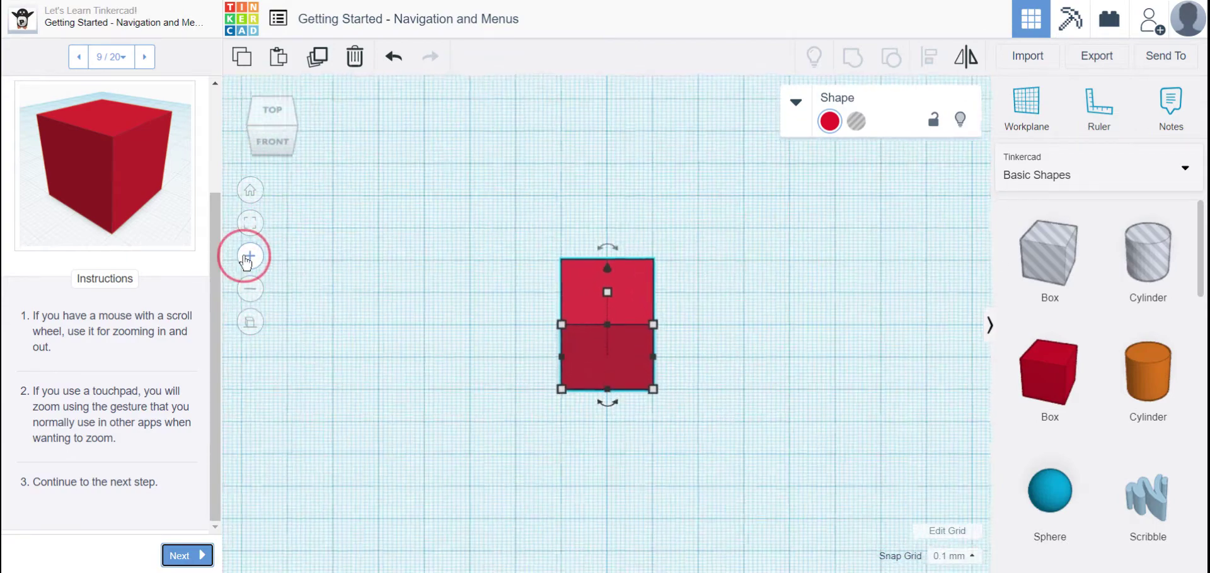
left_click(246, 259)
left_click(246, 260)
left_click(246, 260)
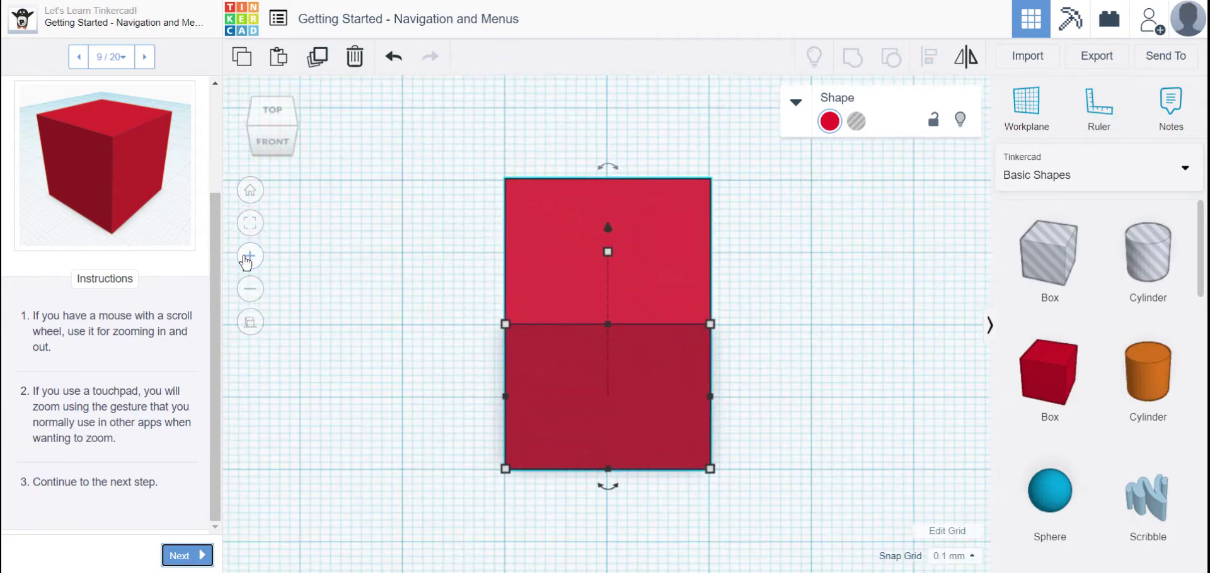
left_click(180, 557)
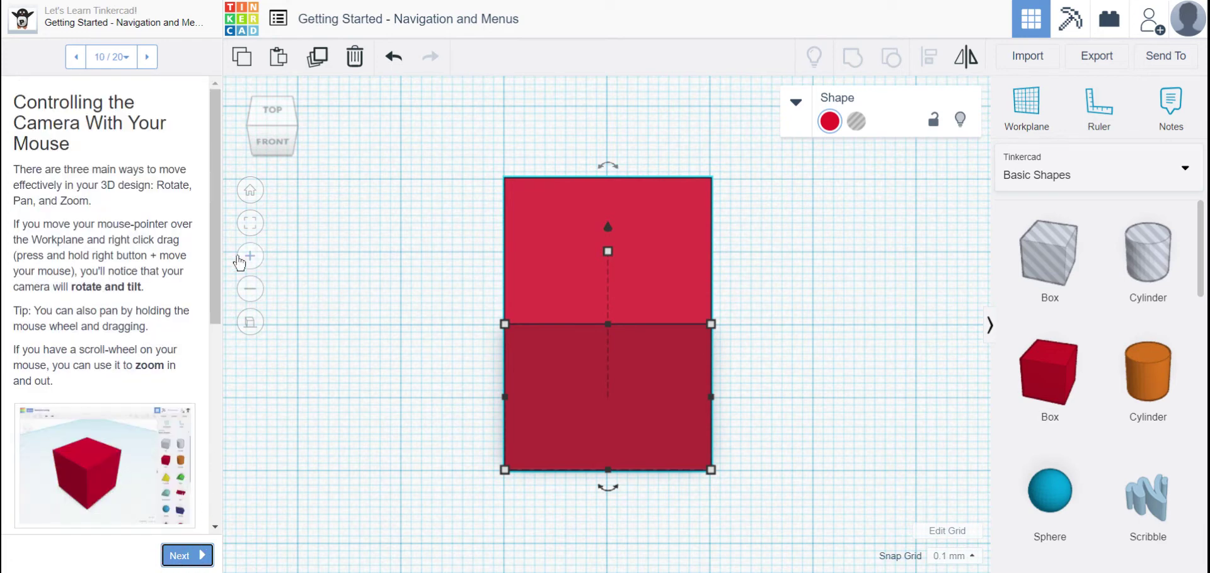
- Scroll the camera-control instructions, tilt to an angled view, reset to top, and tilt again
left_click(218, 246)
left_click_drag(218, 243, 218, 282)
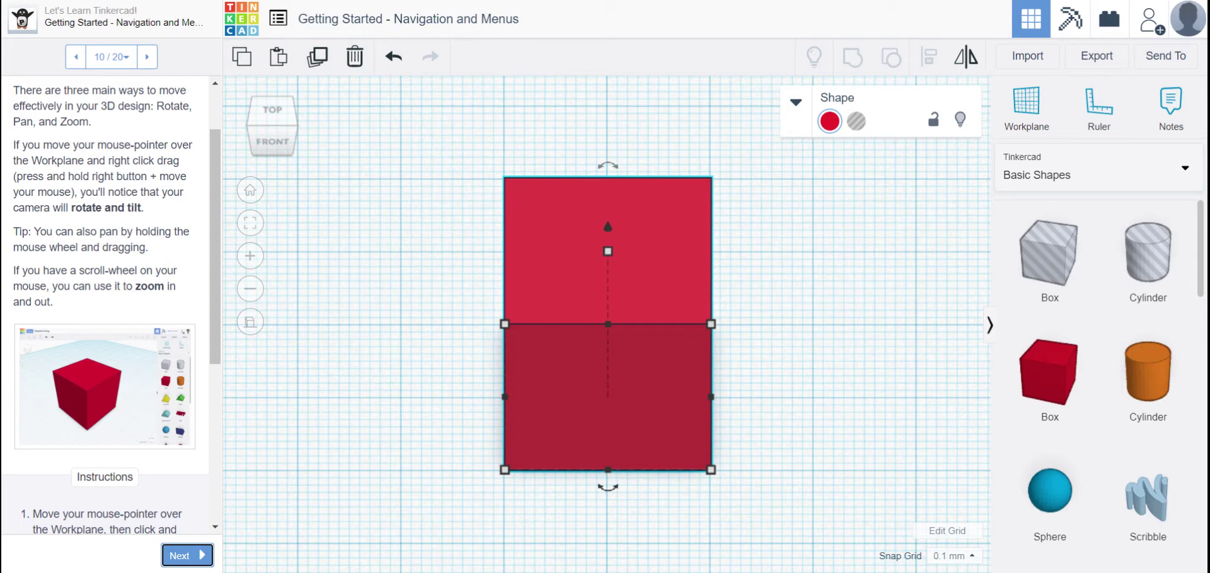
right_click_drag(364, 289, 257, 197)
left_click(255, 194)
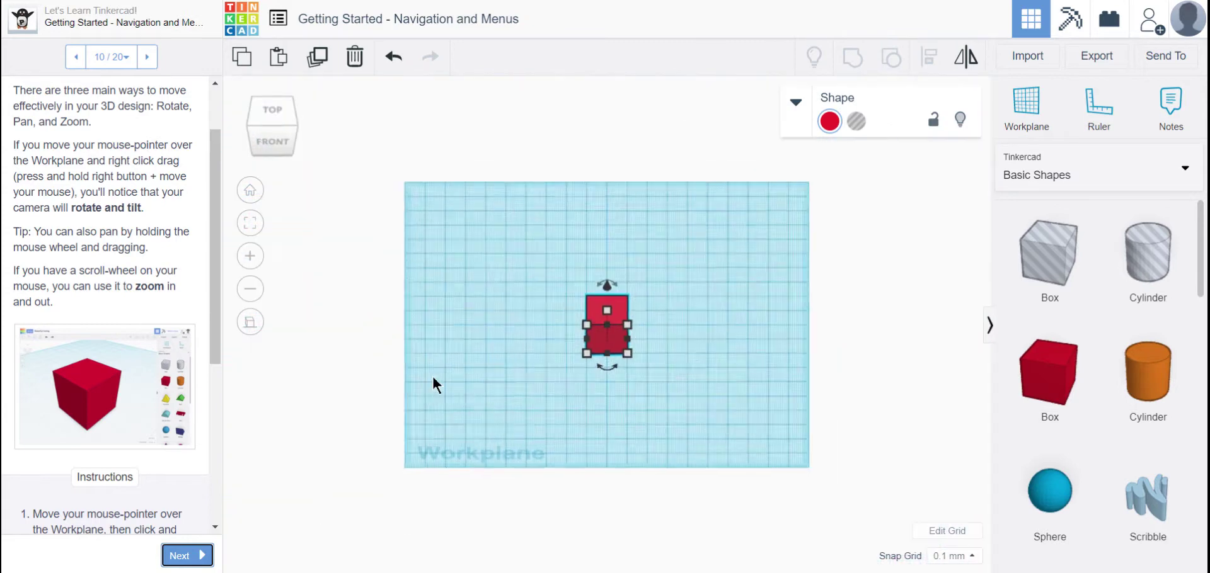
right_click_drag(470, 403, 480, 372)
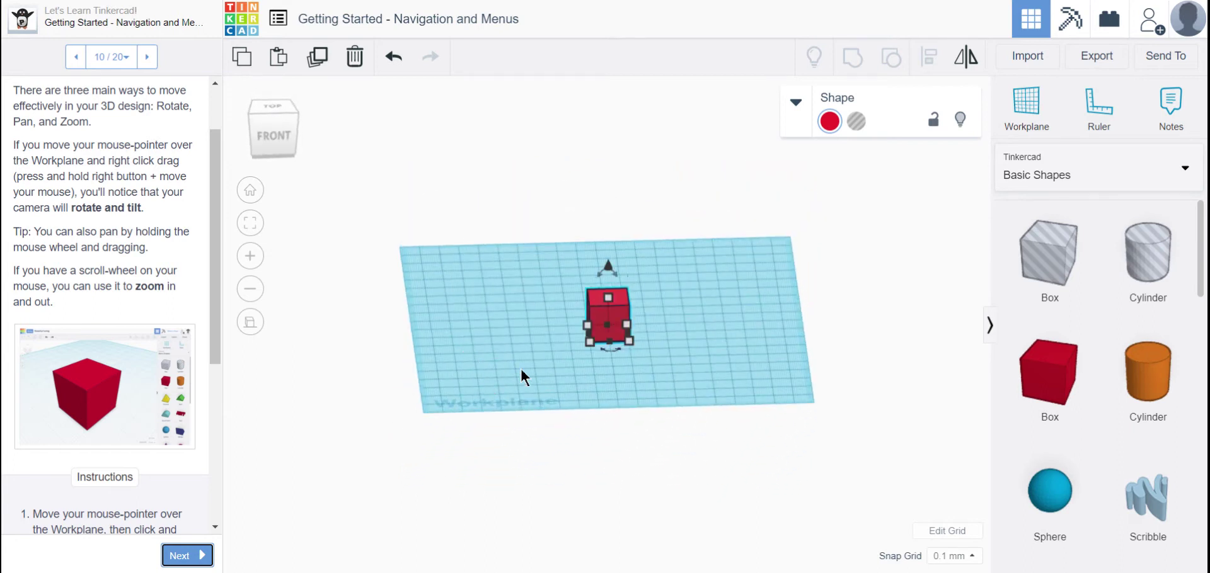
- Orbit the red box through low side, back-left and near-top views, then deselect it
right_click_drag(754, 359, 742, 311)
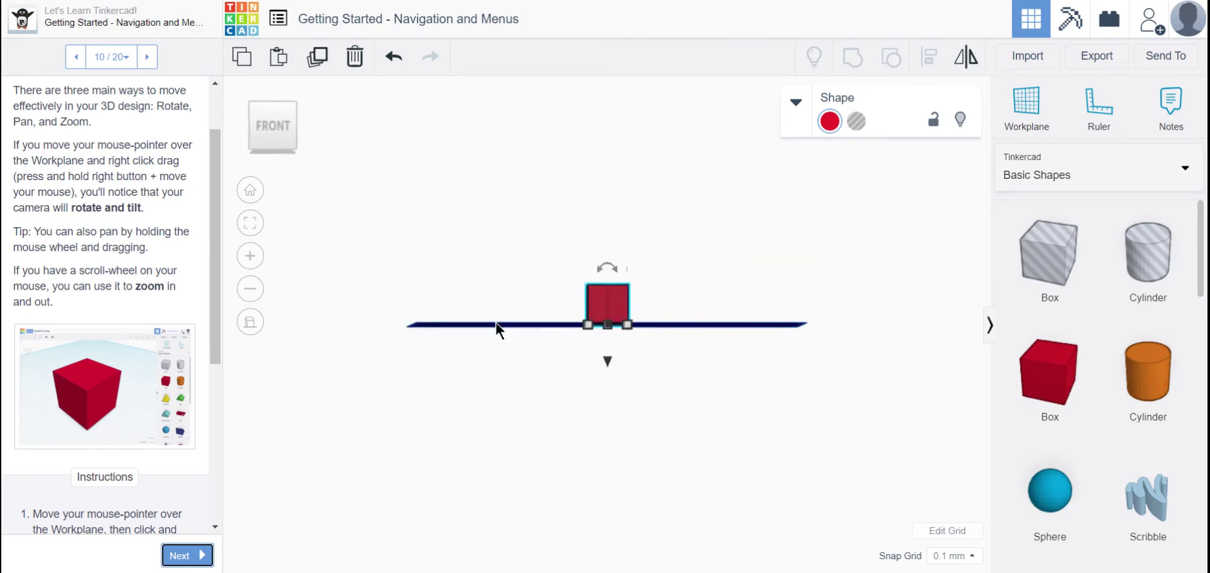
right_click_drag(498, 329, 689, 324)
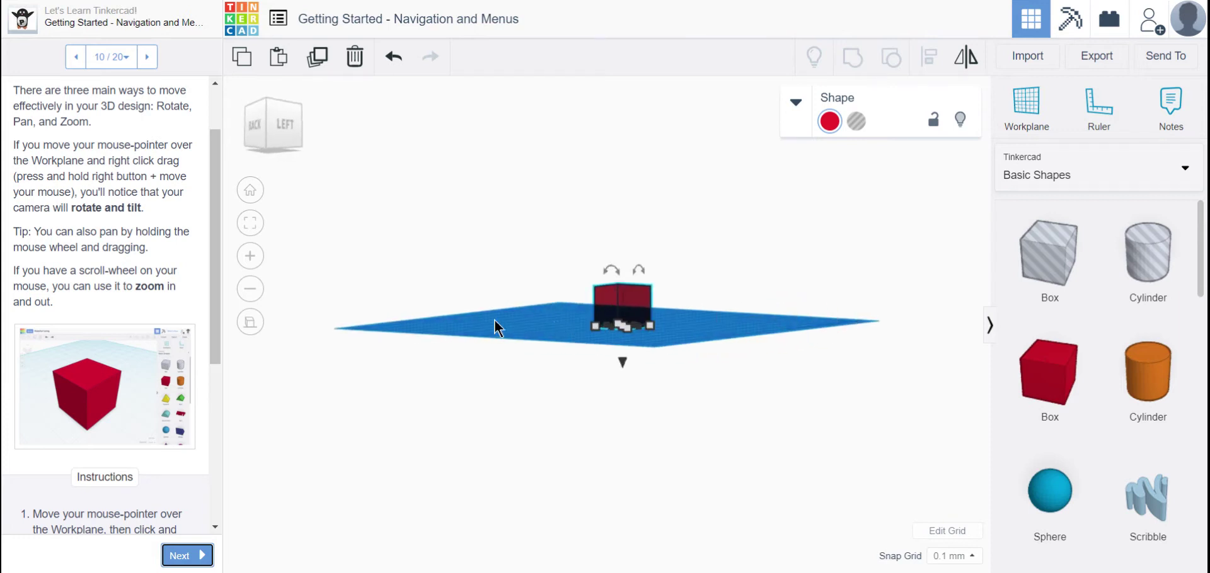
right_click_drag(498, 327, 688, 439)
right_click_drag(626, 187, 573, 243)
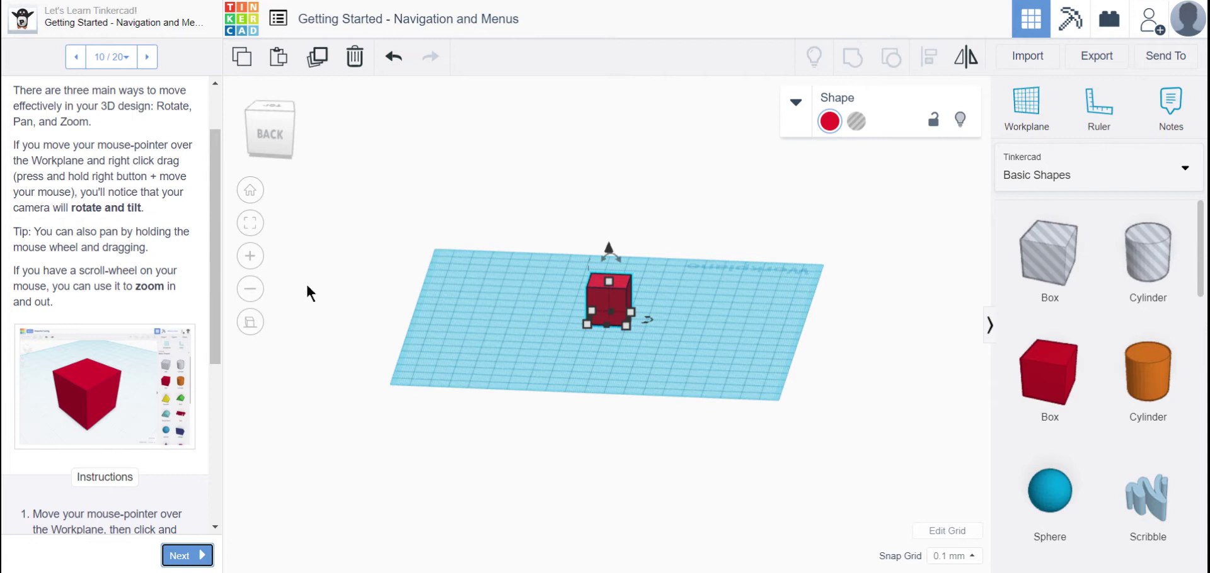
right_click_drag(465, 345, 476, 357)
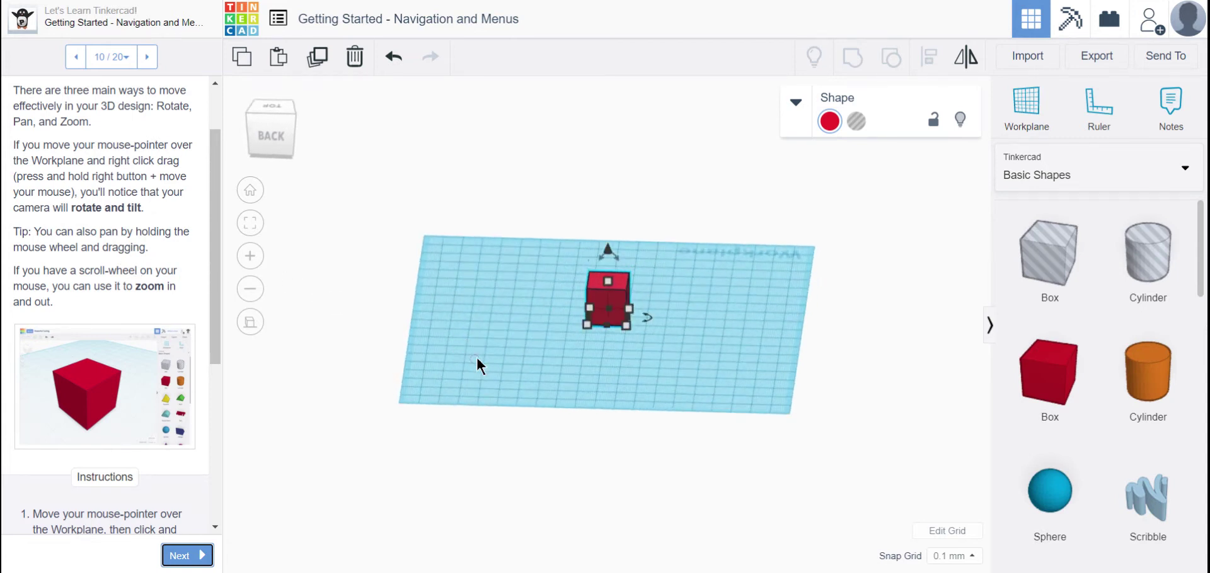
right_click_drag(526, 345, 524, 339)
left_click(519, 358)
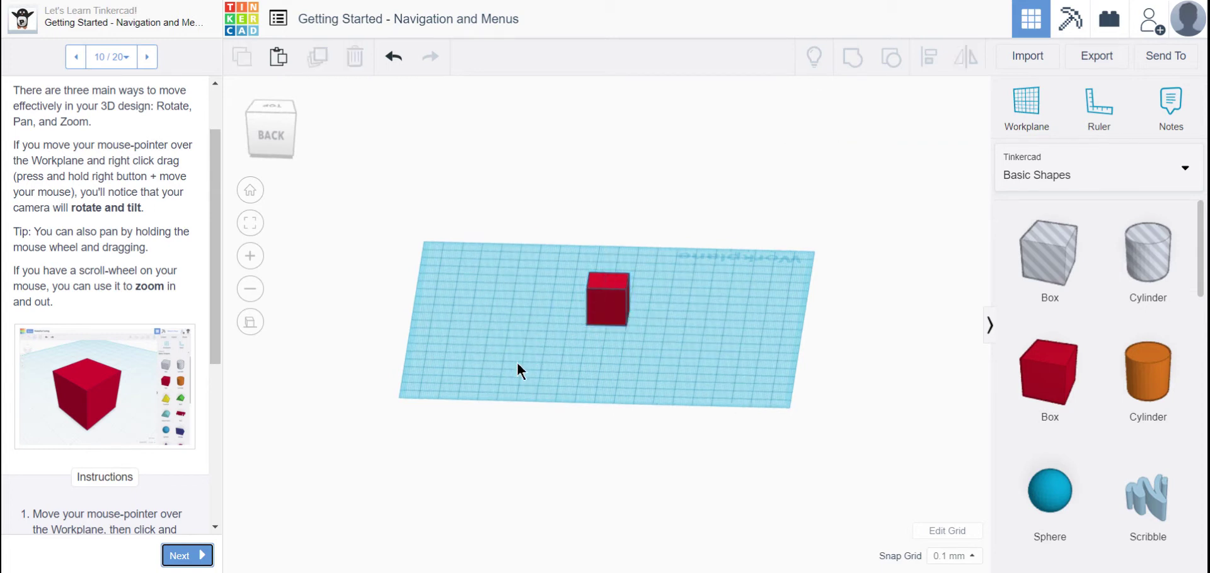
- Pan the workplane left, right, up and down, then zoom in with the wheel
middle_click_drag(537, 358, 772, 442)
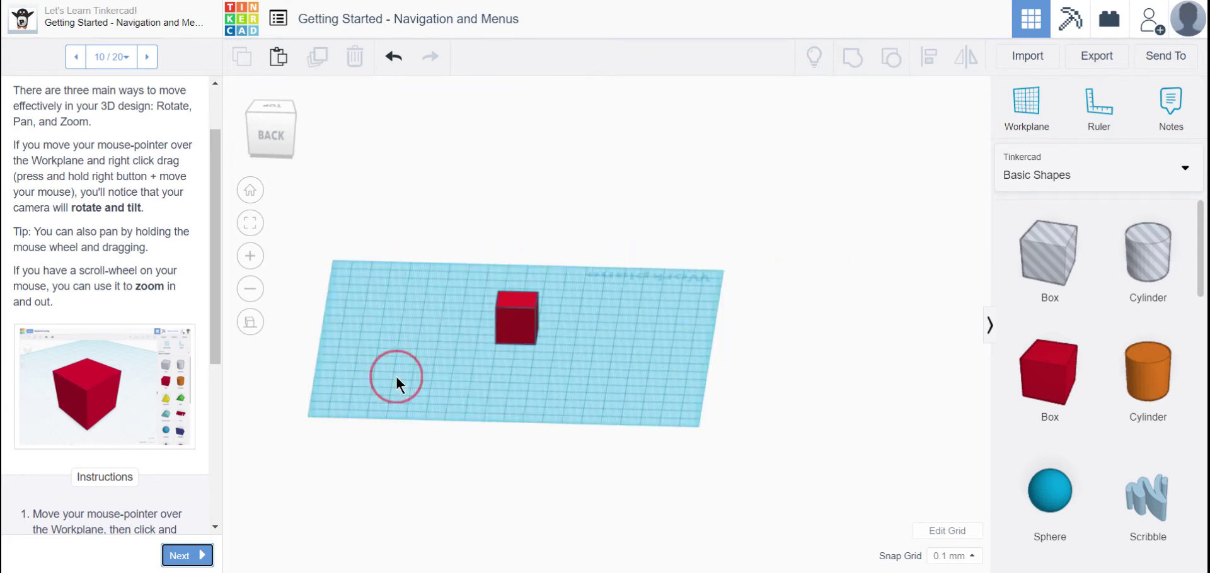
middle_click_drag(396, 376, 752, 371)
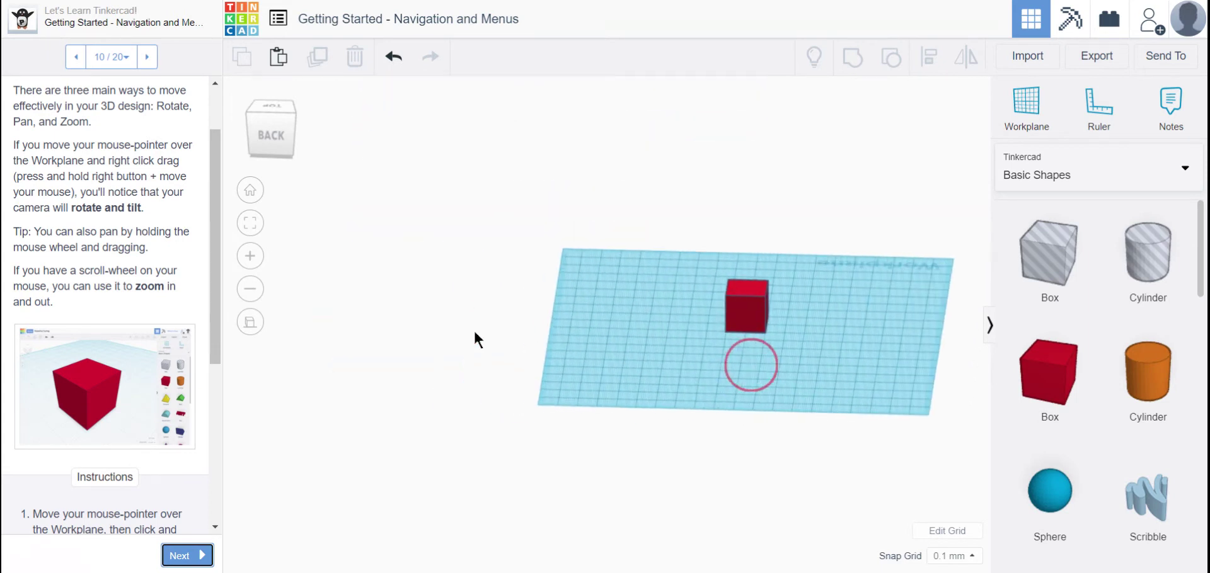
middle_click_drag(395, 330, 496, 335)
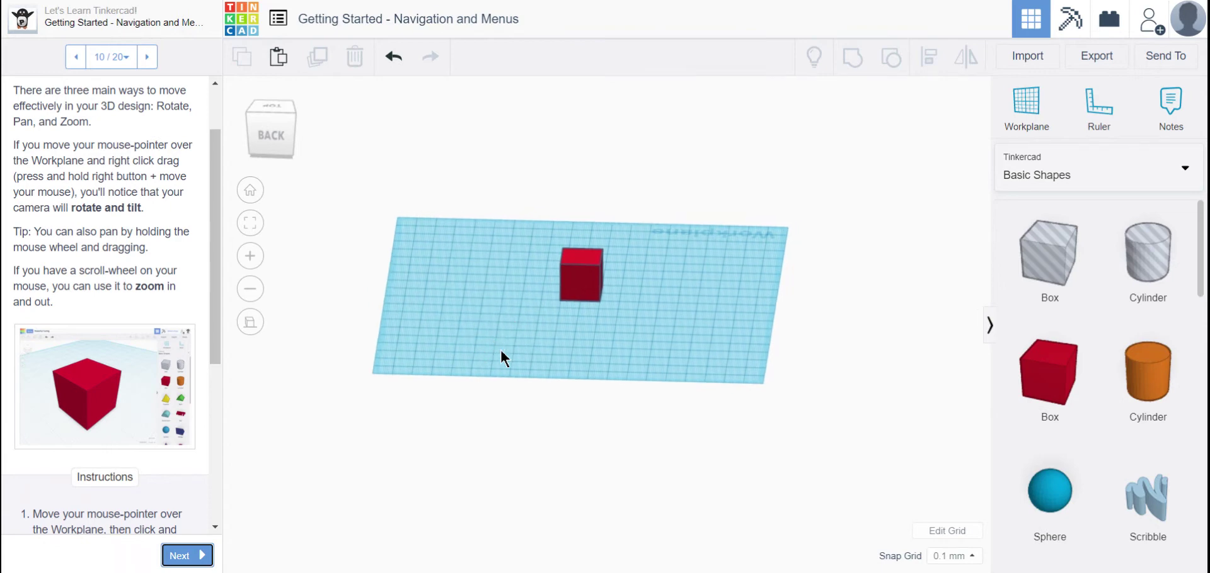
scroll(524, 345, "up", 6)
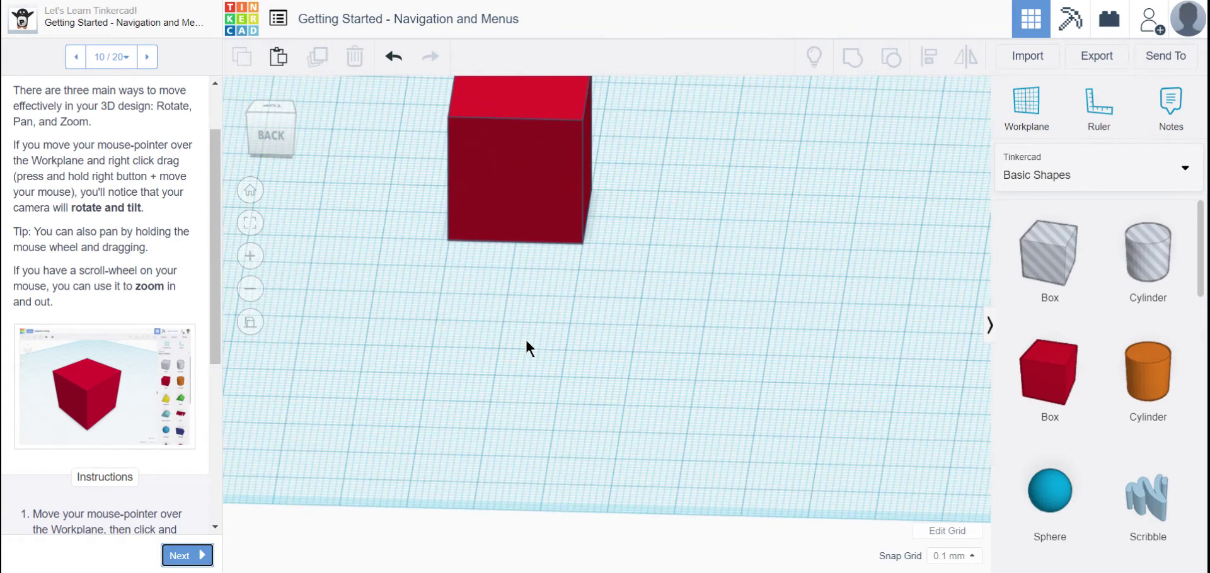
- Pan the view further, reset to the home view, and advance the lesson to step 11/20
middle_click_drag(404, 334, 541, 431)
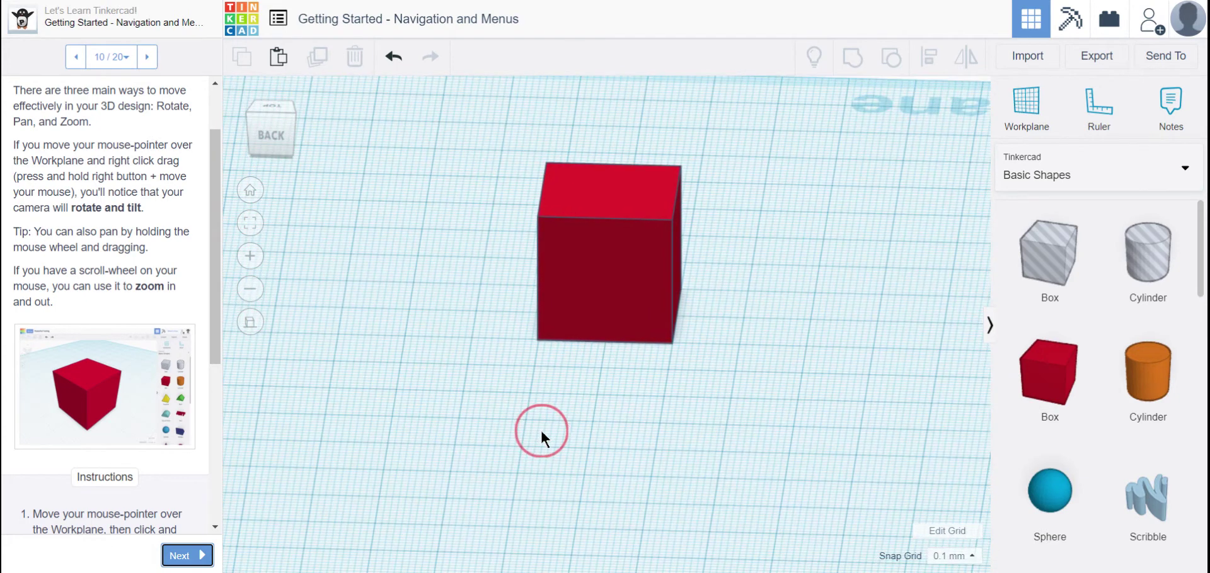
middle_click_drag(376, 413, 561, 450)
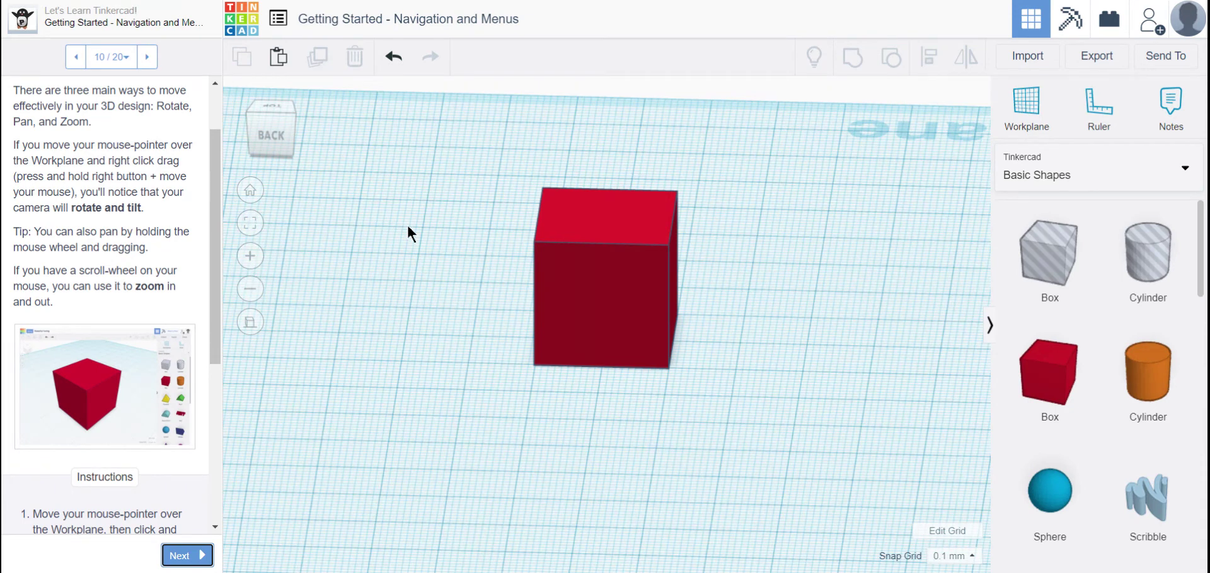
mouse_move(405, 224)
middle_mouse_down()
mouse_move(253, 224)
mouse_move(538, 235)
mouse_move(416, 227)
middle_mouse_up()
left_click(251, 192)
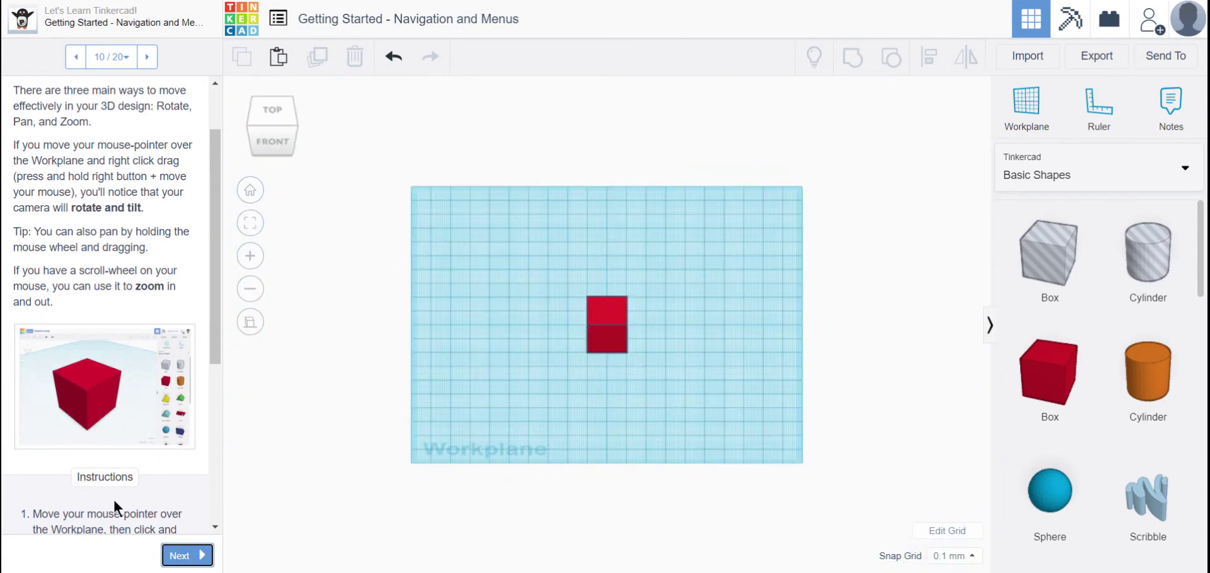
left_click(178, 557)
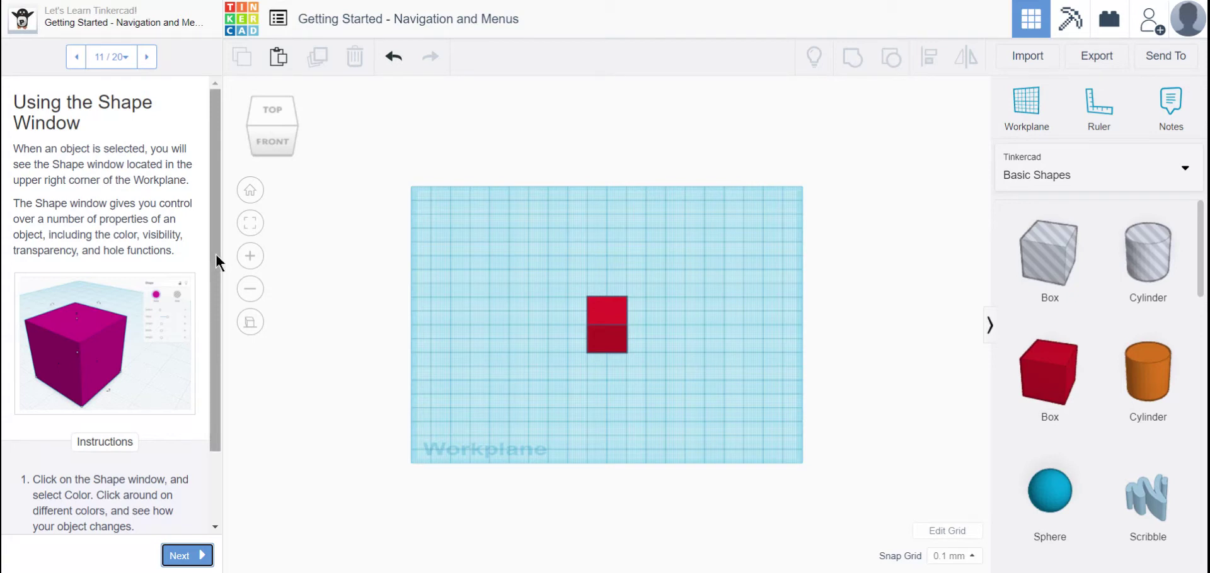
- Select the red box, expand the Shape panel, and recolour it green, then light grey
left_click_drag(215, 252, 216, 365)
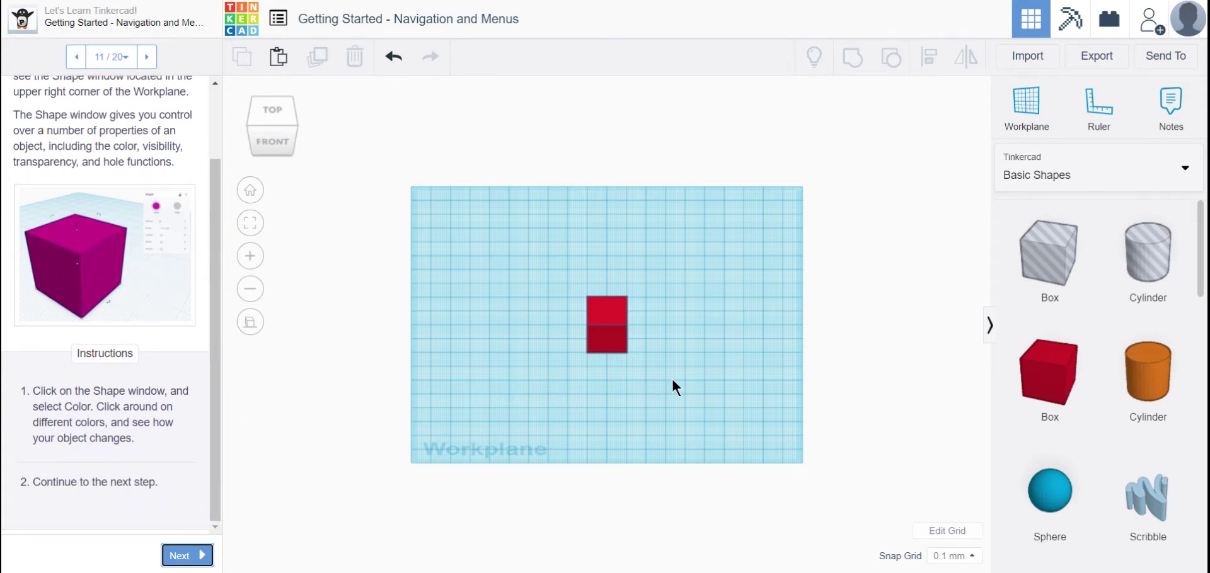
left_click(607, 335)
left_click(798, 102)
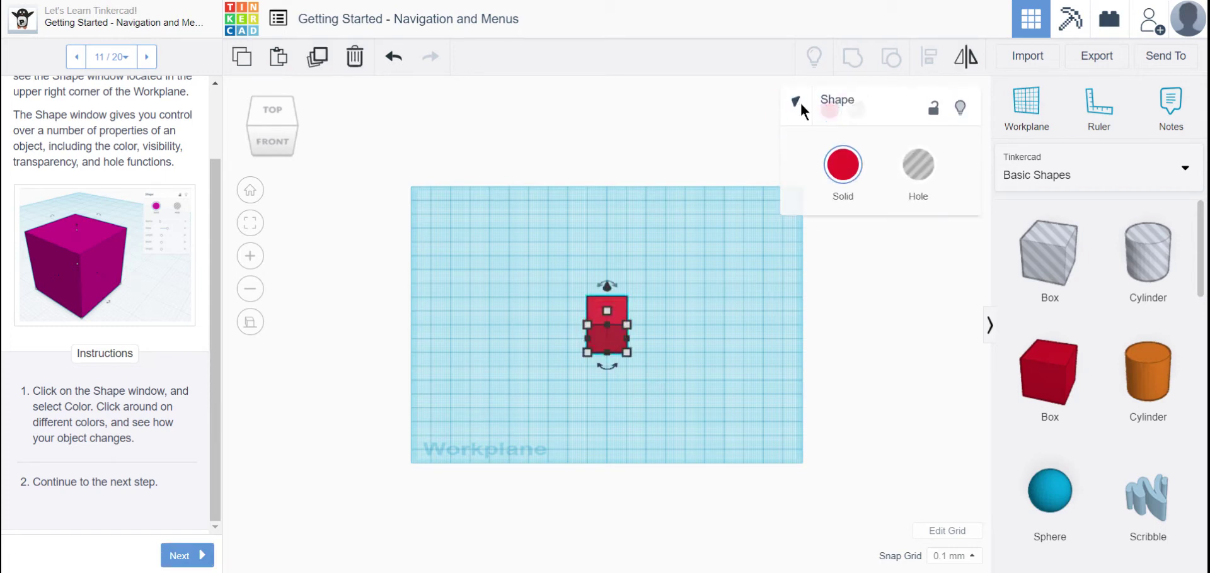
left_click(851, 164)
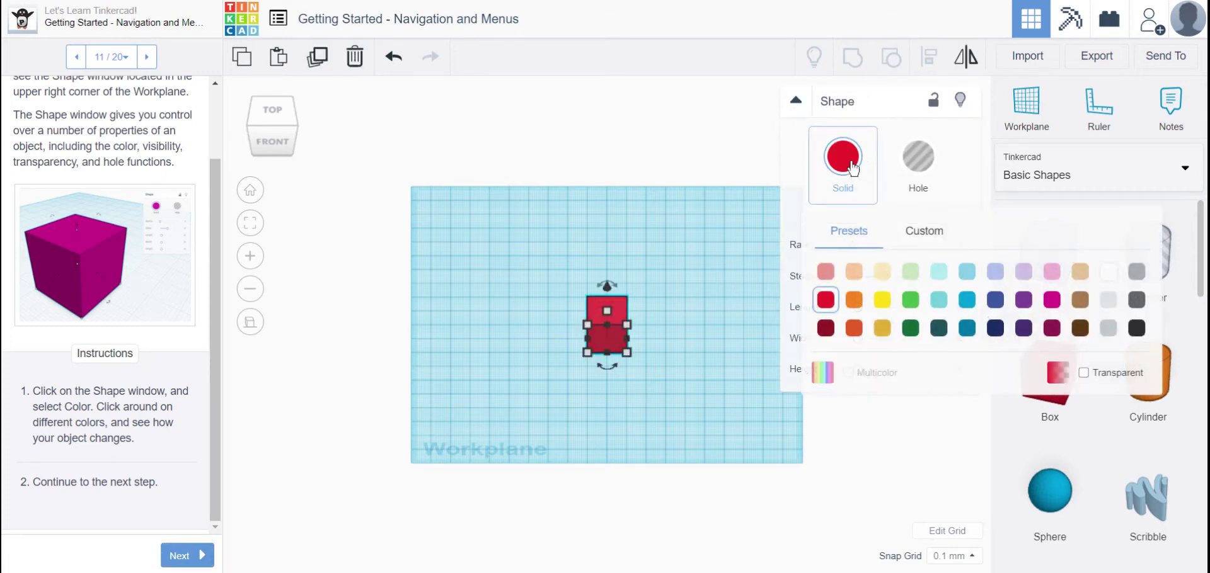
left_click(912, 300)
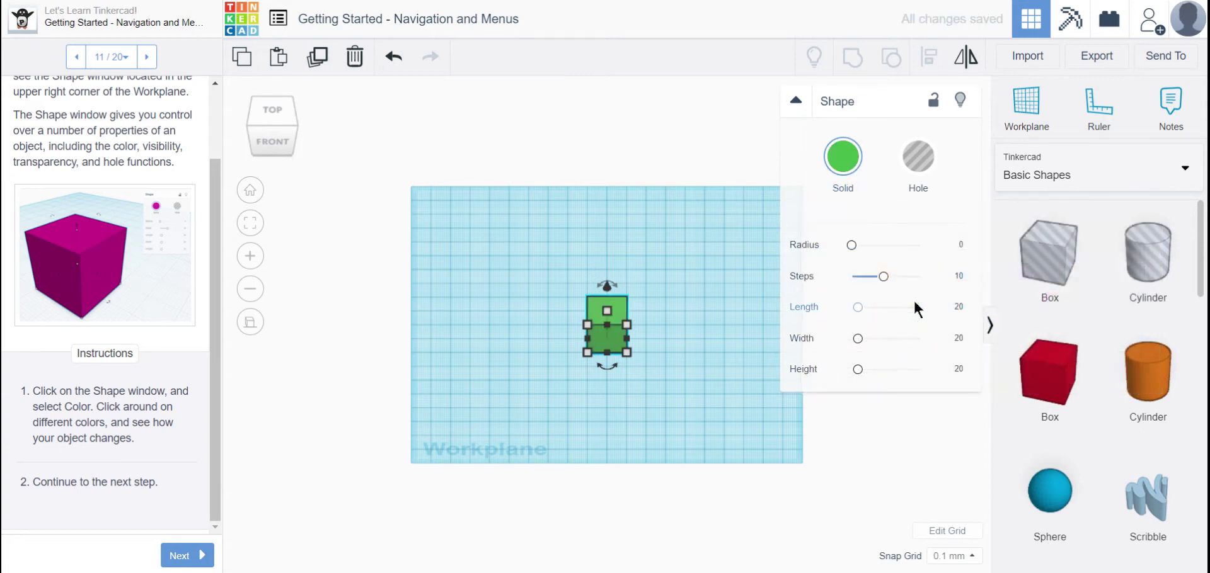
left_click(851, 163)
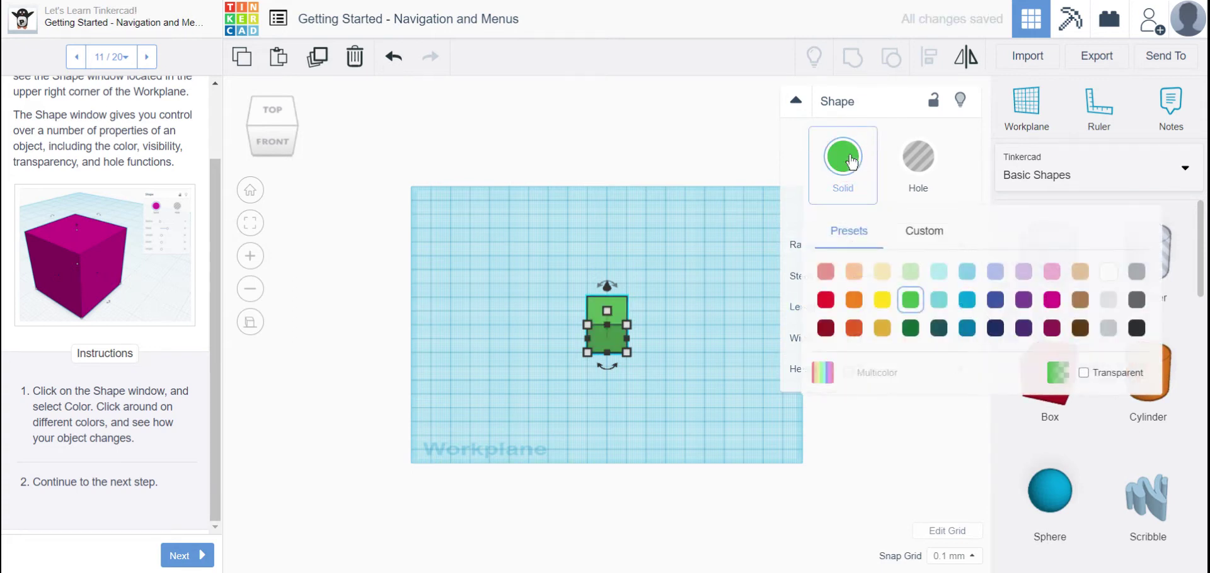
left_click(1107, 330)
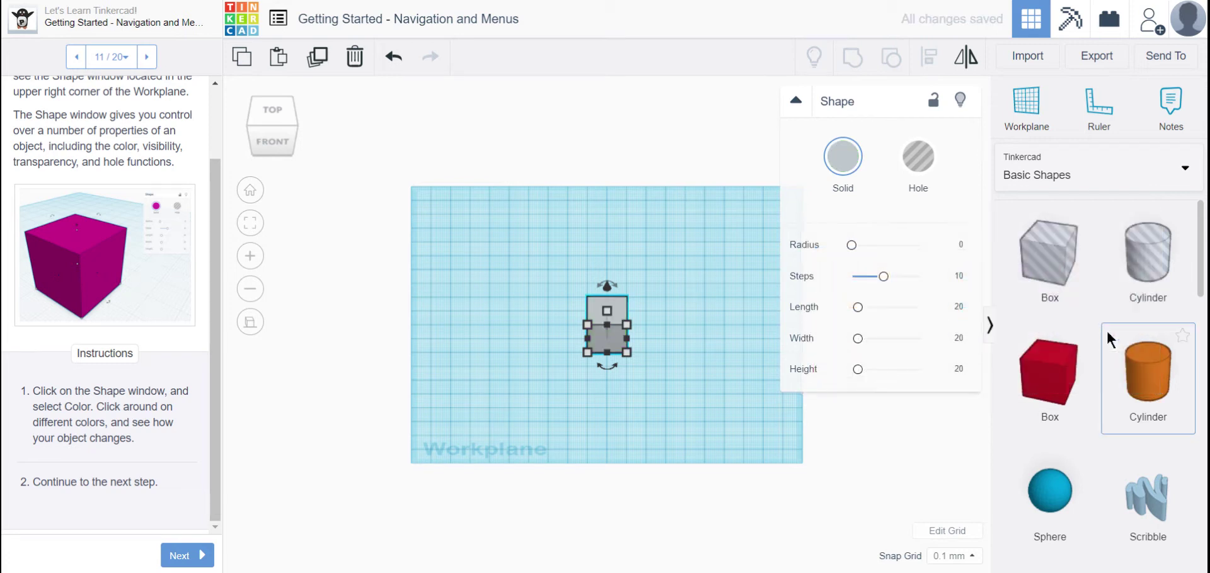
- Turn the box into a hole, then back to solid, checking it from low side angles
left_click(847, 173)
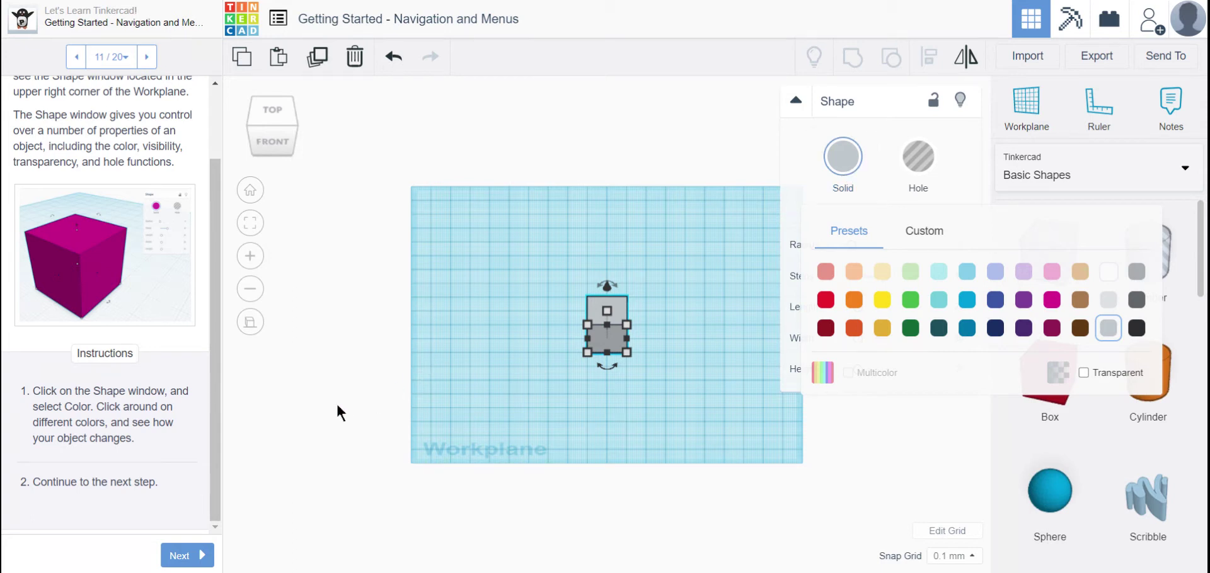
left_click(920, 167)
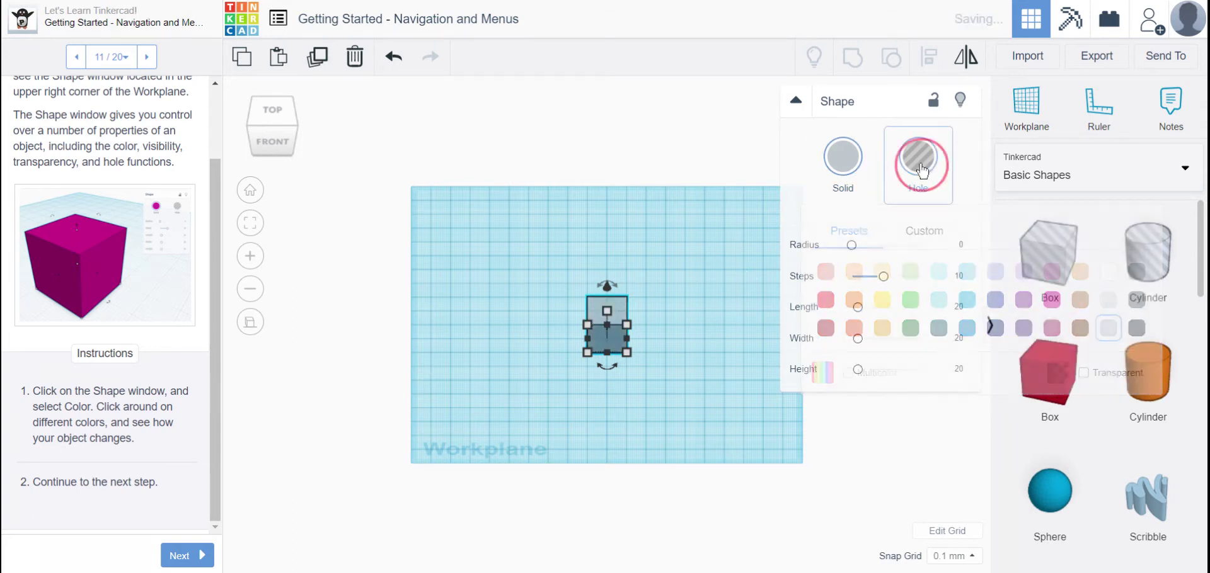
left_click(675, 346)
right_click_drag(670, 350, 626, 325)
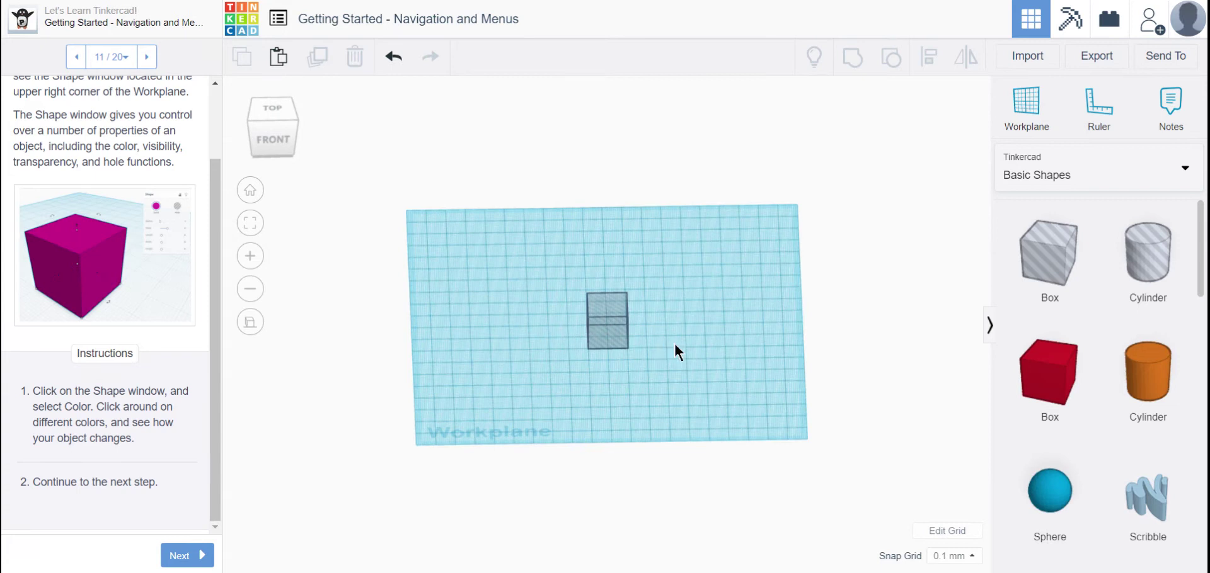
left_click(610, 325)
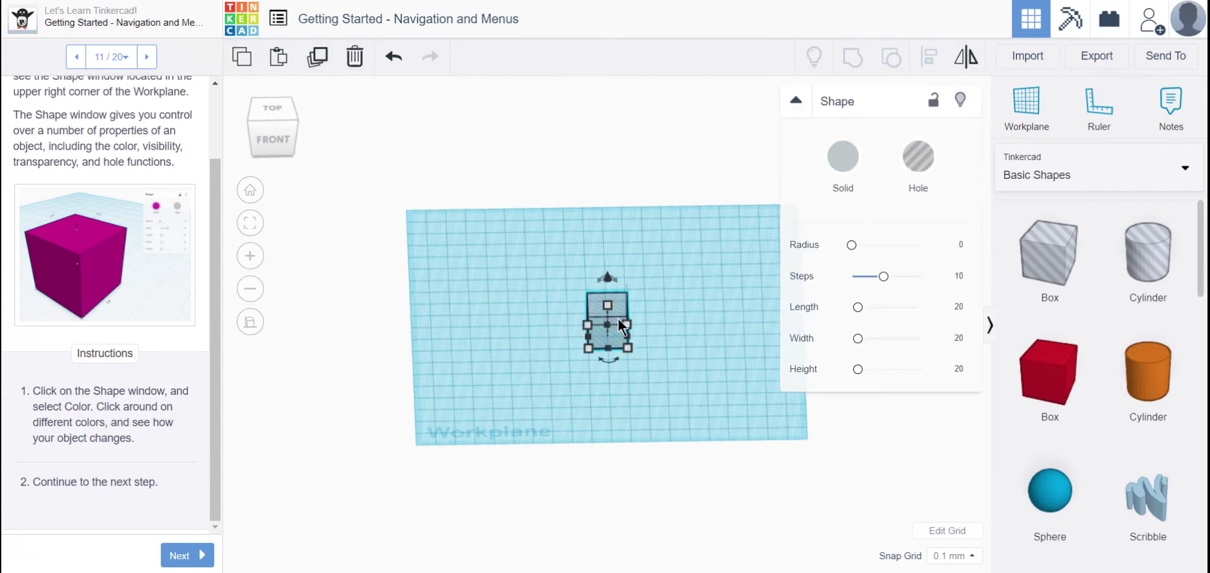
left_click(844, 156)
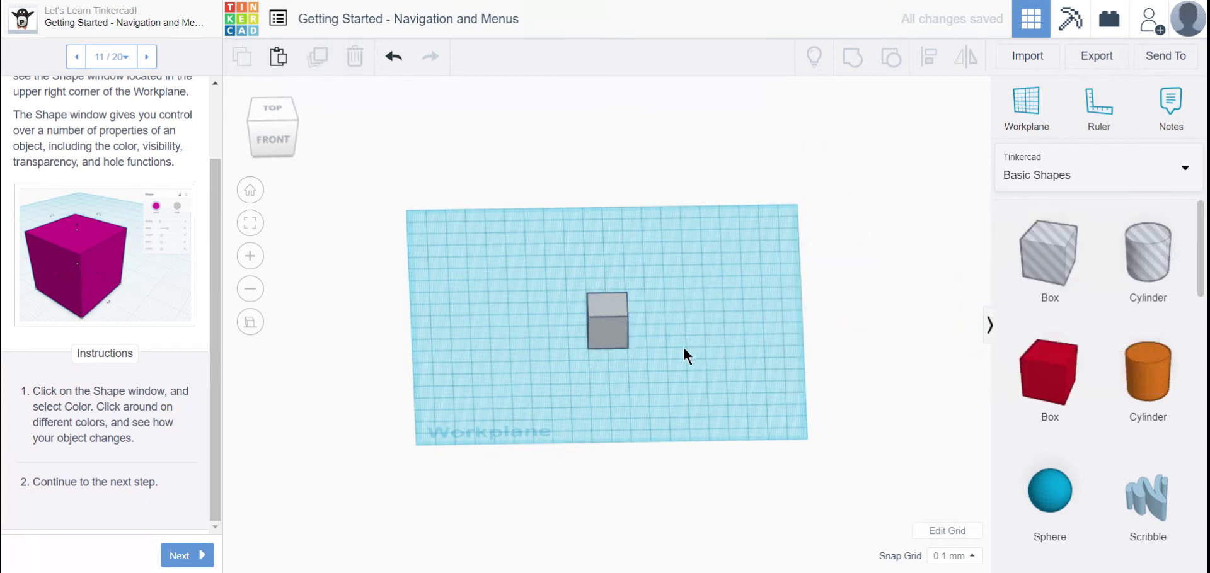
right_click_drag(683, 346, 630, 319)
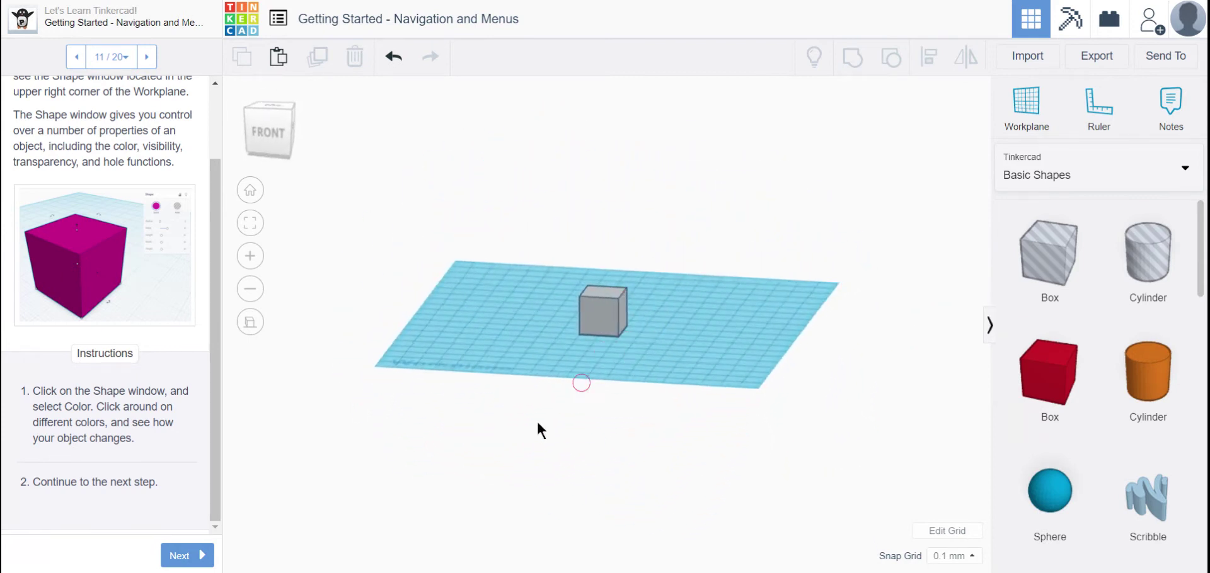
- Advance the lesson to the sphere step and reset the workplane to the home view
left_click(200, 557)
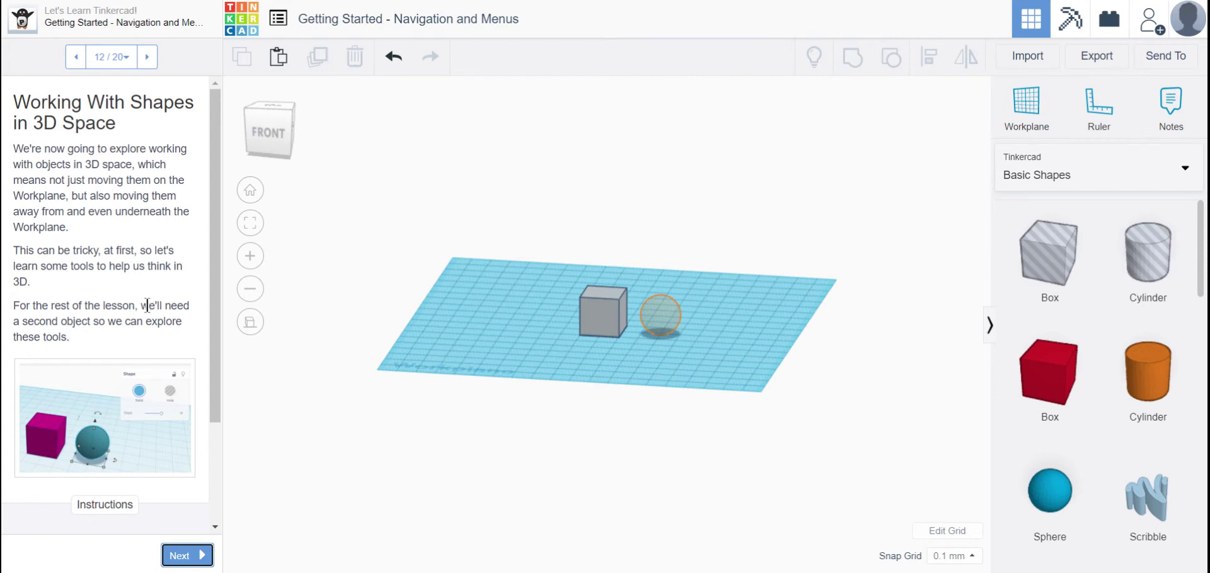
left_click_drag(215, 284, 211, 388)
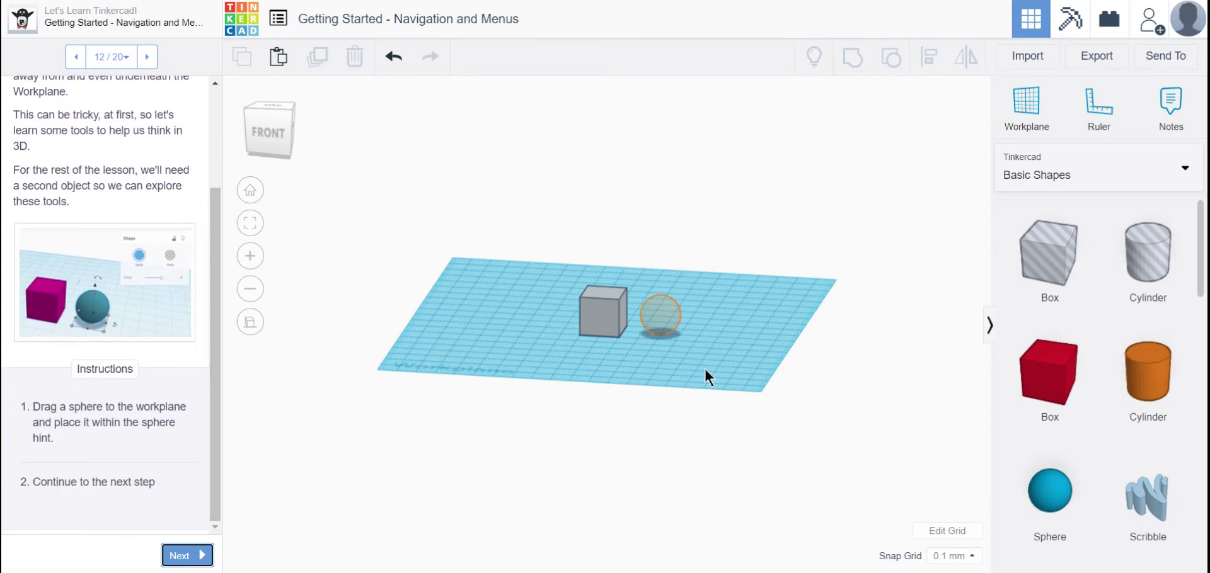
right_click_drag(468, 316, 394, 281)
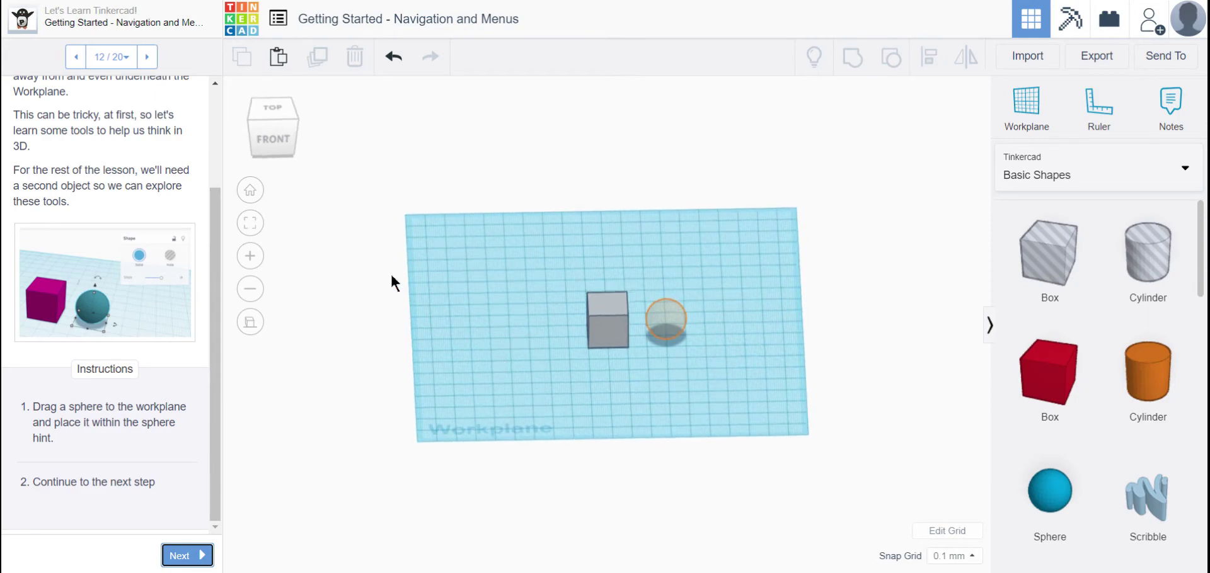
left_click(250, 189)
scroll(561, 385, "up", 4)
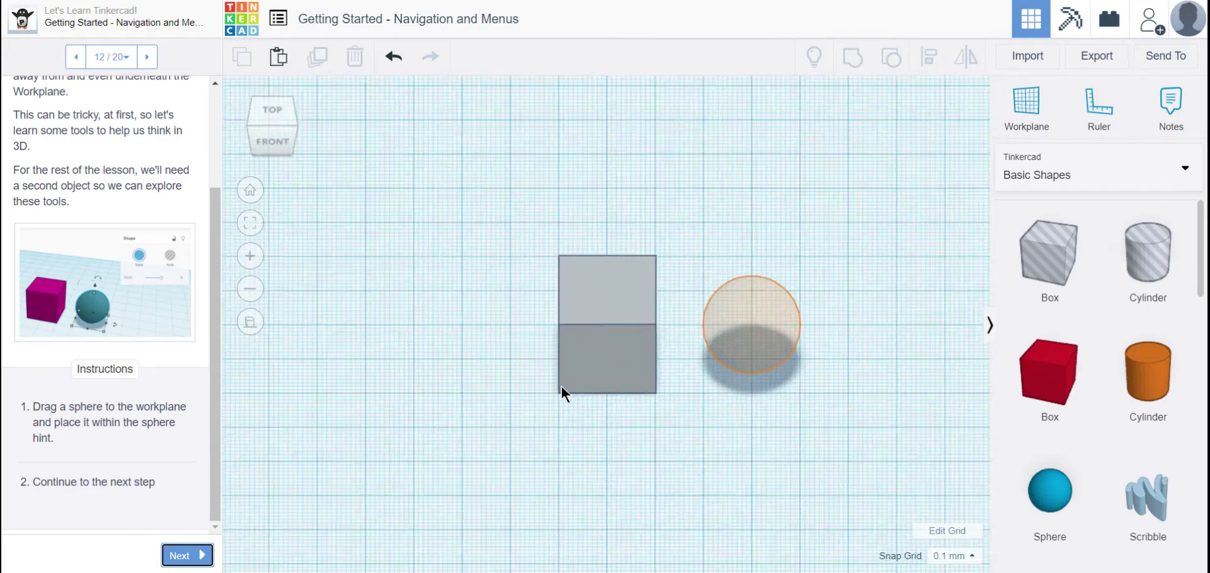
scroll(561, 386, "down", 2)
scroll(562, 389, "down", 3)
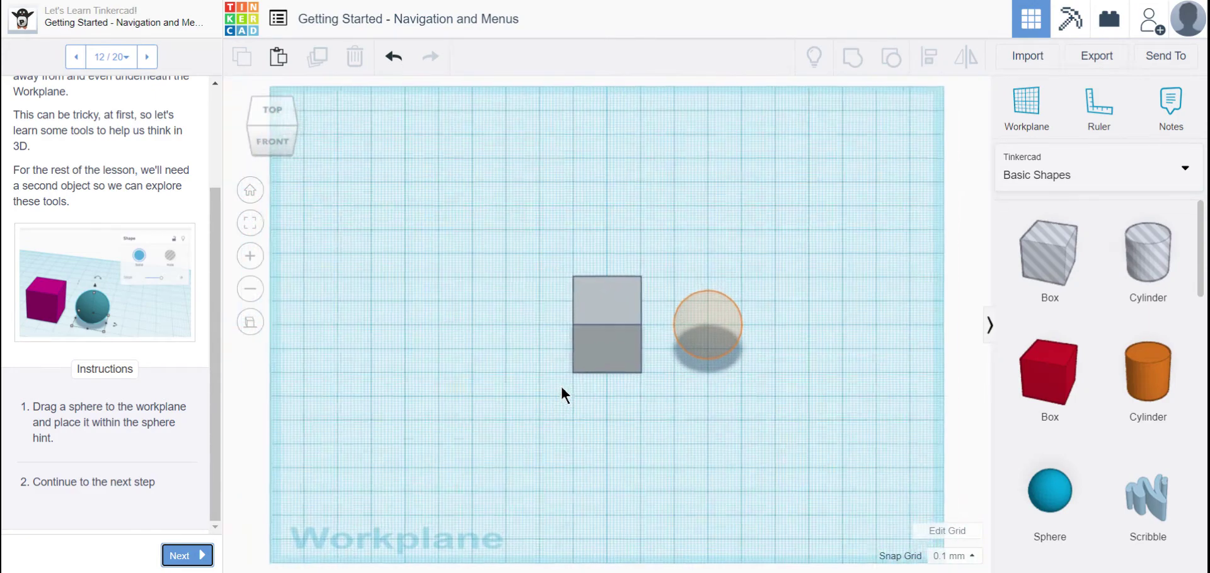
- Drop a sphere into the sphere hint, nudge it right twice, and advance to step 13
left_click_drag(1049, 491, 705, 351)
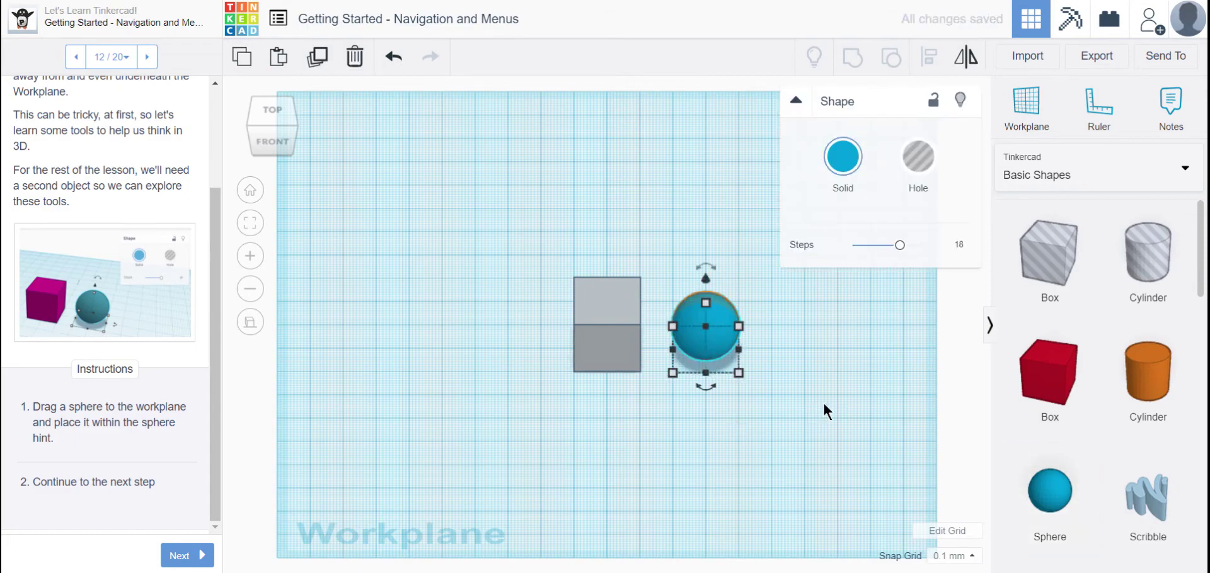
right_click_drag(823, 402, 588, 320)
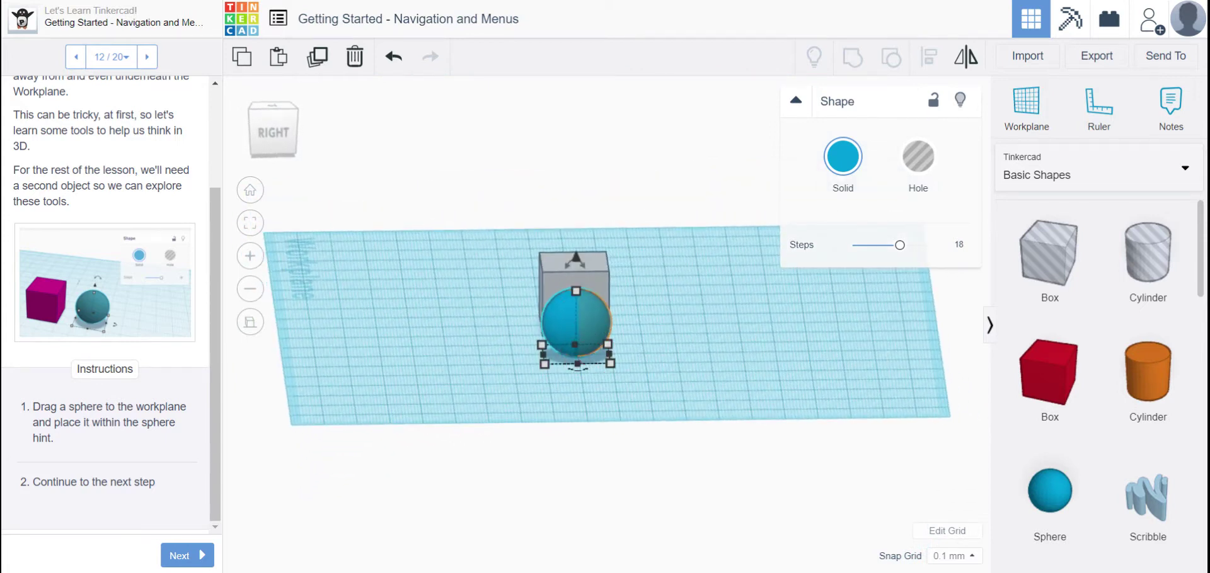
key("Right")
key("Right")
key("Right")
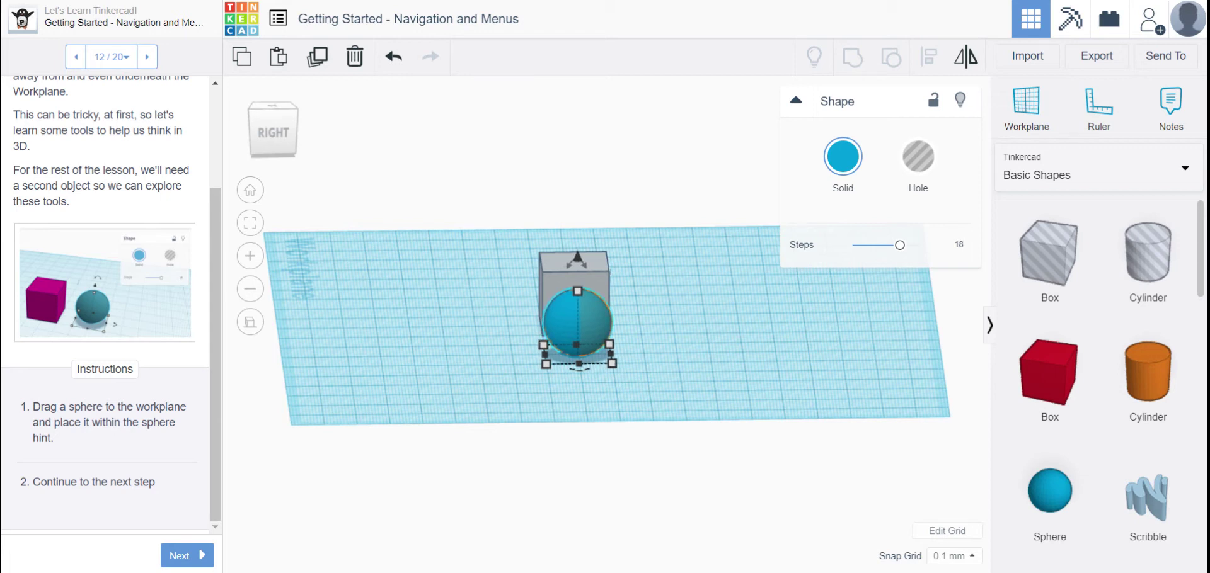
key("Right")
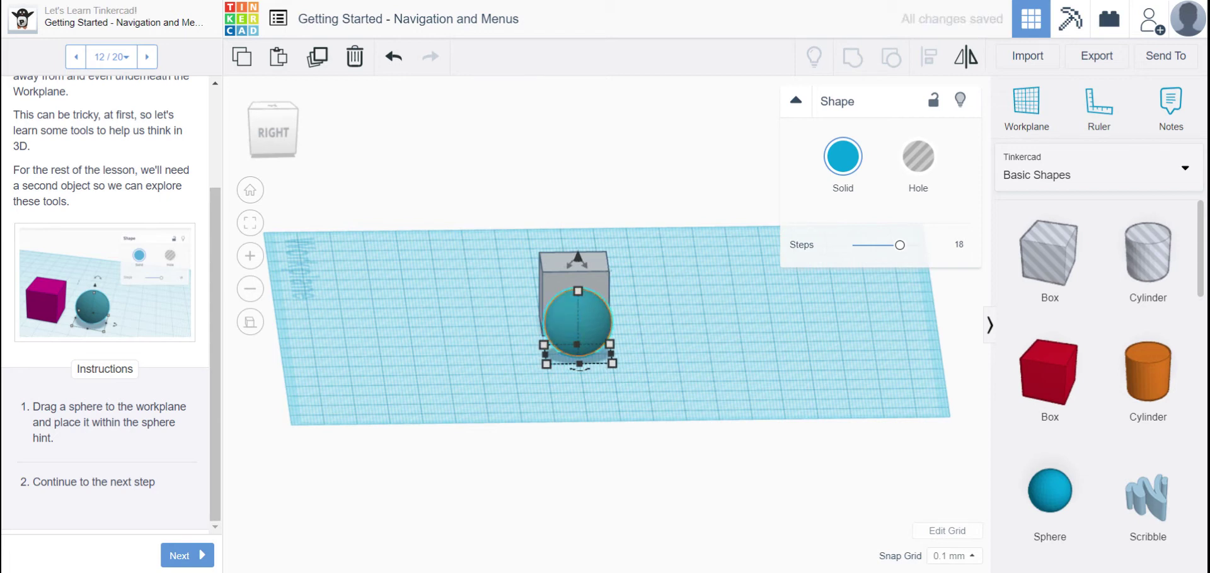
left_click(857, 370)
right_click_drag(866, 277, 978, 318)
right_click_drag(726, 494, 748, 469)
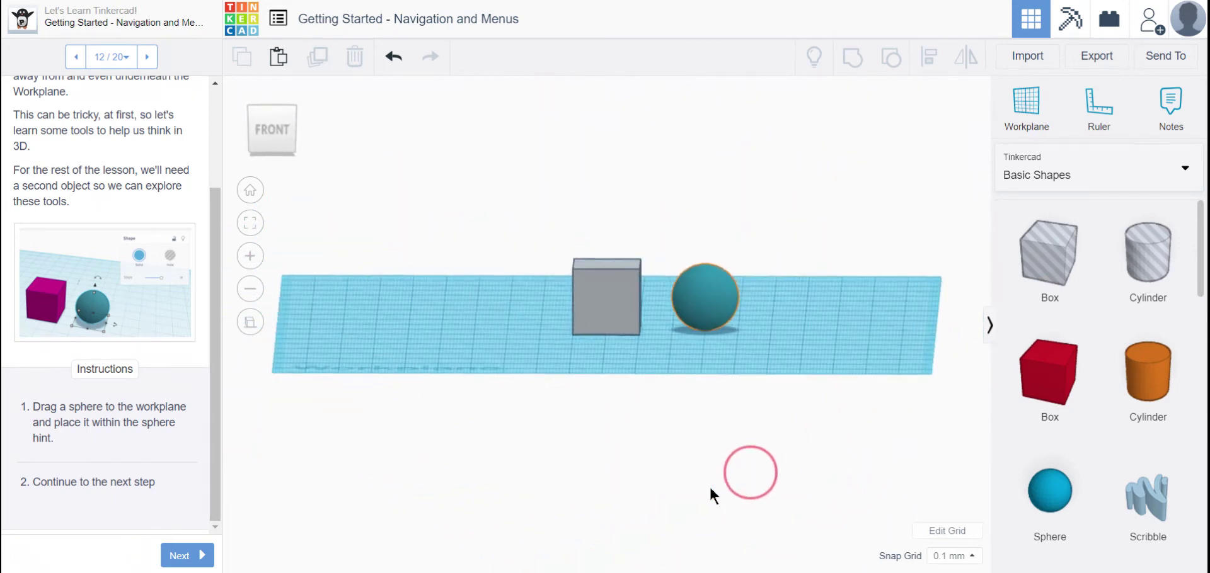
left_click(187, 555)
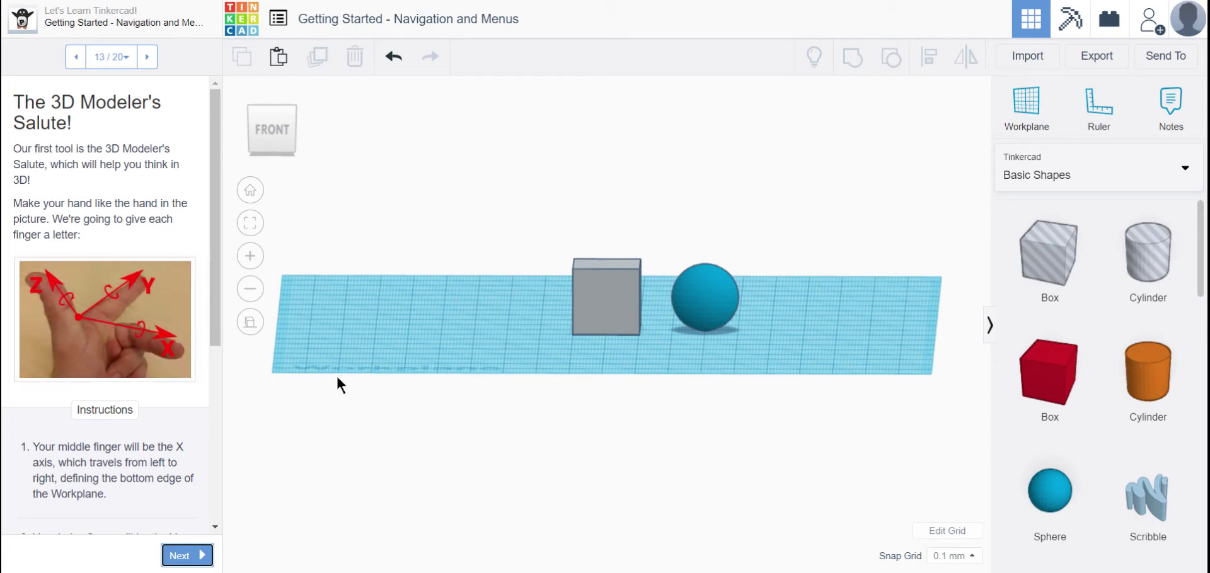
- Drag the grey box around, lift it by its cone and back down, then advance to step 14
left_click(250, 191)
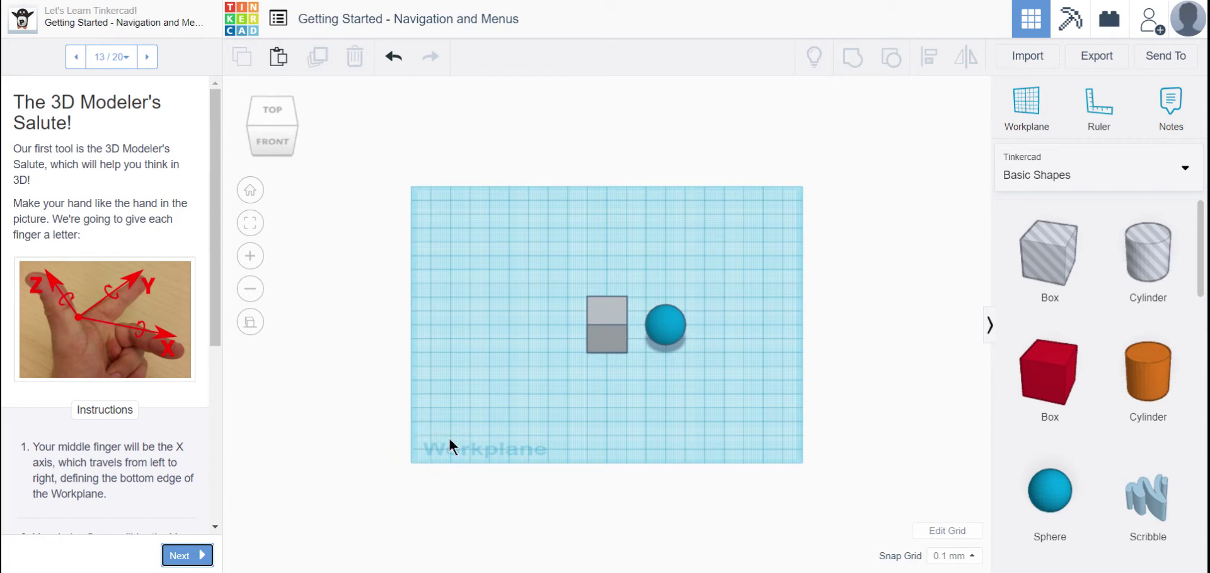
left_click(614, 337)
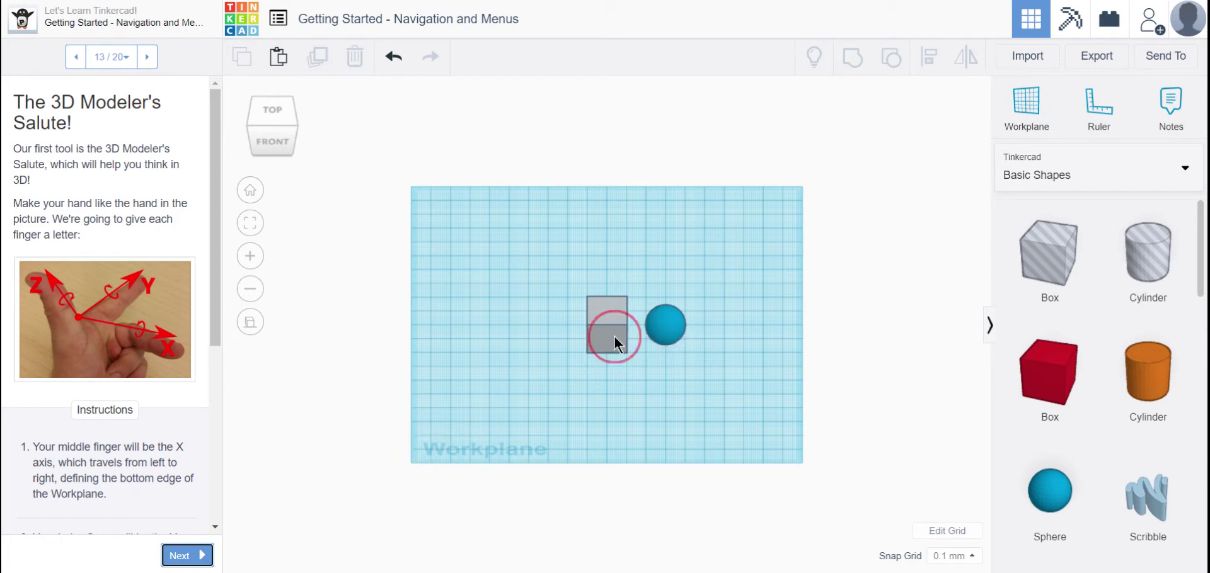
left_click_drag(614, 337, 546, 376)
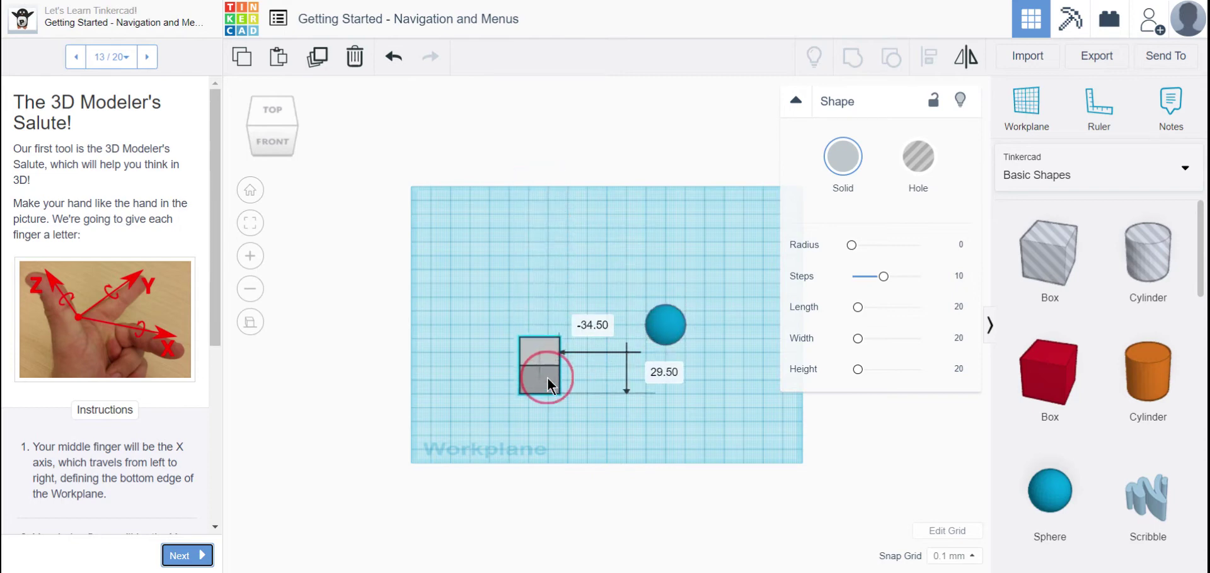
right_click_drag(574, 452, 577, 373)
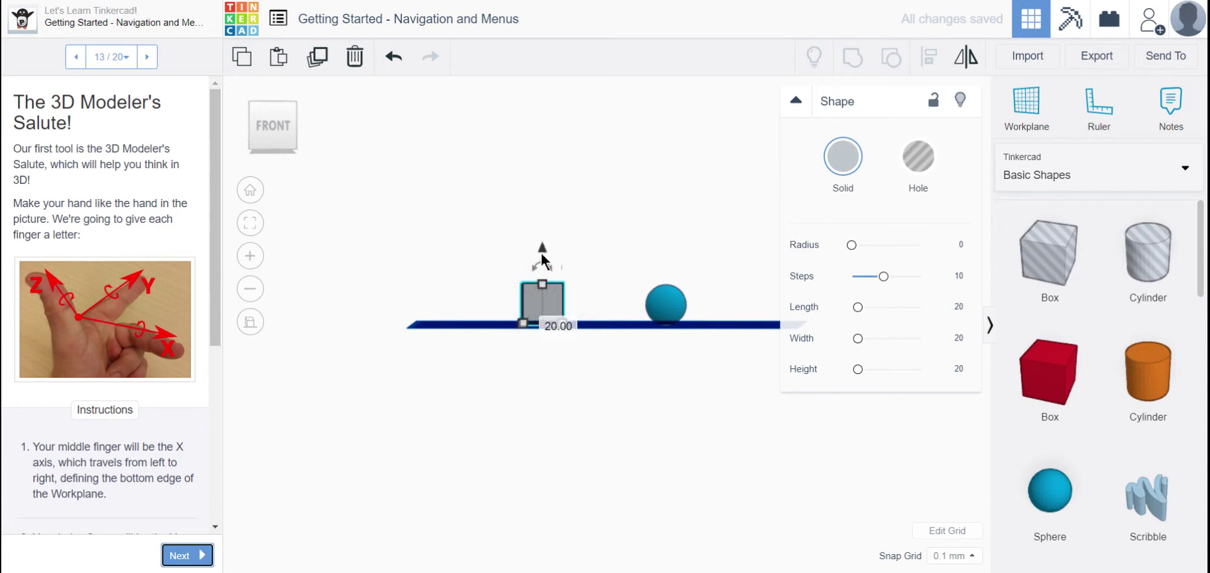
mouse_move(543, 249)
left_mouse_down()
mouse_move(552, 138)
mouse_move(543, 432)
mouse_move(535, 274)
mouse_move(547, 161)
mouse_move(555, 423)
mouse_move(562, 150)
mouse_move(561, 254)
left_mouse_up()
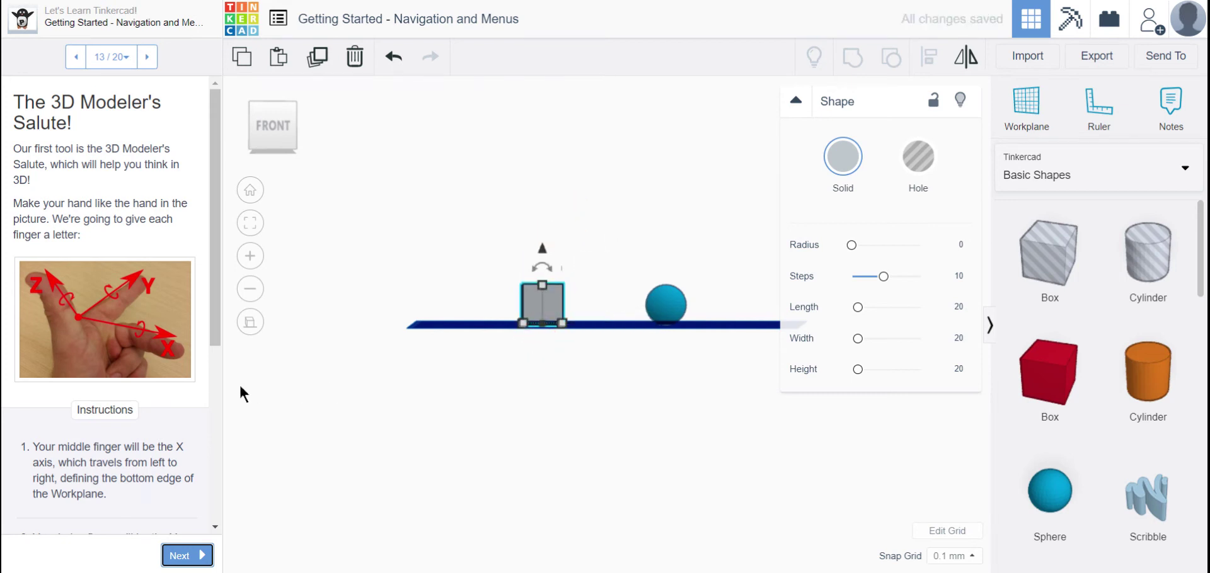
right_click_drag(512, 382, 505, 403)
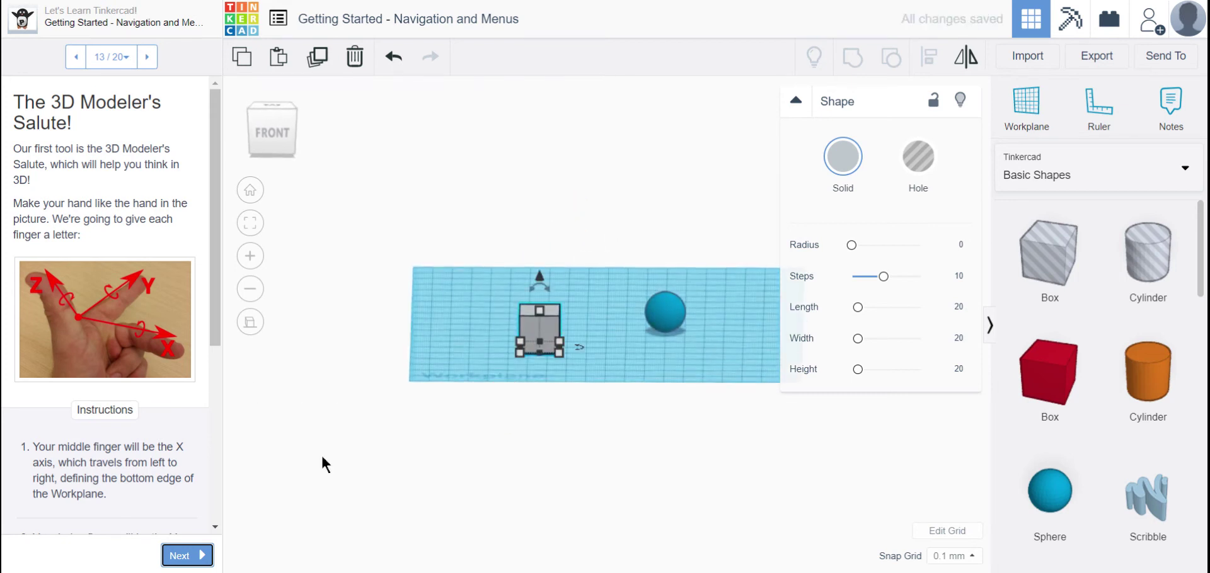
left_click(197, 556)
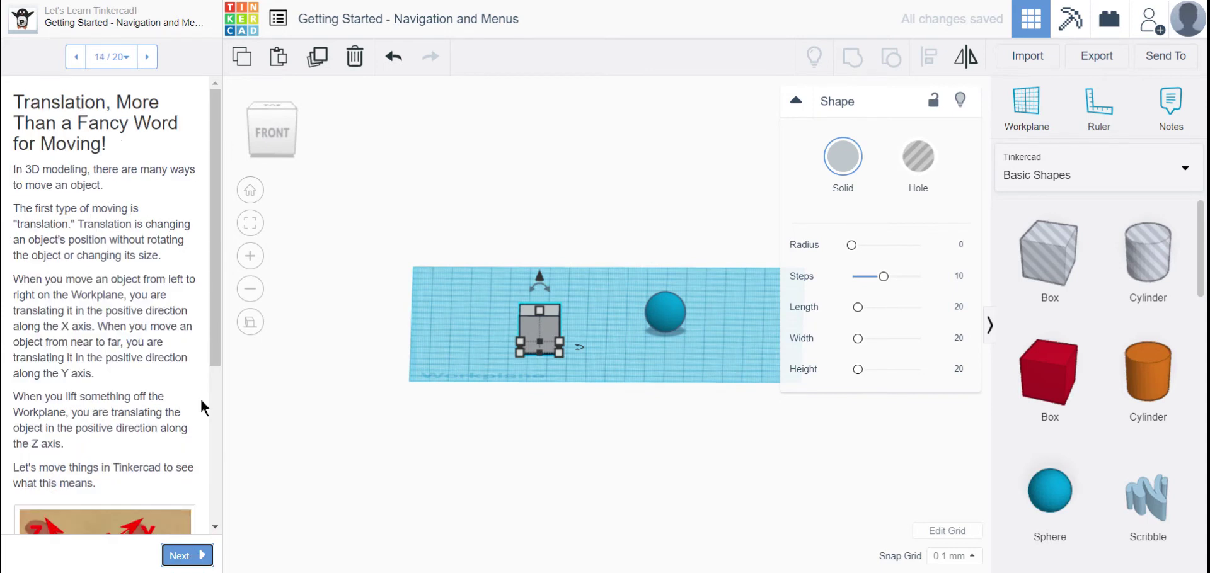
- Advance to step 15, orbit to a low side view, collapse the Shape panel, and fit to the sphere
left_click_drag(214, 249, 206, 430)
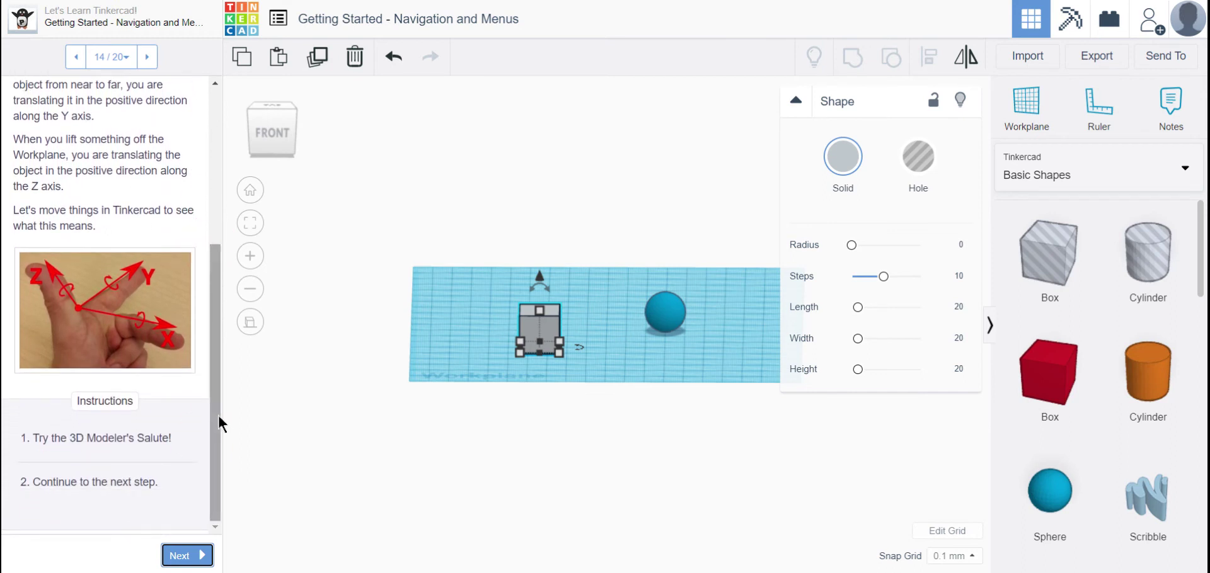
left_click(183, 559)
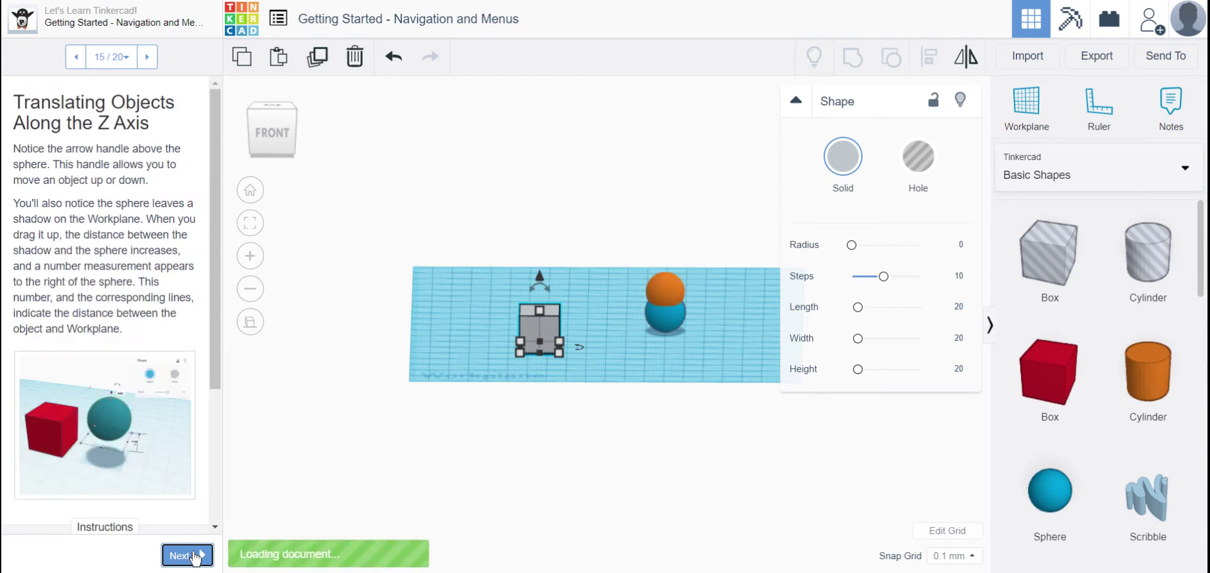
left_click_drag(212, 336, 205, 497)
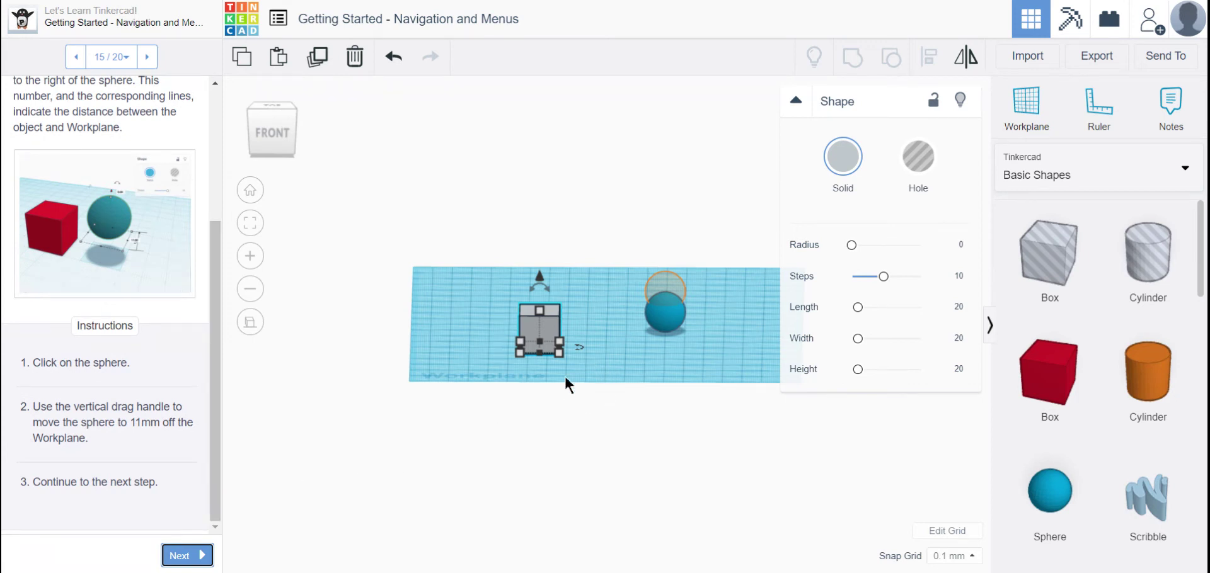
right_click_drag(596, 365, 626, 337)
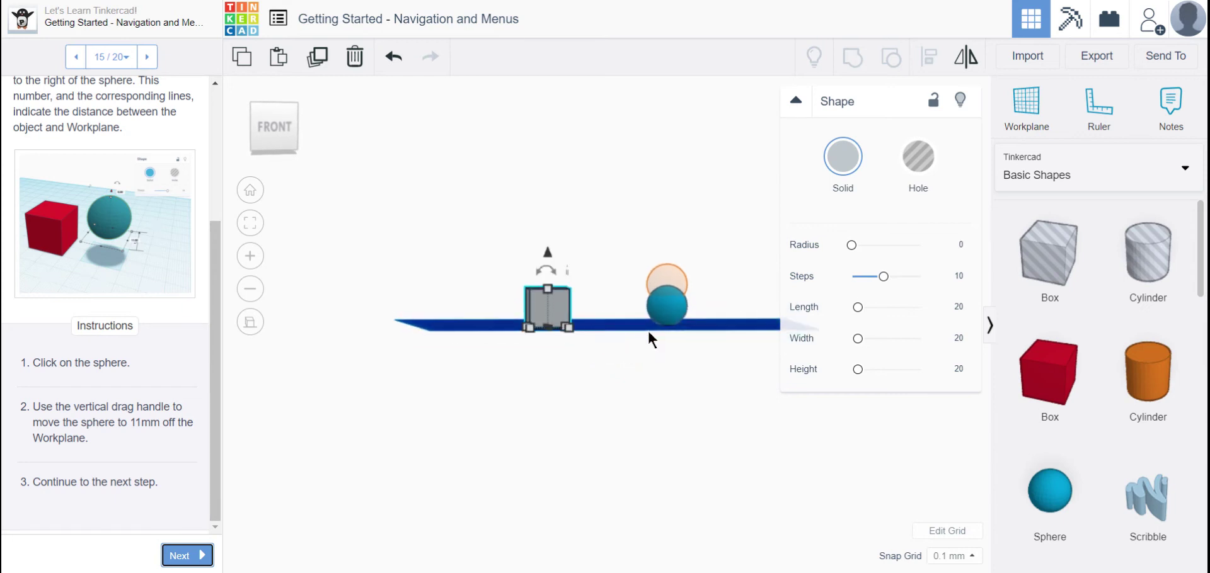
left_click(797, 105)
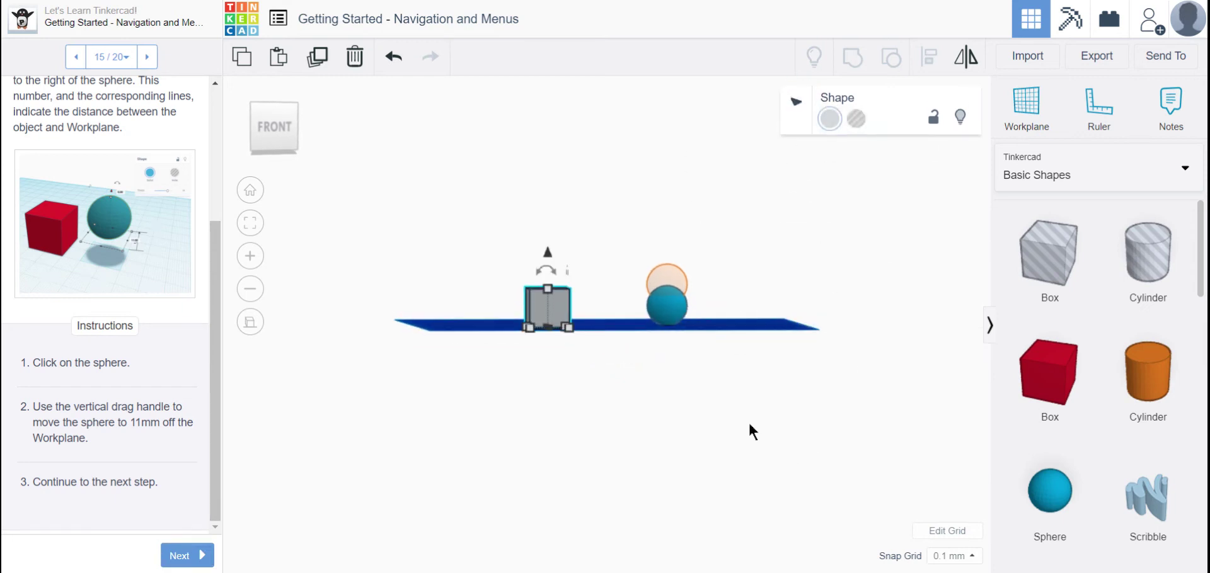
scroll(718, 302, "up", 5)
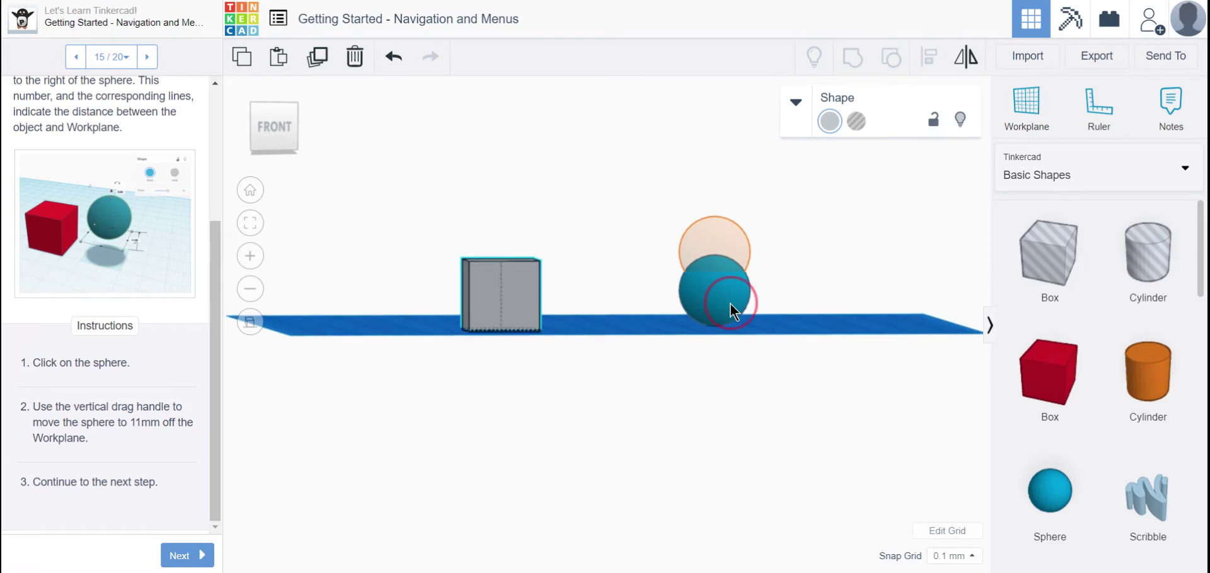
left_click(730, 302)
left_click(262, 225)
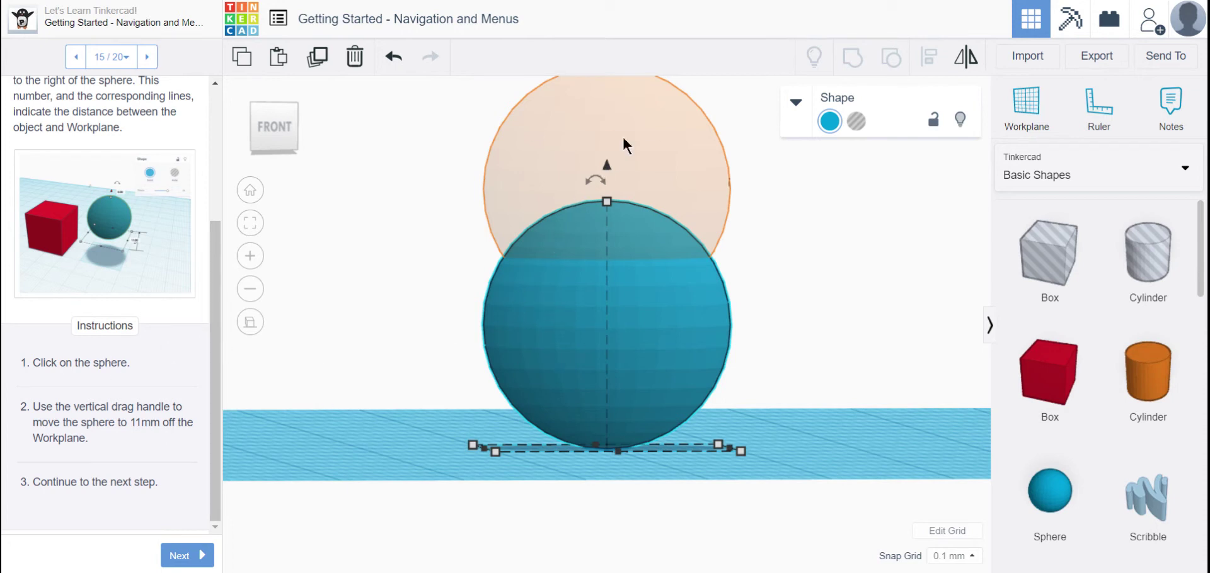
- Raise the sphere by its cone and set height 11.0, then undo back to resting on the workplane
left_click(608, 166)
left_click_drag(608, 165, 608, 153)
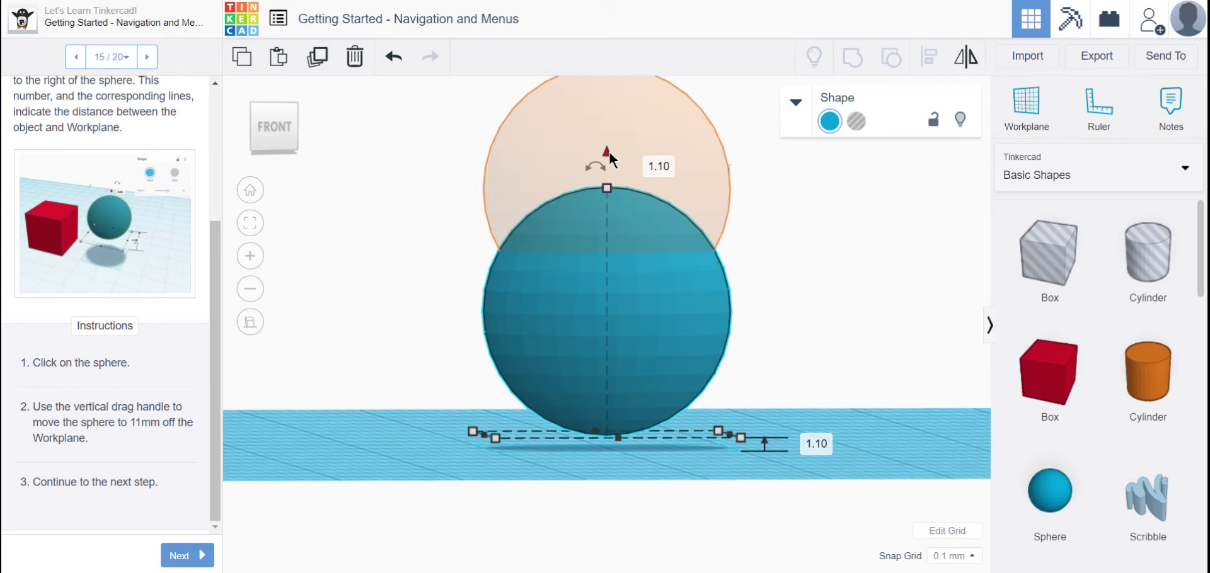
left_click_drag(608, 150, 613, 132)
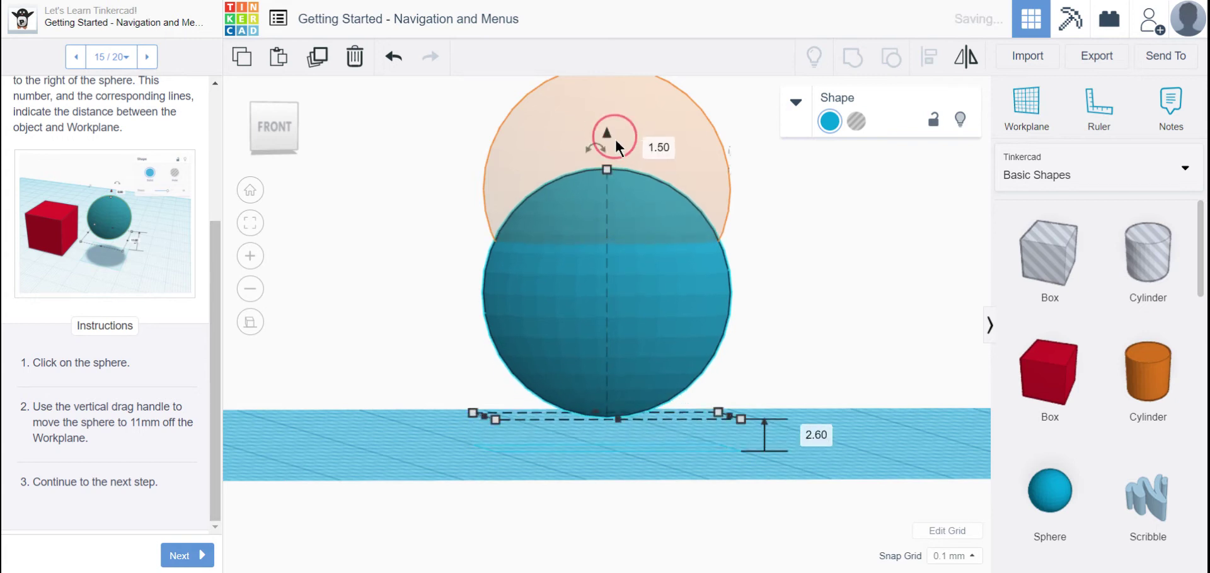
left_click(656, 147)
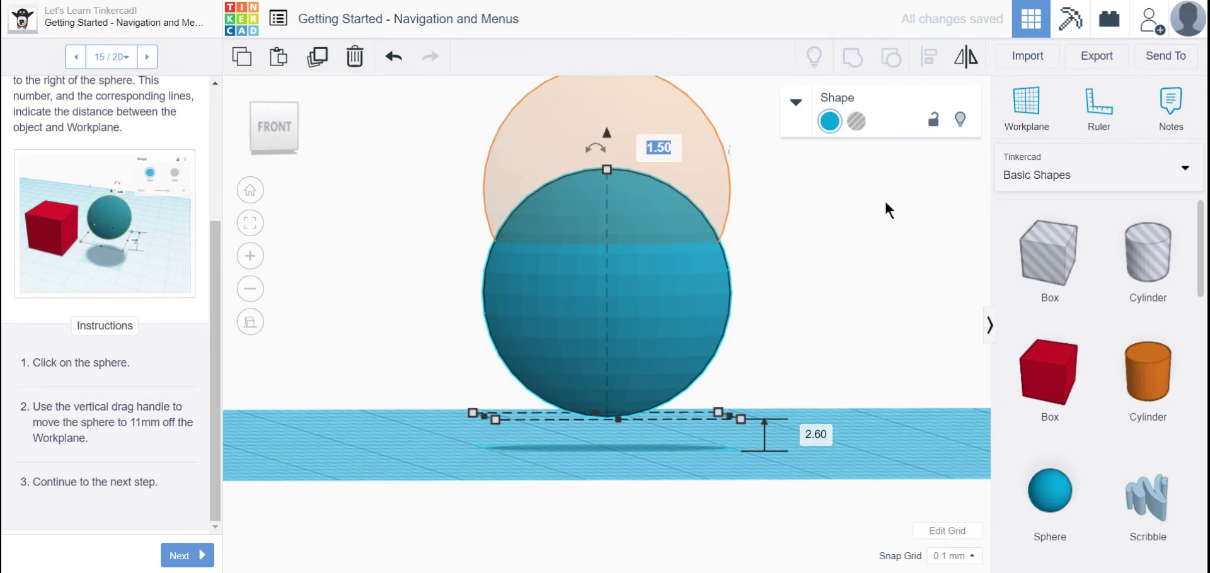
type("11.0")
key("Return")
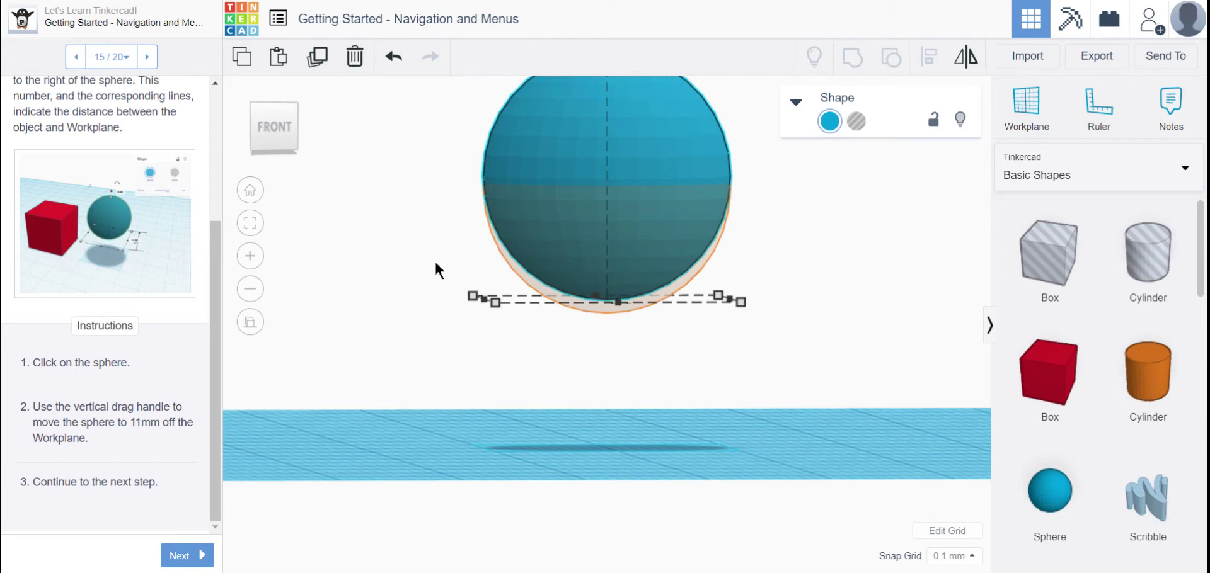
left_click(401, 63)
left_click(397, 63)
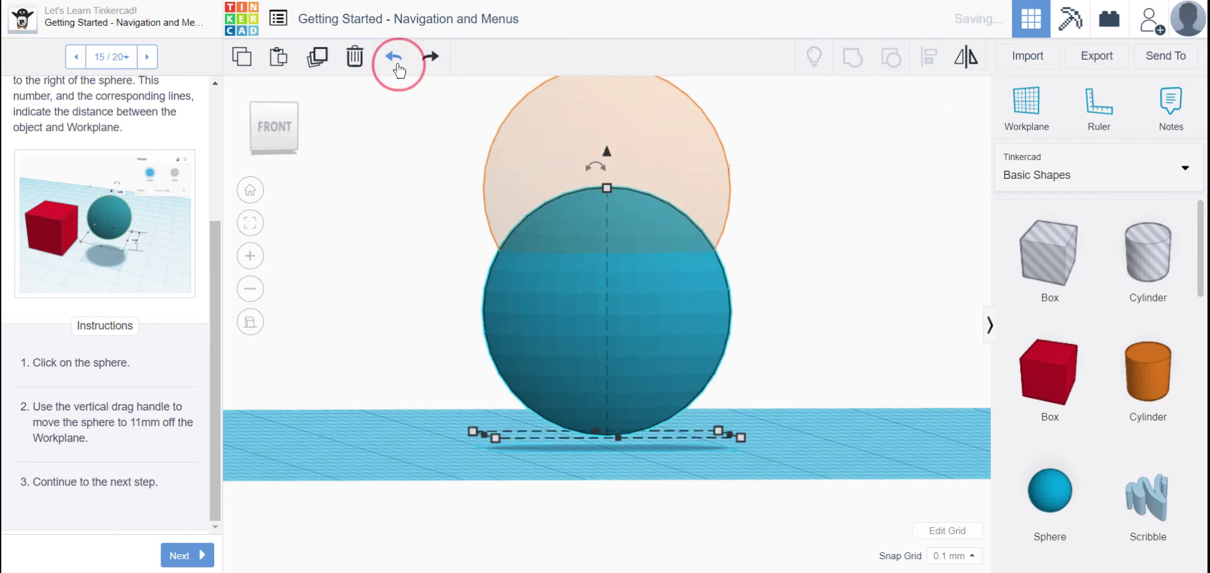
left_click(397, 63)
left_click(397, 63)
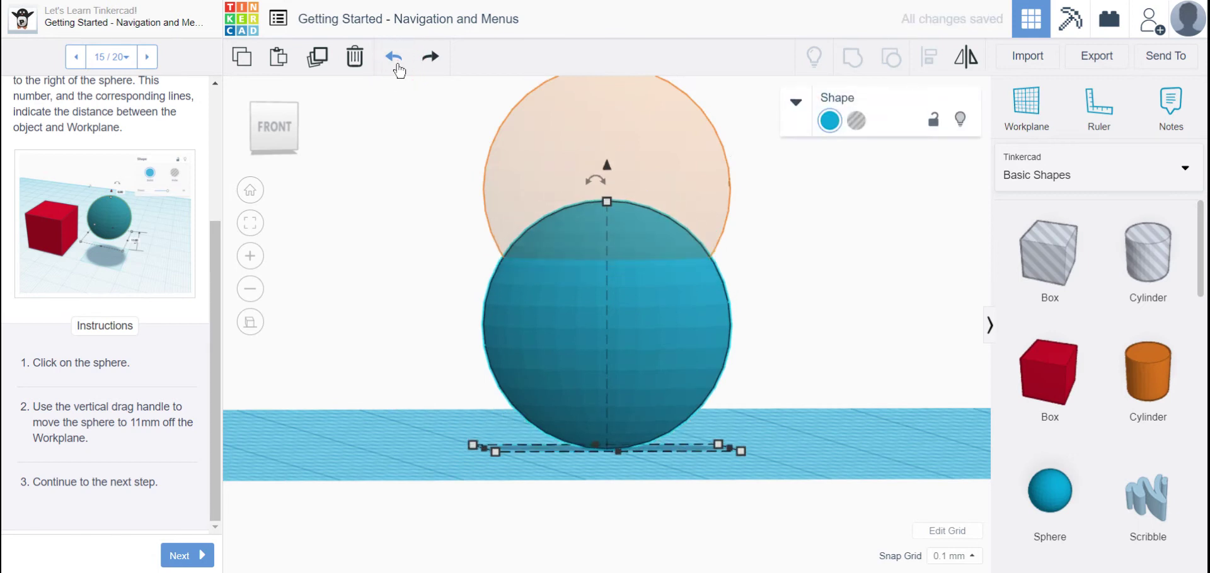
left_click(397, 63)
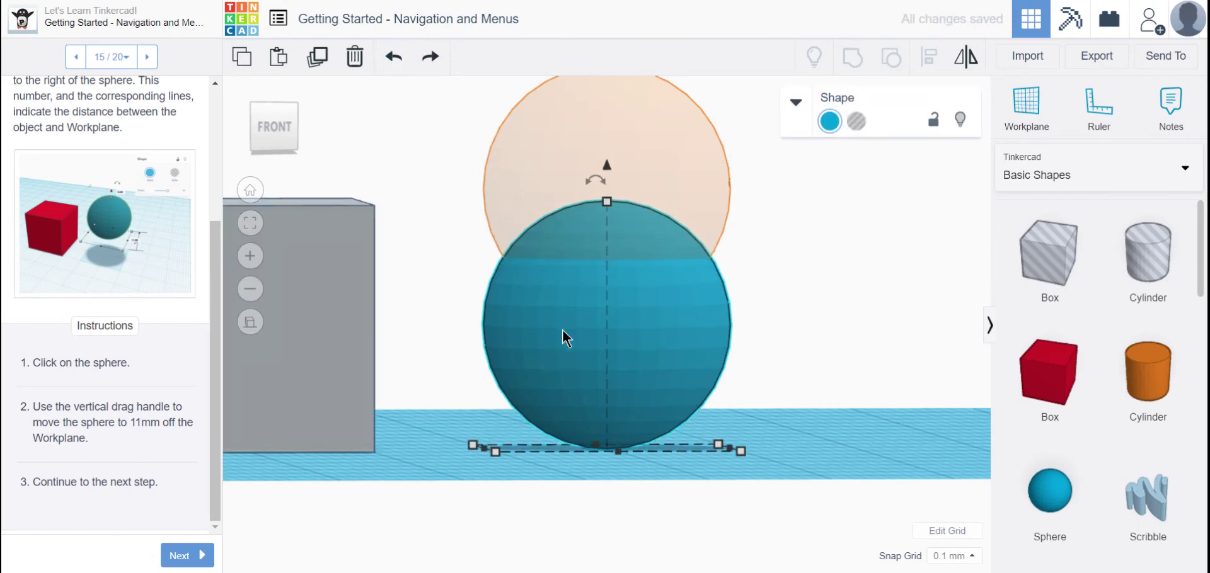
- Set the sphere's height to 11.0 mm again, then deselect and view it floating beside the box
left_click(607, 164)
left_click(607, 169)
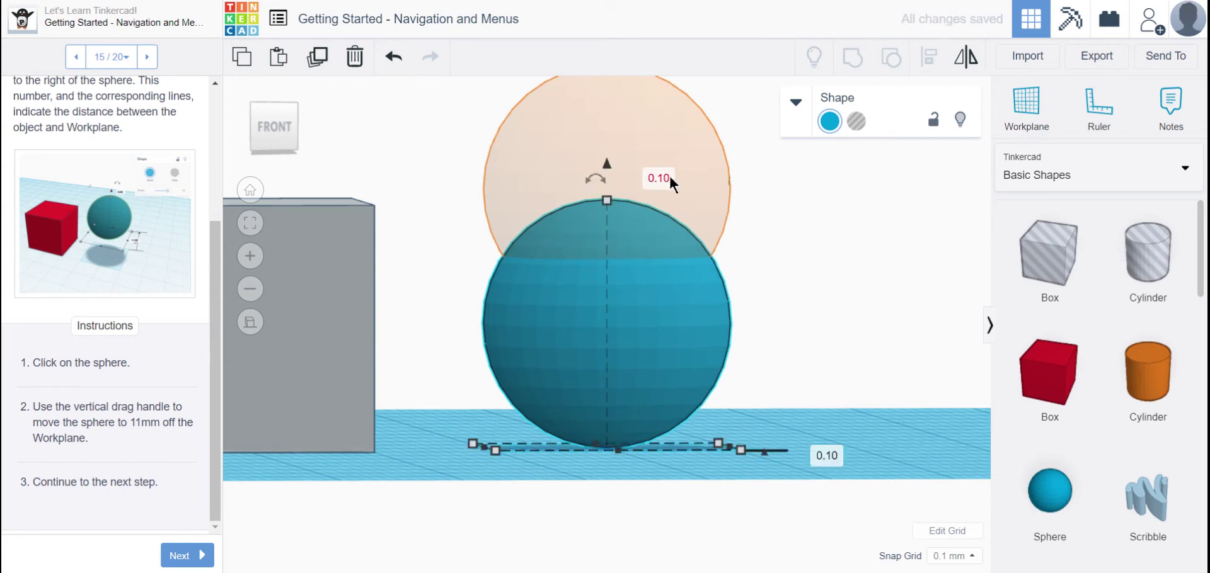
left_click(655, 177)
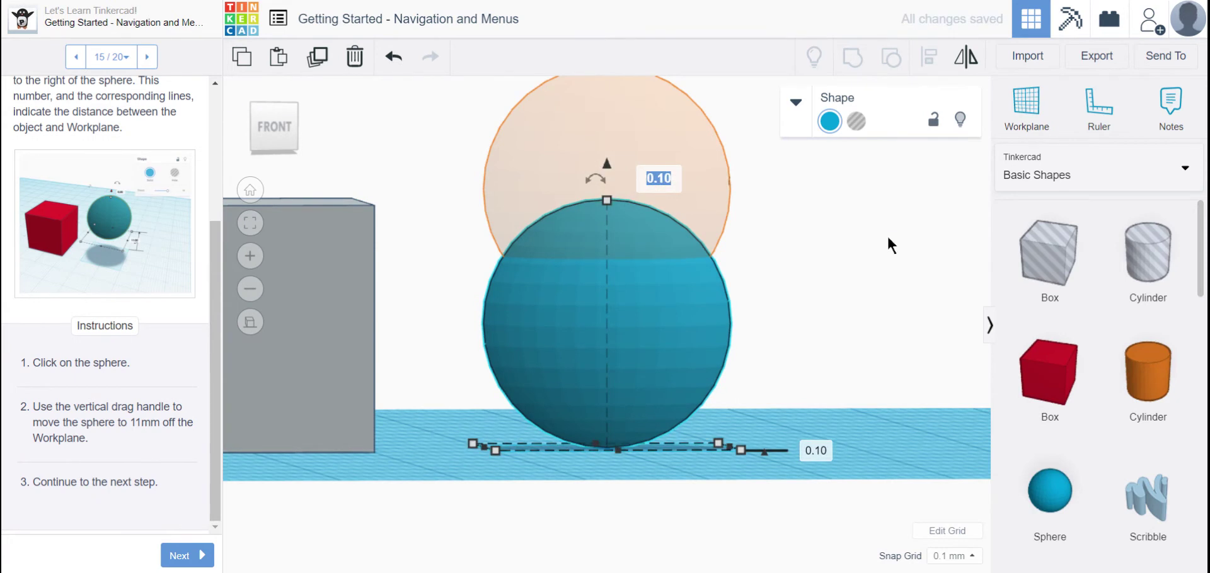
type("11.0")
key("Return")
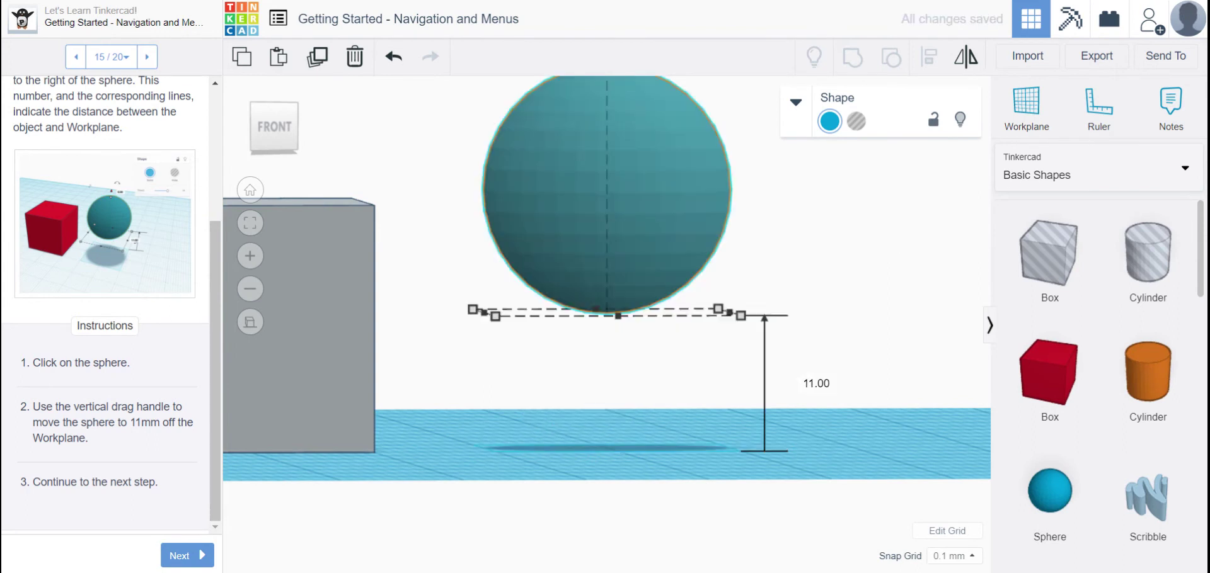
left_click(819, 274)
scroll(815, 254, "down", 3)
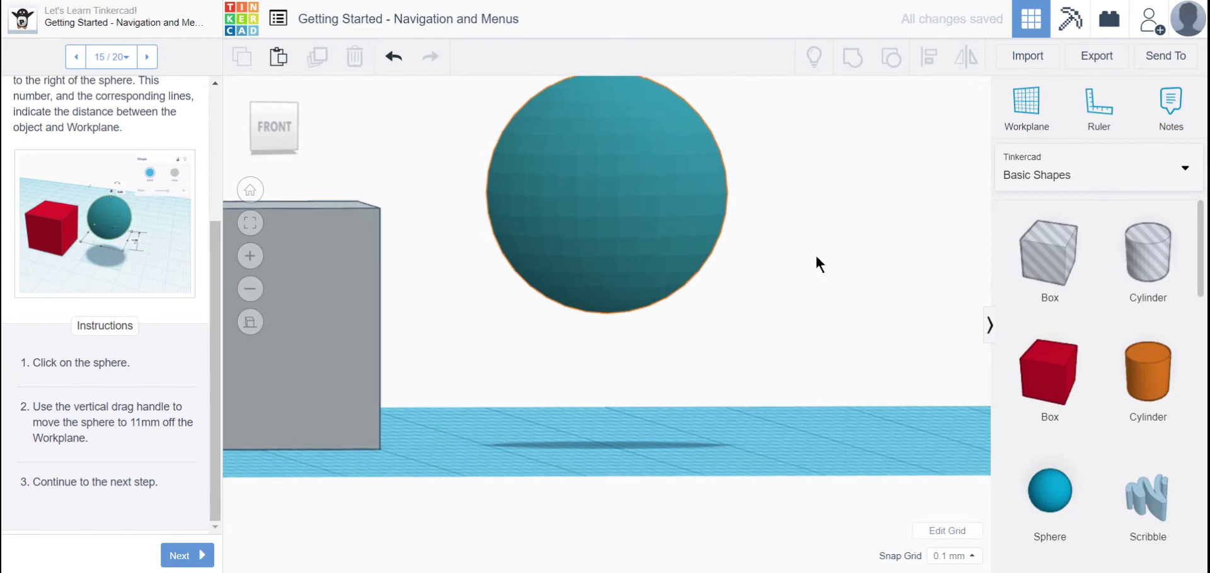
right_click_drag(860, 255, 870, 292)
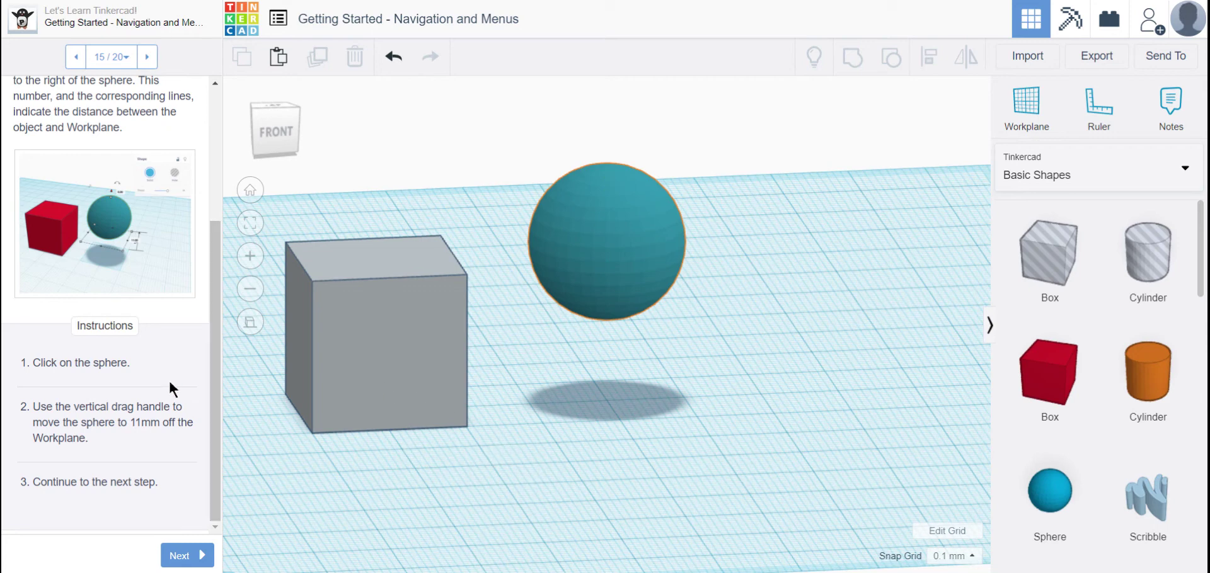
- Advance the lesson to step 16/20, Translating Objects Along the X and Y Axes
left_click(183, 556)
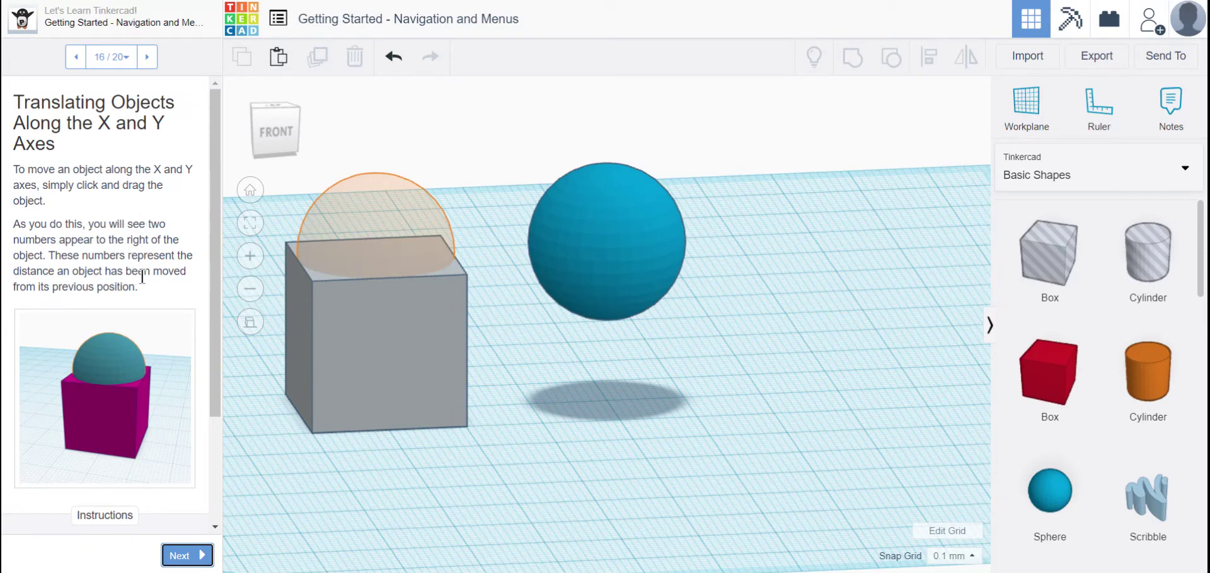
scroll(143, 277, "down", 1)
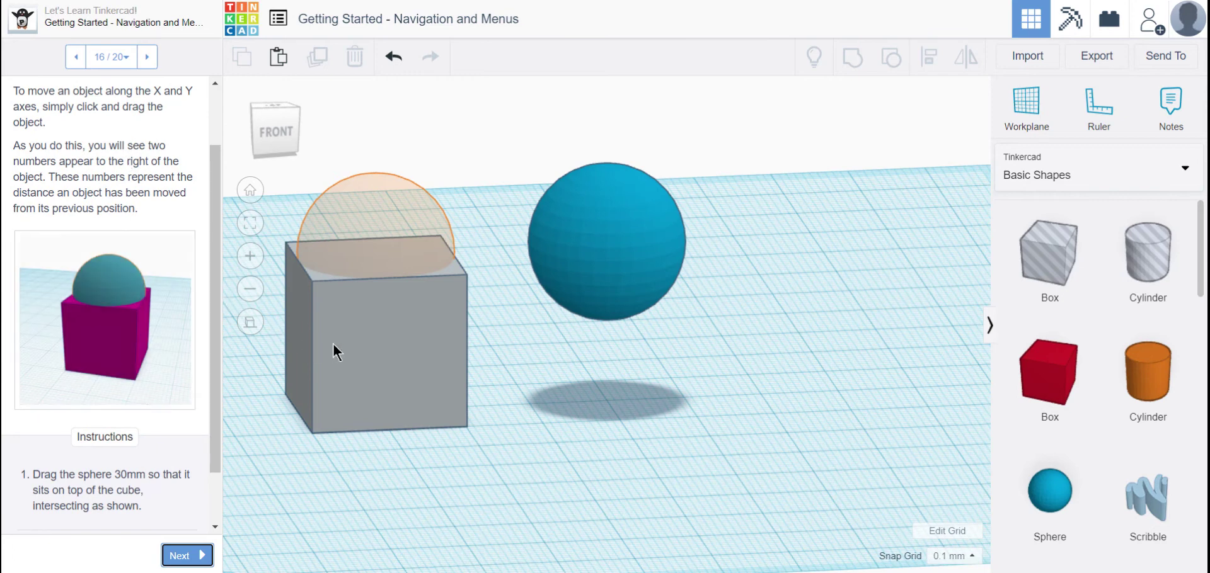
left_click_drag(332, 343, 466, 361)
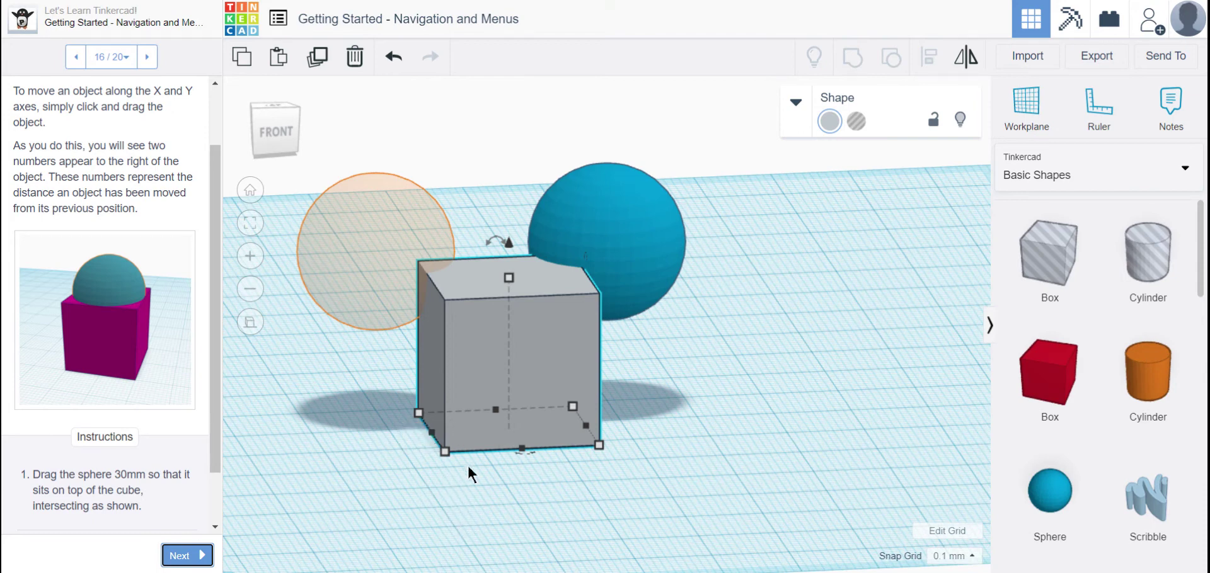
left_click_drag(484, 395, 421, 391)
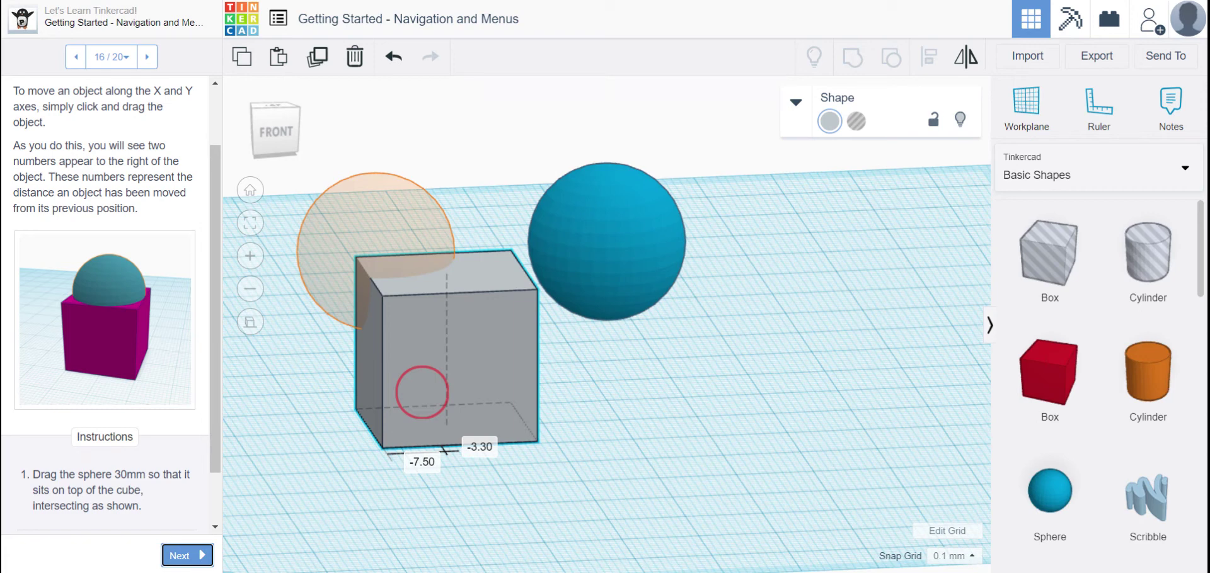
left_click_drag(422, 392, 620, 498)
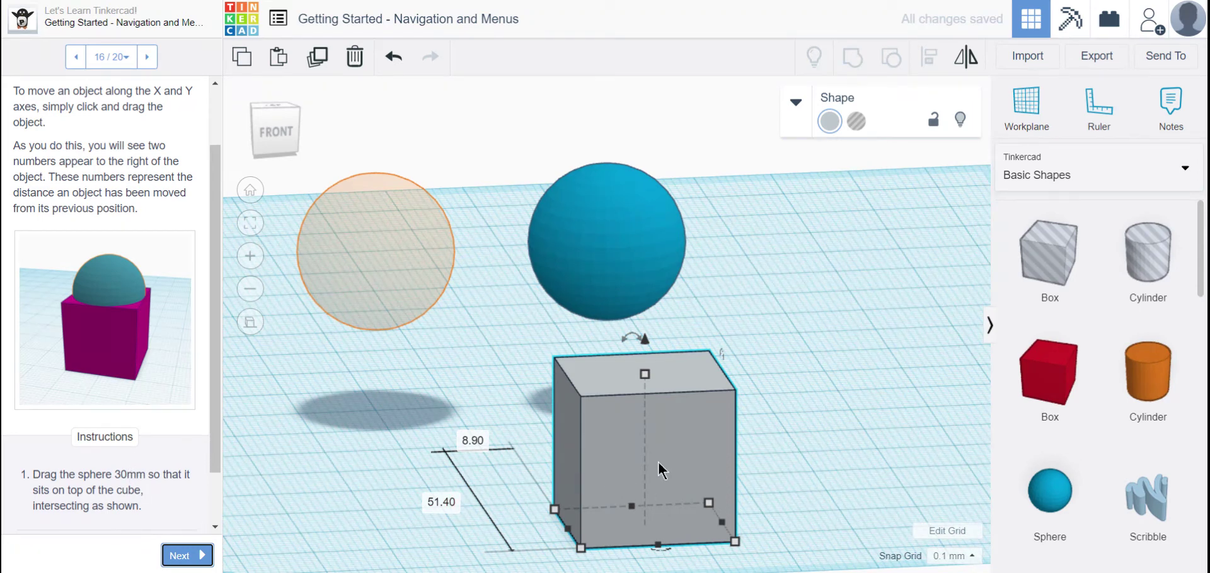
left_click_drag(658, 460, 392, 354)
left_click(605, 491)
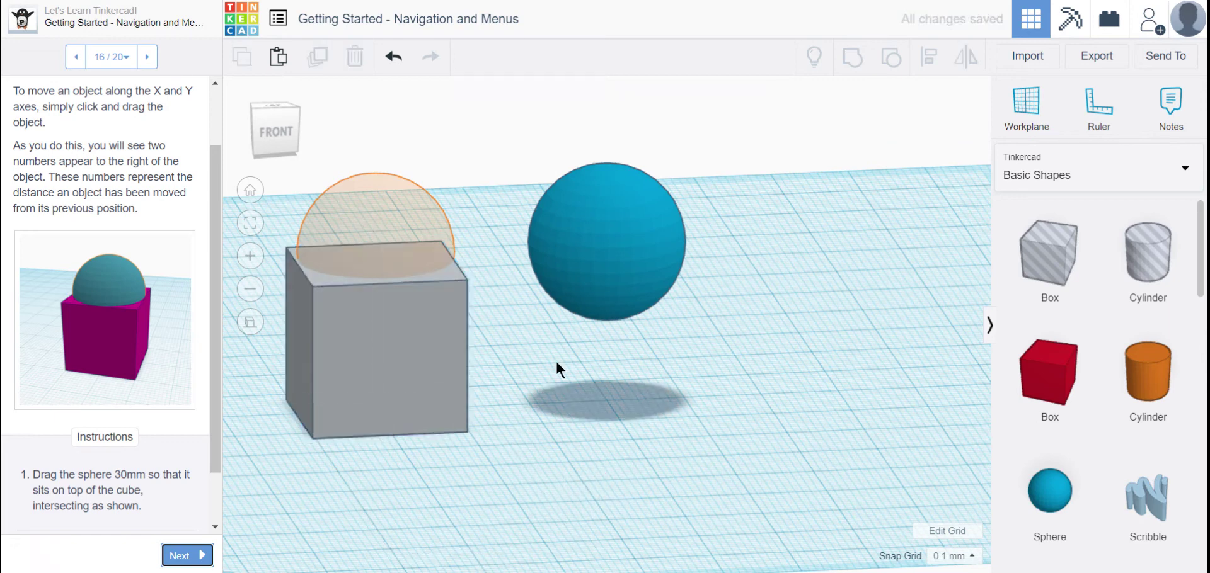
- Slide the grey box left under the sphere, leaving it half-sunk into the top, and check from behind
left_click_drag(624, 239, 387, 244)
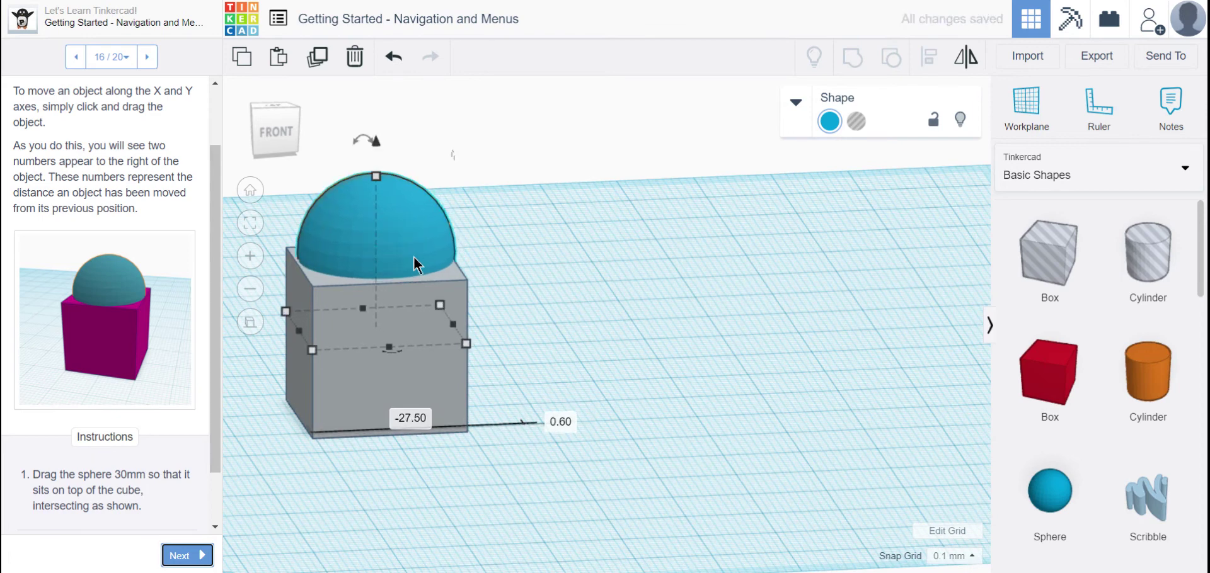
right_click_drag(515, 270, 699, 340)
left_click(626, 254)
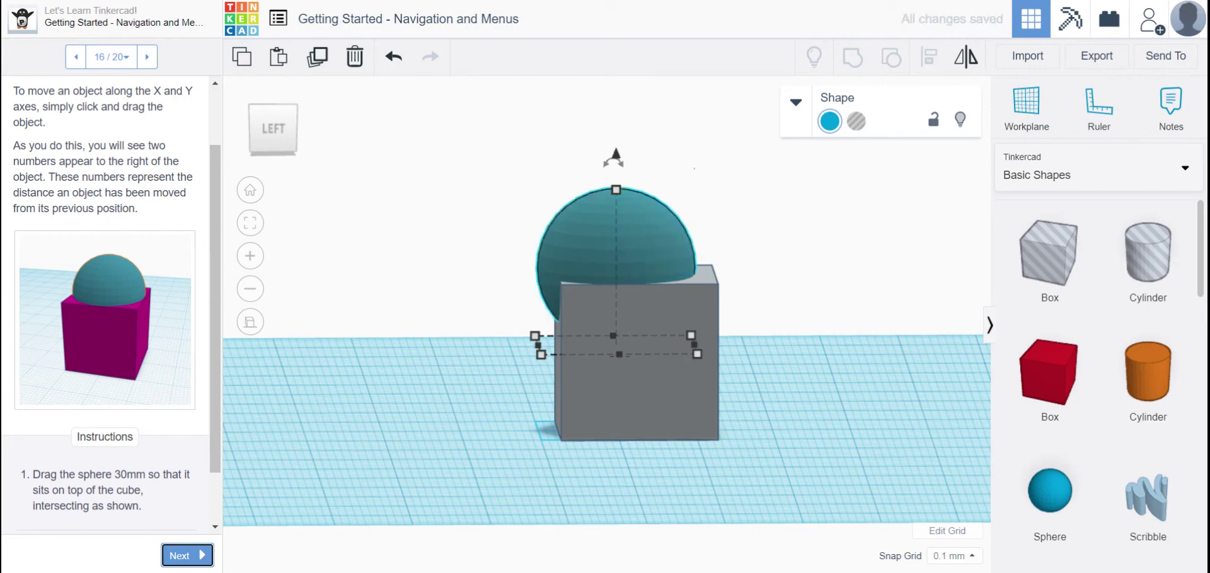
left_click(670, 388)
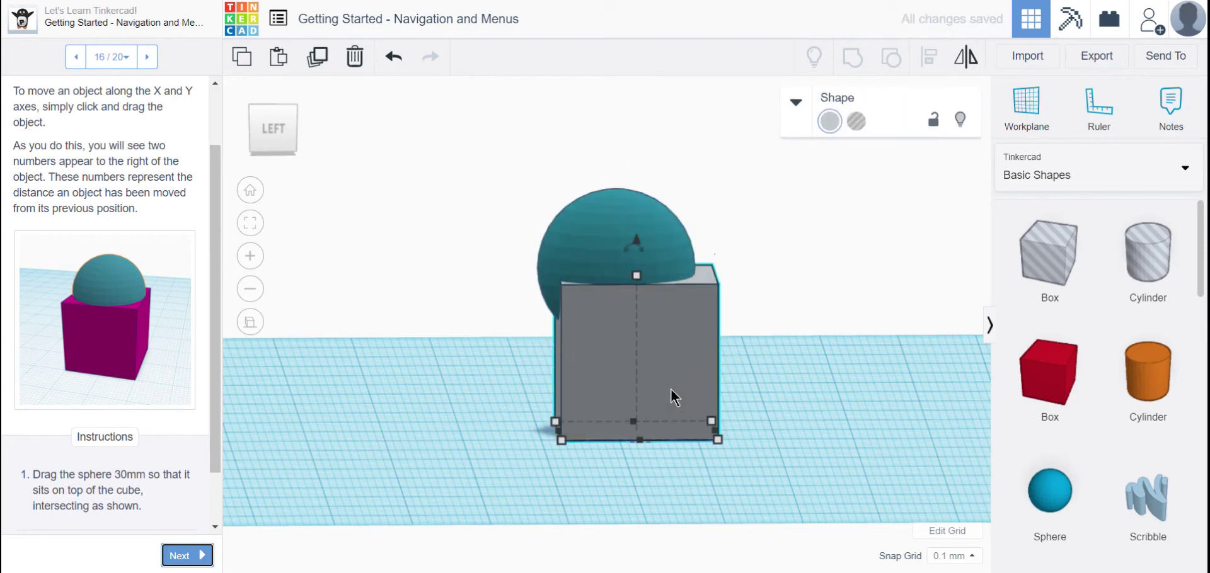
left_click_drag(670, 387, 652, 388)
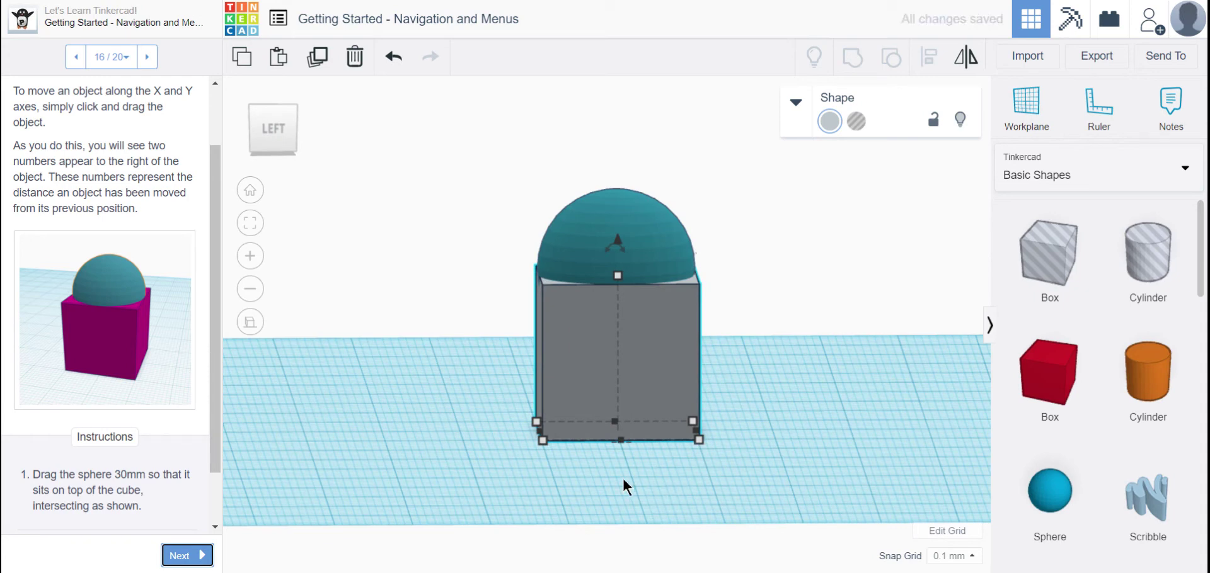
right_click_drag(623, 480, 872, 480)
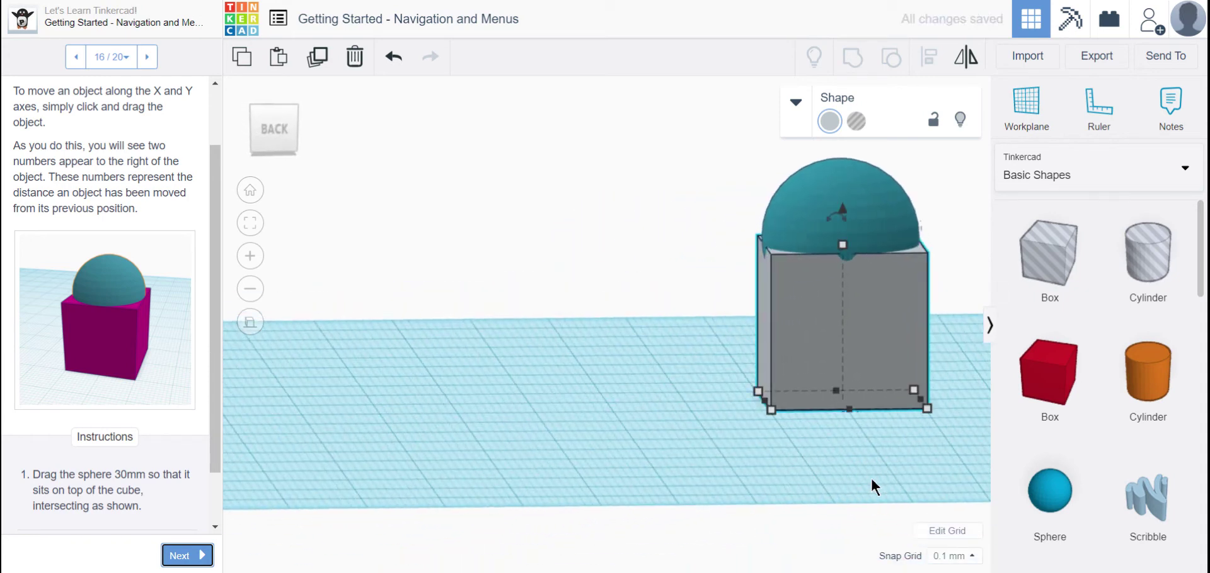
right_click_drag(751, 485, 485, 480)
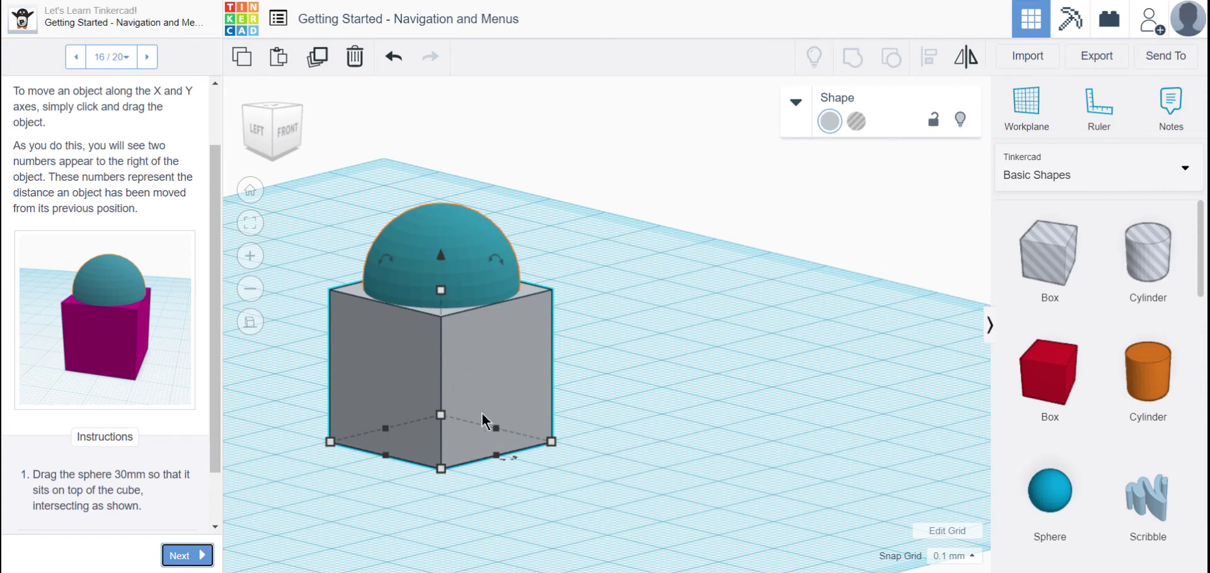
left_click(465, 275, "shift")
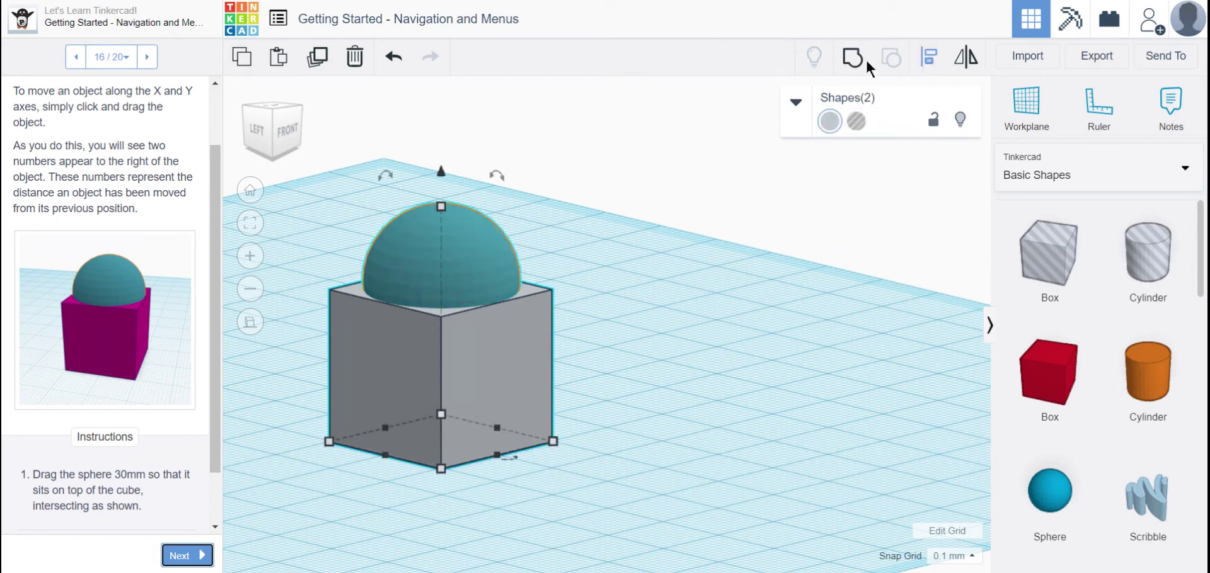
left_click(930, 63)
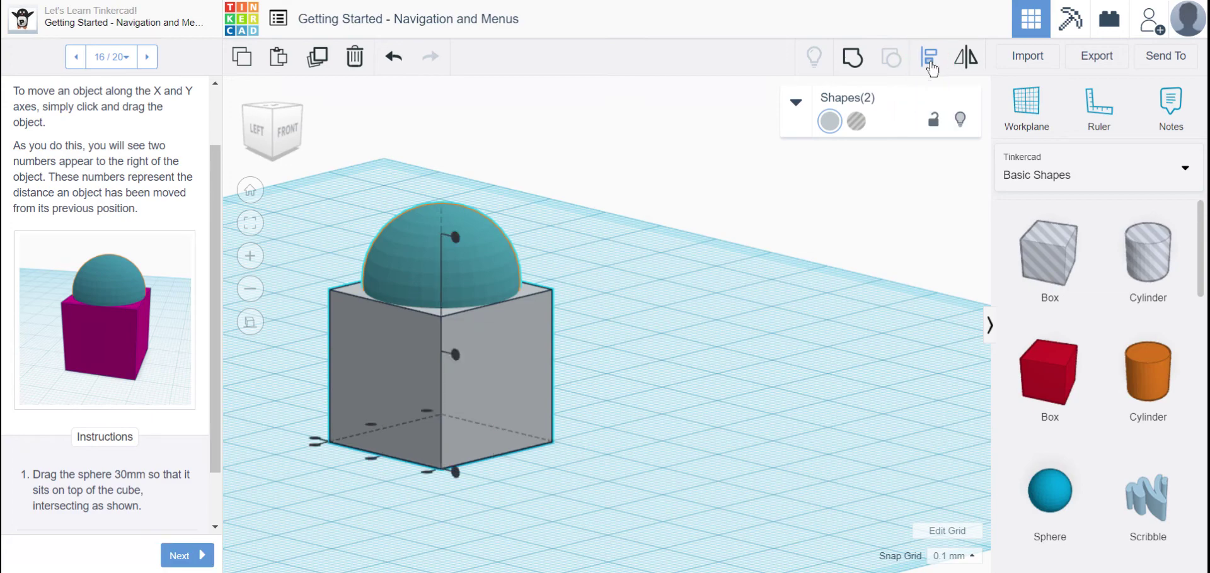
right_click_drag(621, 486, 725, 403)
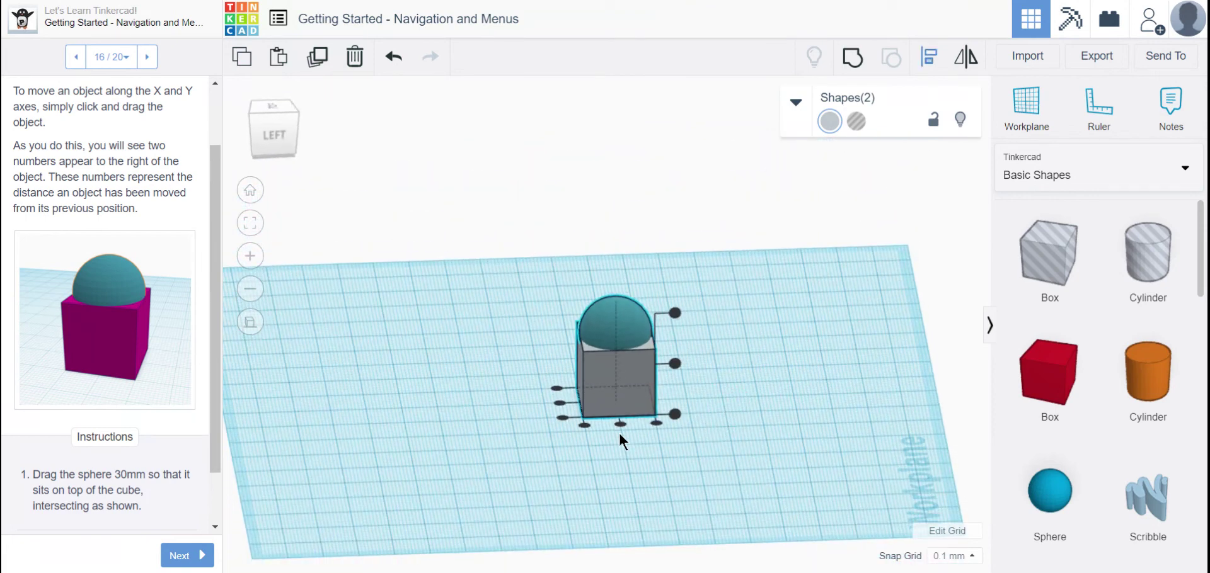
left_click(672, 363)
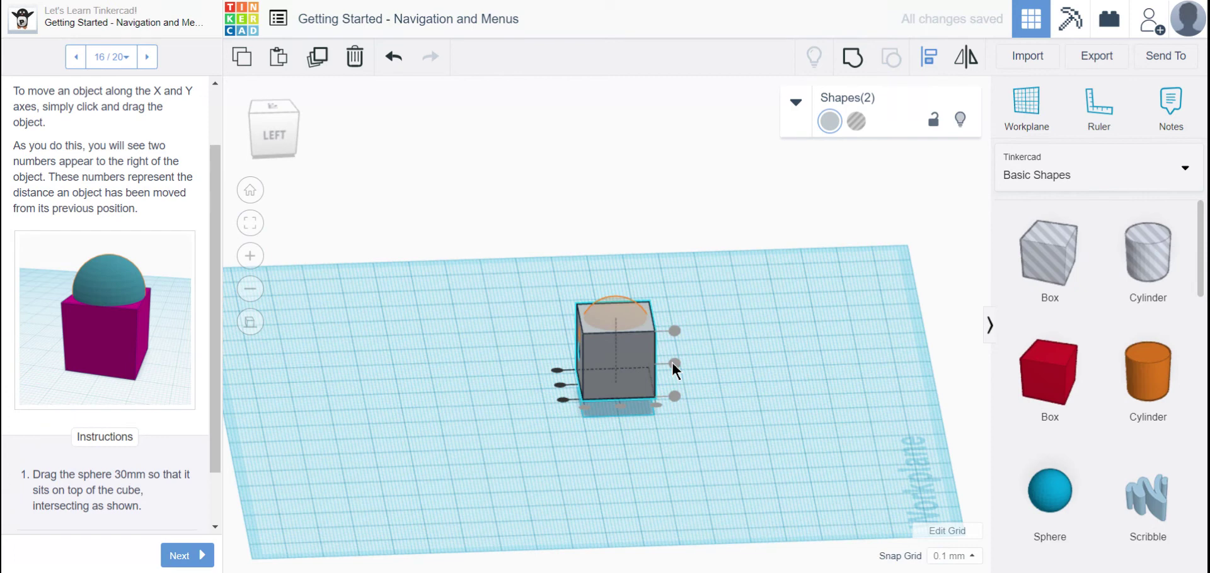
left_click(393, 58)
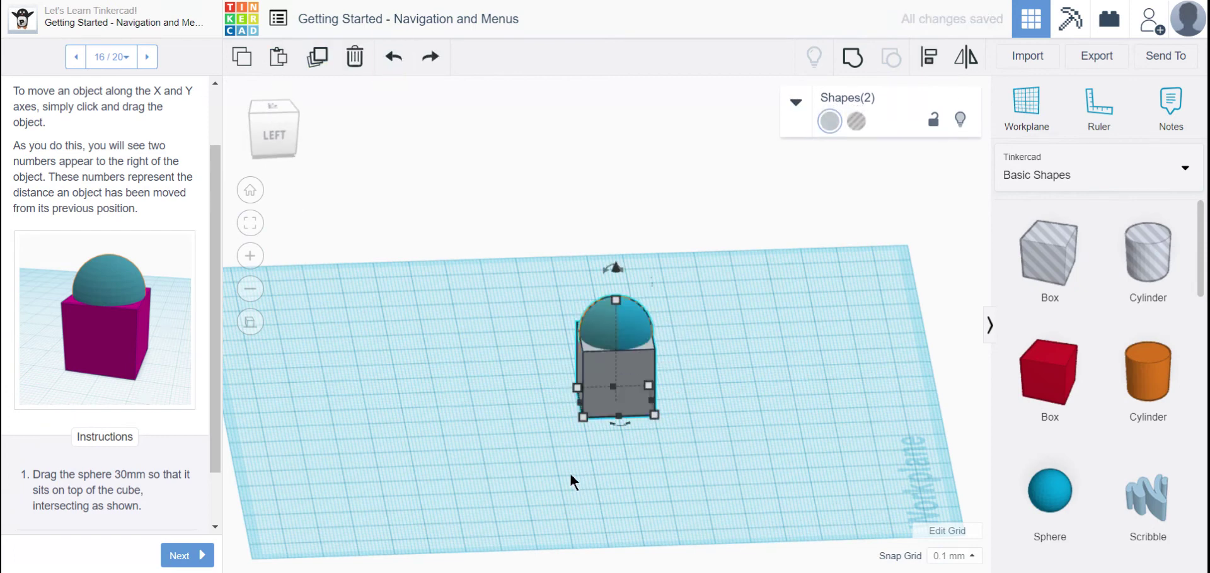
left_click(572, 440)
- Move the cube aside, then align cube and sphere on one axis with the bottom-centre handle
left_click_drag(602, 381, 350, 376)
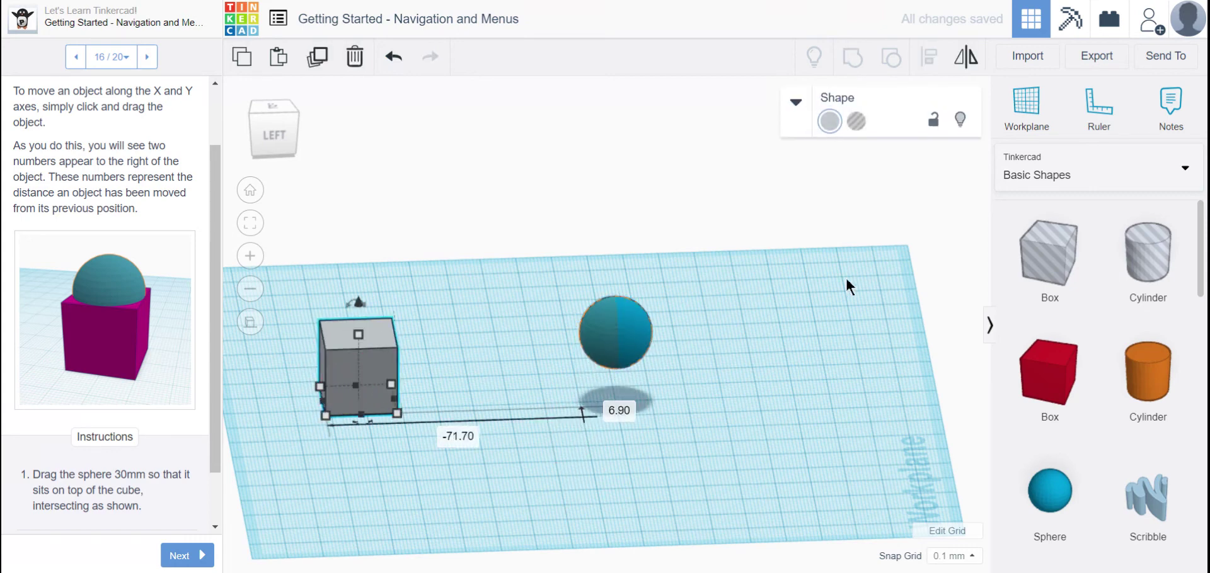
left_click(813, 366)
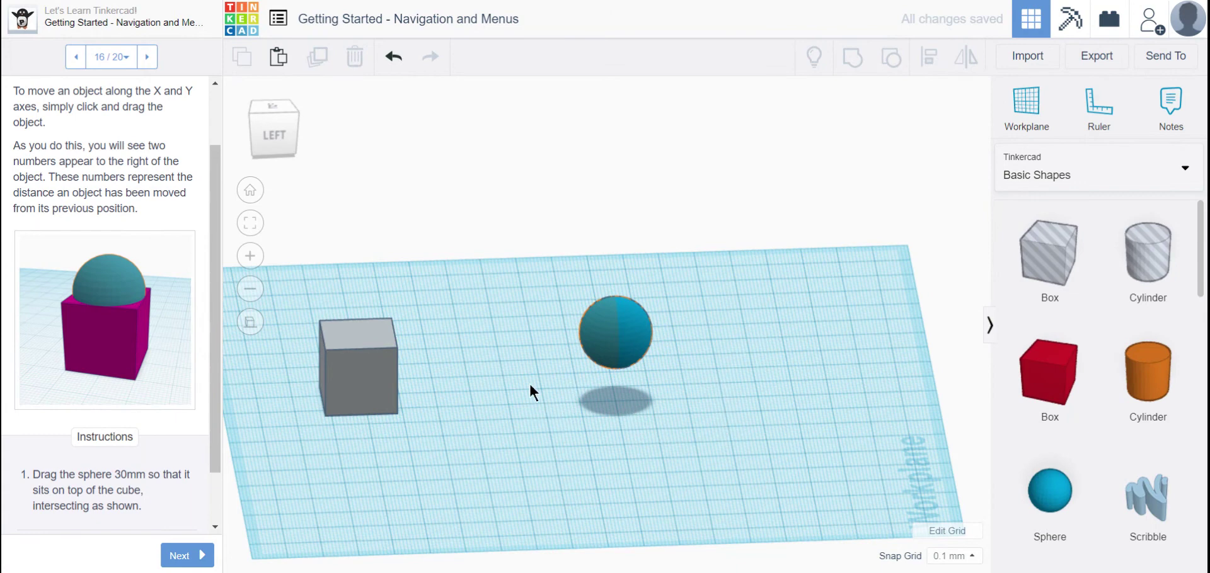
left_click(379, 376)
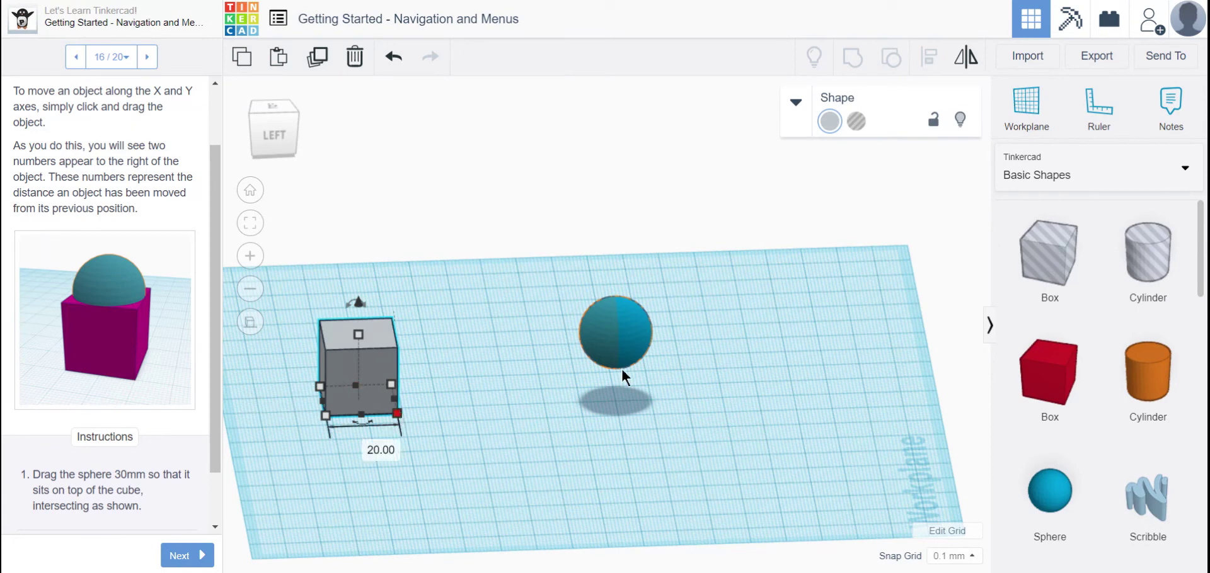
left_click(618, 344, "shift")
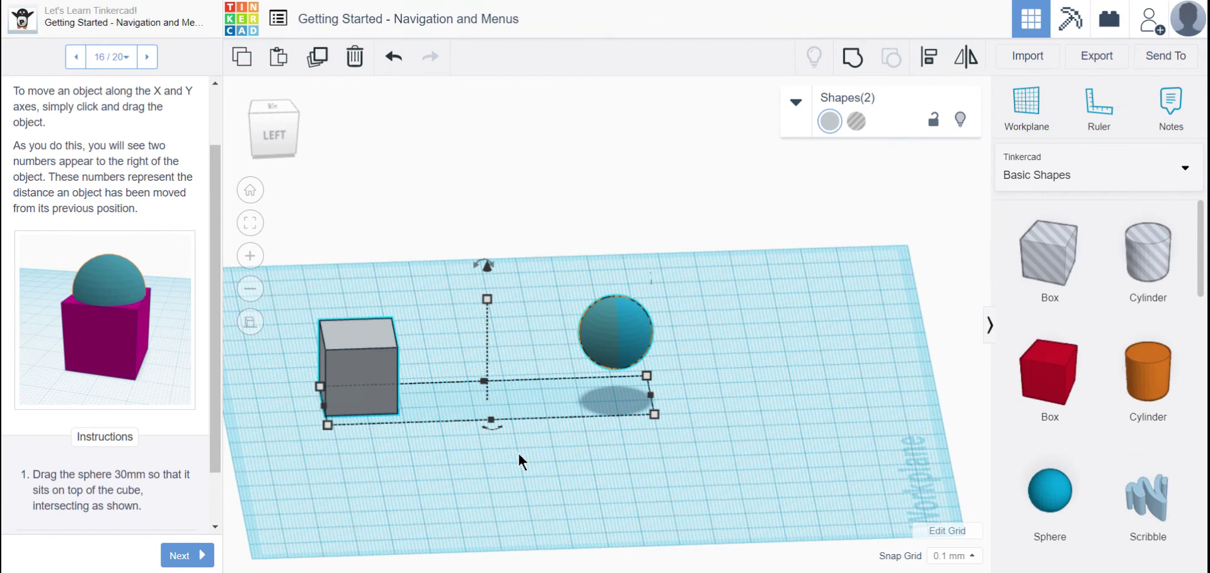
left_click(936, 60)
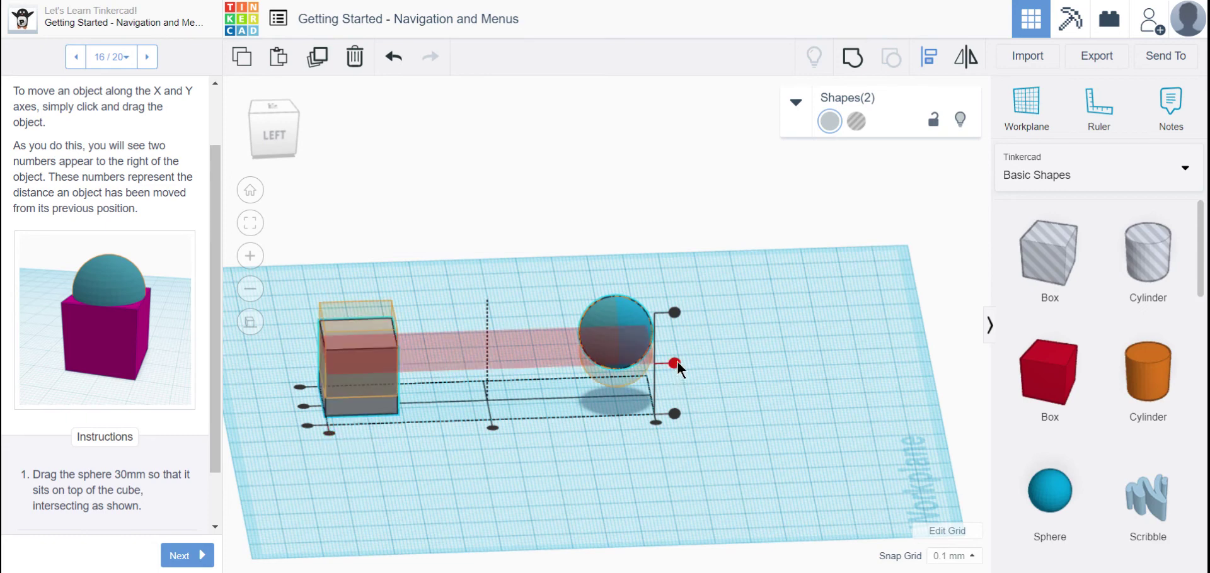
left_click(493, 428)
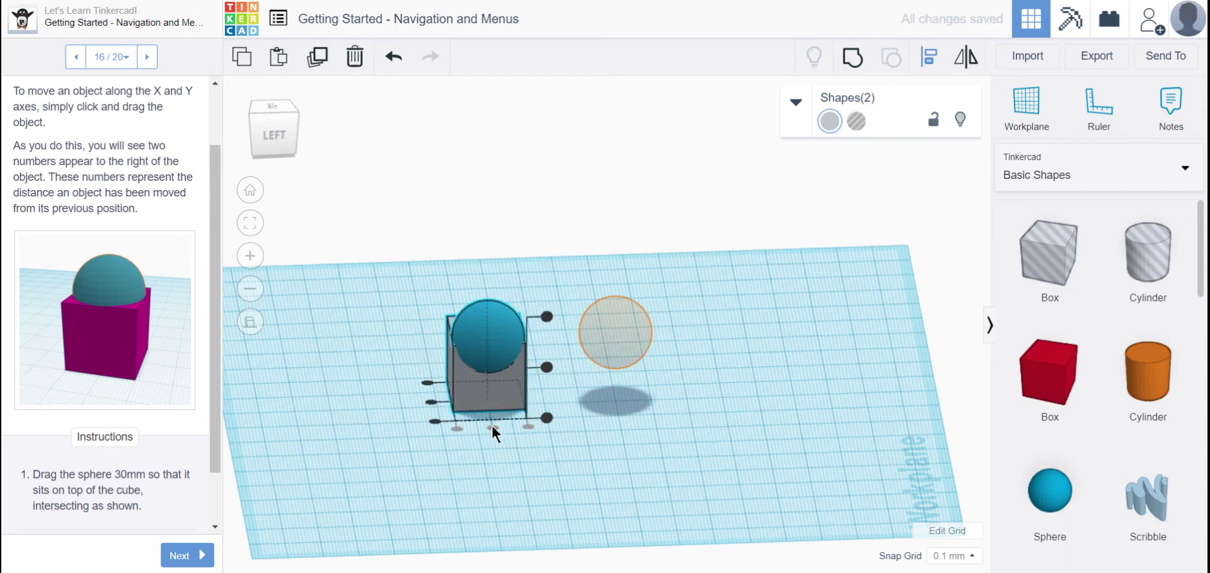
- Orbit to an angled overhead view and try Align with only the cube selected
right_click_drag(491, 454, 713, 463)
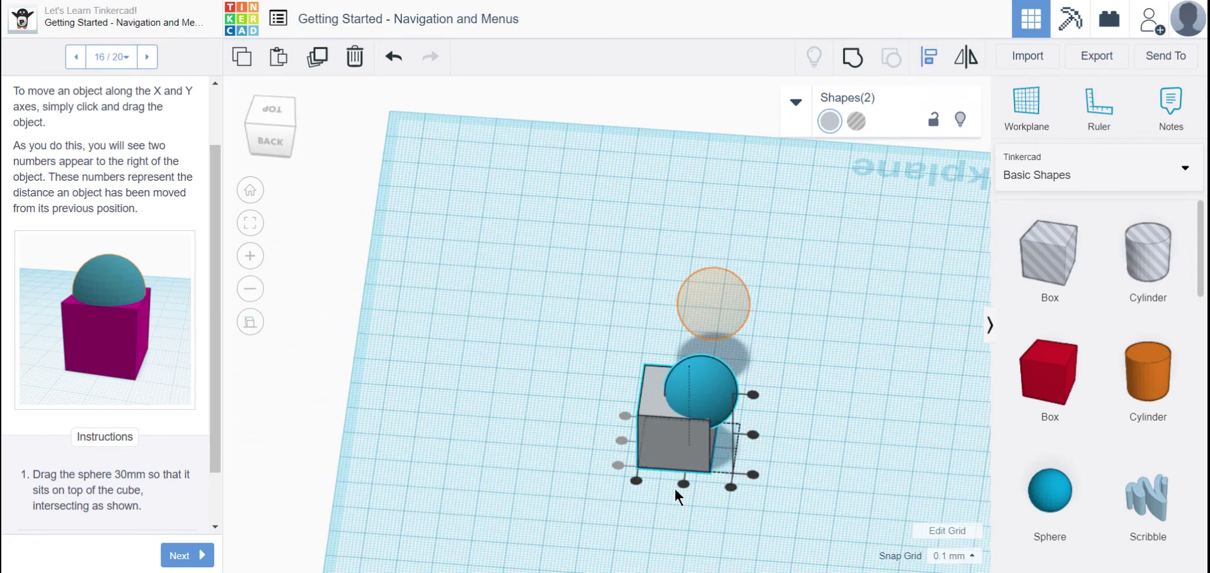
right_click_drag(662, 516, 806, 503)
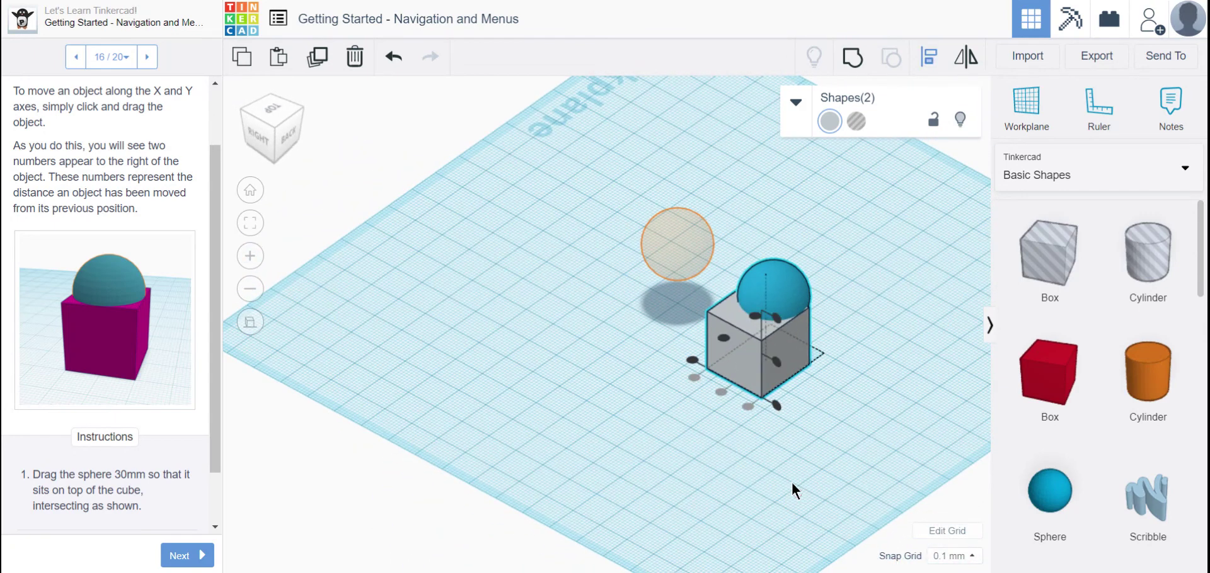
left_click(719, 390)
left_click(739, 361)
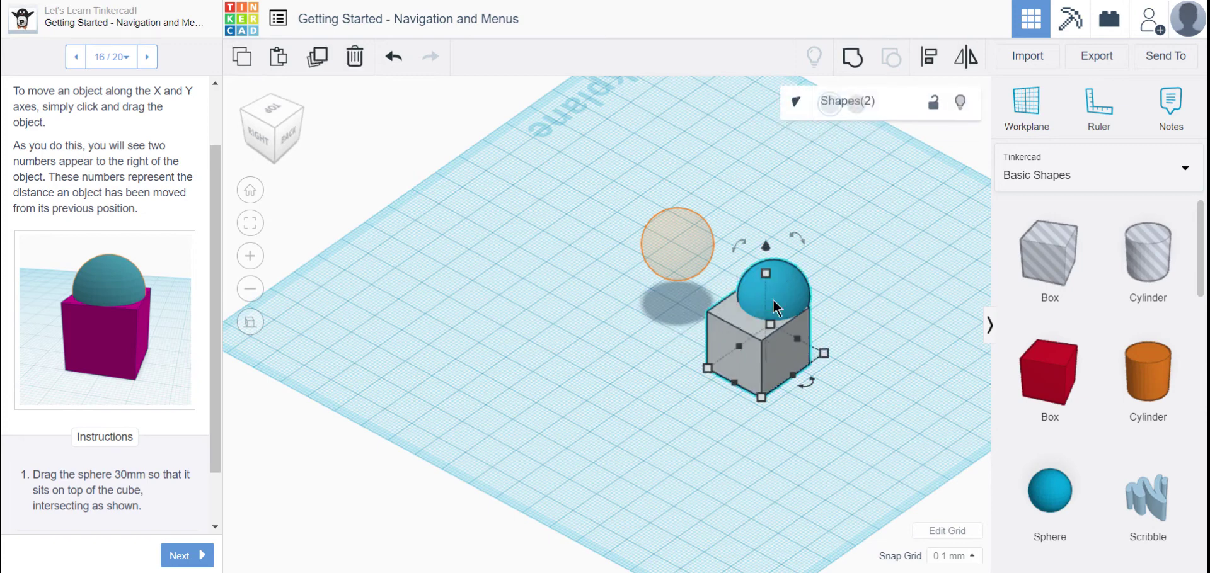
left_click(938, 63)
- Select cube and sphere together and centre the sphere on the box along the second axis
left_click(724, 397)
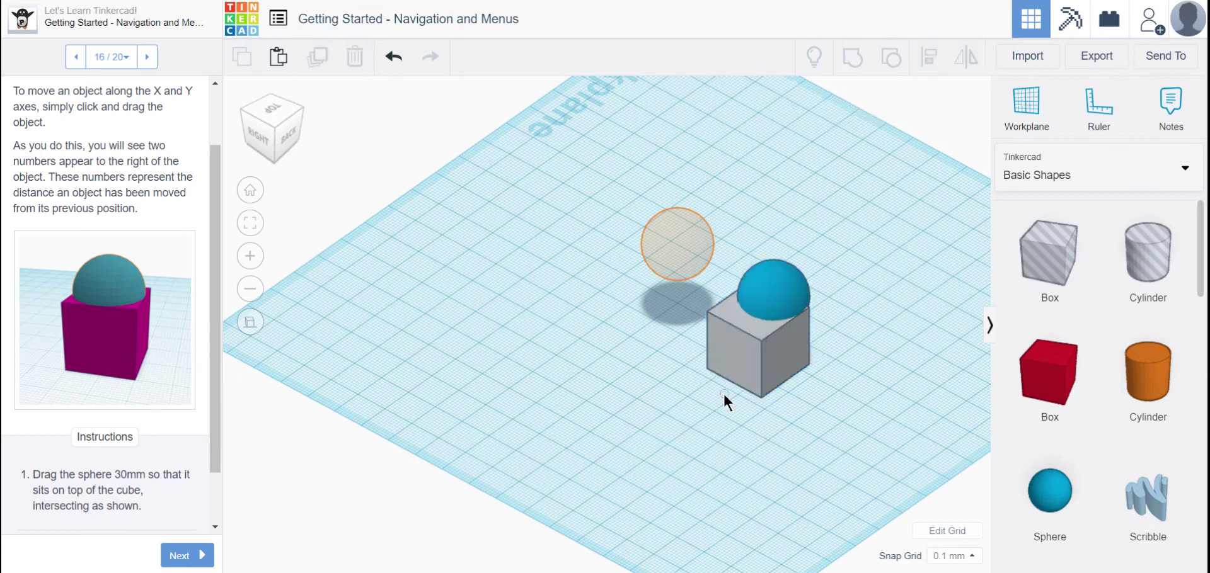
left_click(756, 324)
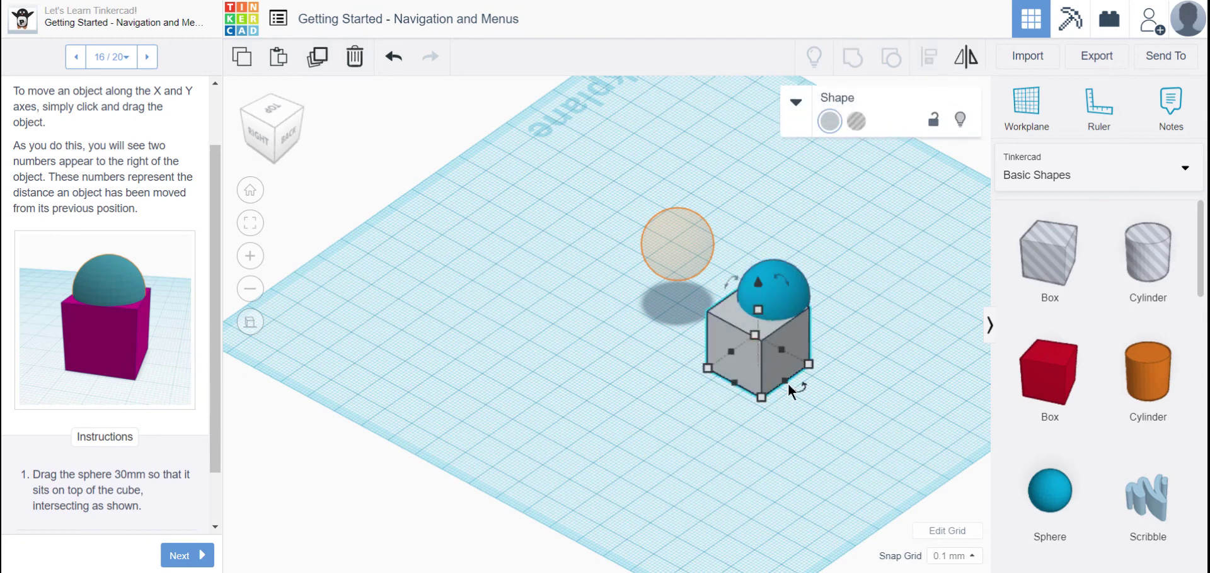
left_click(772, 285, "shift")
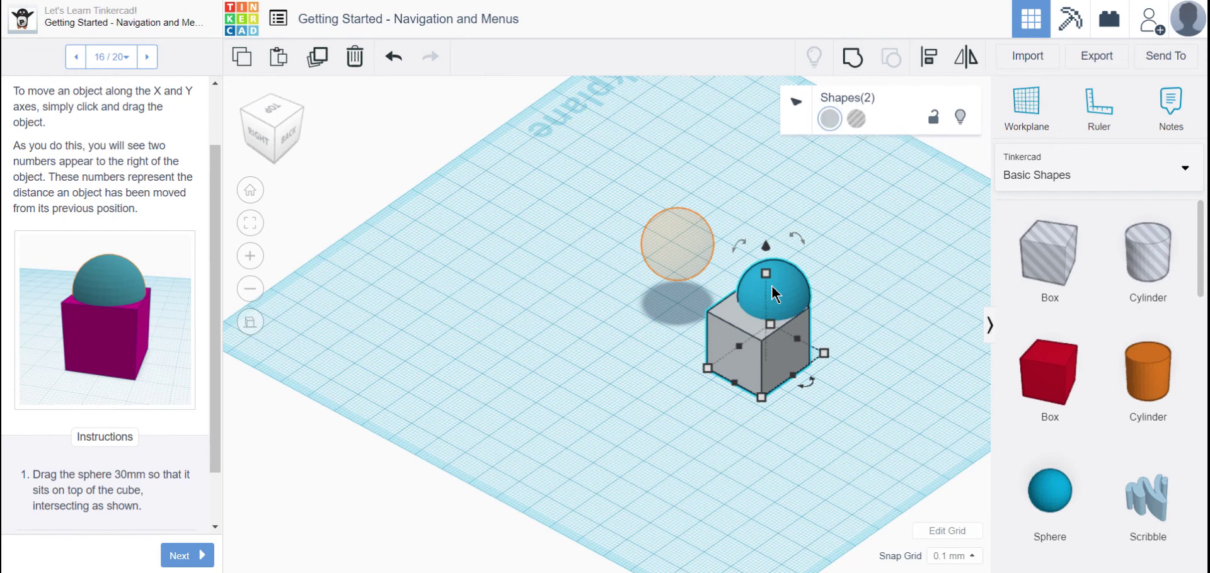
left_click(929, 57)
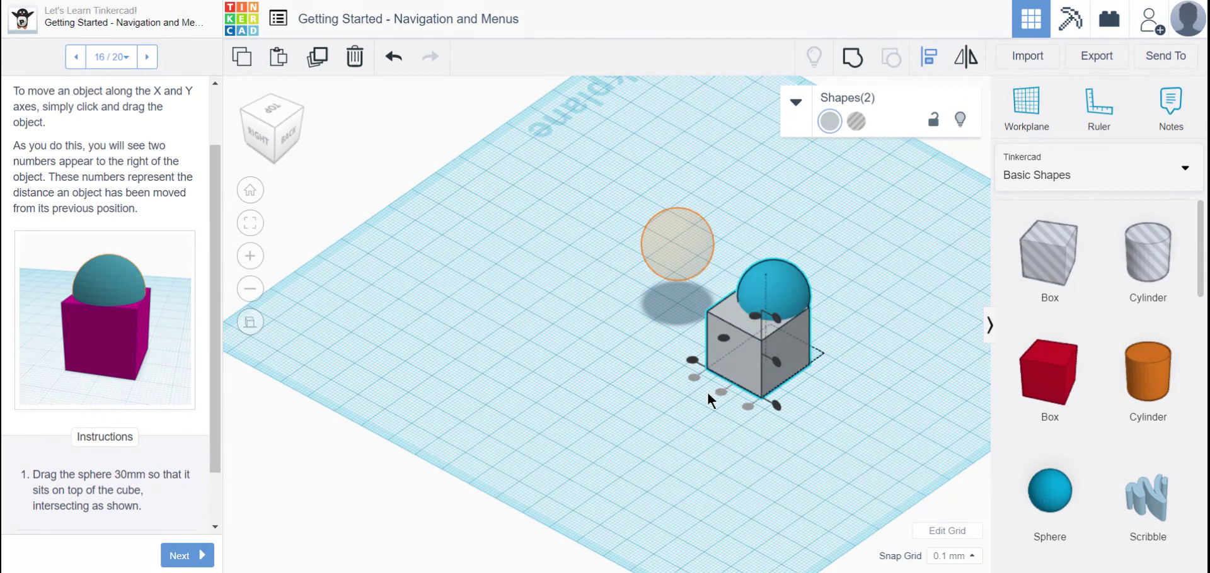
left_click(695, 377)
right_click_drag(694, 377, 643, 373)
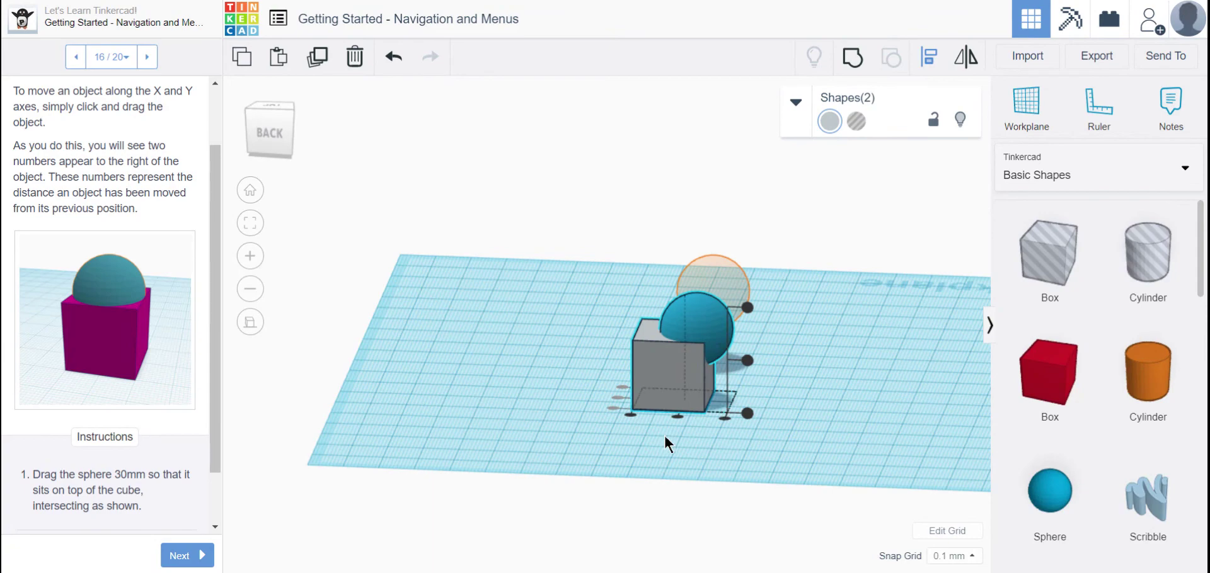
left_click(677, 415)
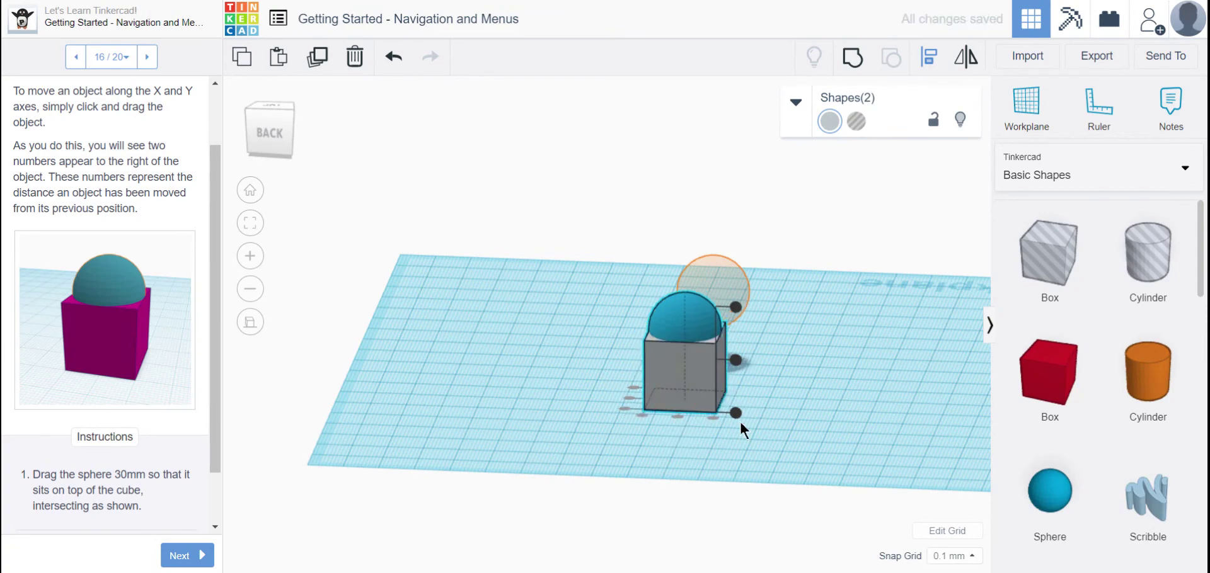
right_click_drag(742, 441, 1087, 572)
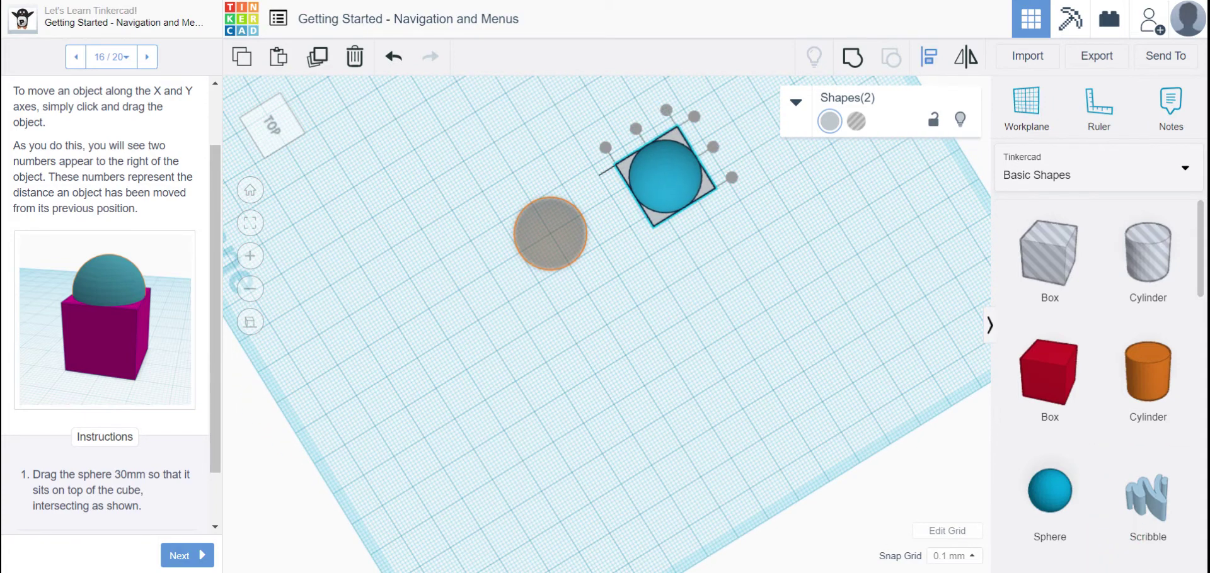
left_click(776, 364)
right_click_drag(782, 380, 574, 361)
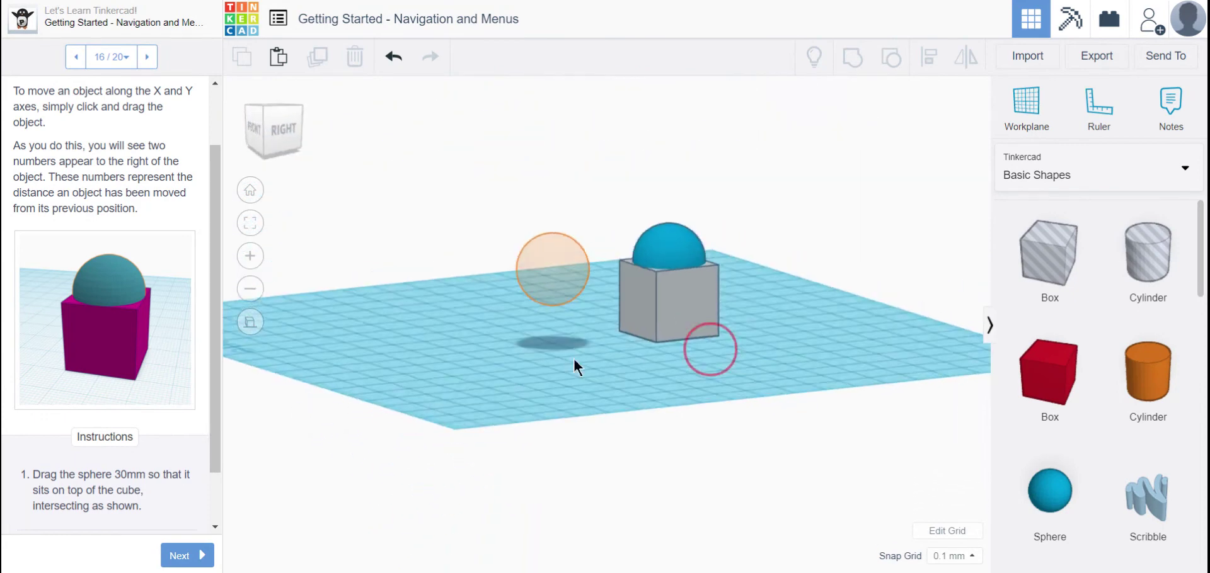
- Advance the lesson to step 17, The Hole Property, and scroll through its instructions
left_click(183, 556)
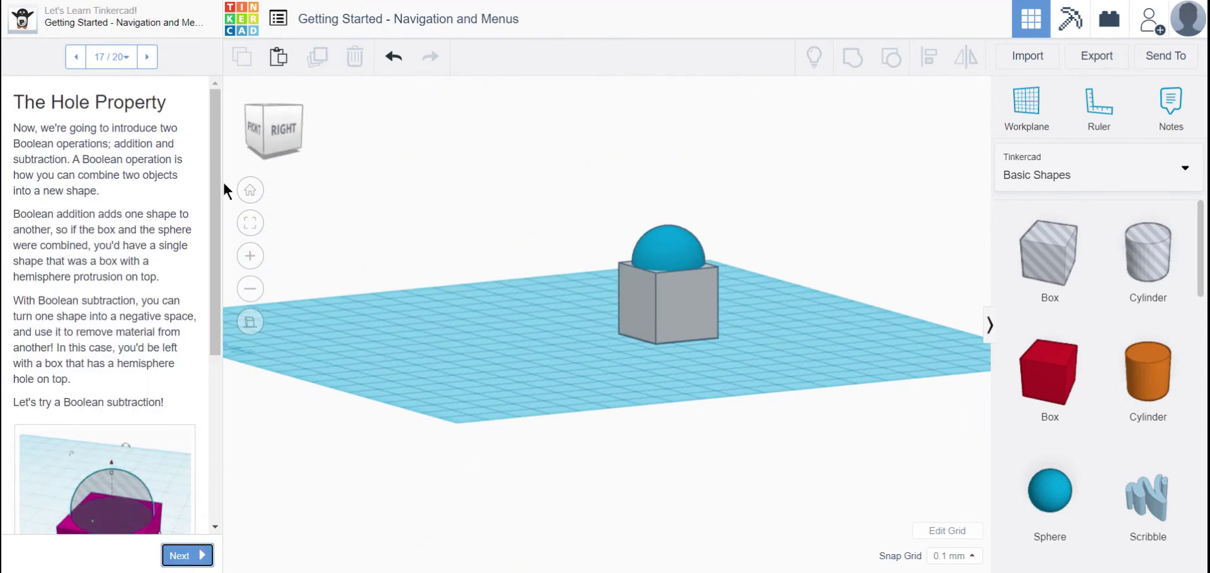
left_click_drag(212, 187, 208, 332)
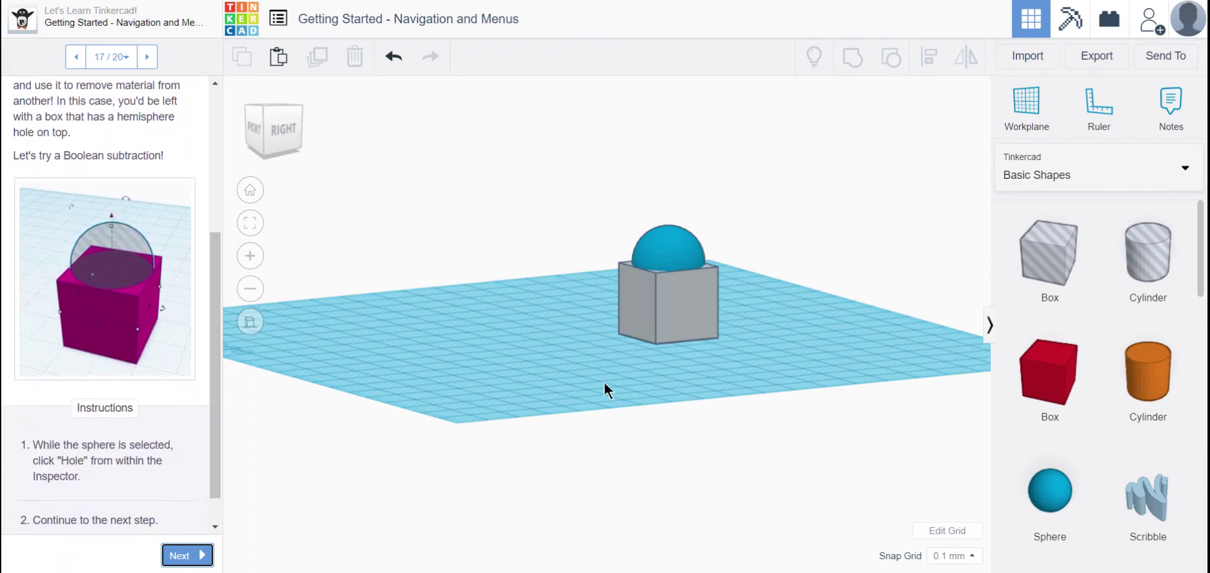
left_click_drag(220, 441, 221, 479)
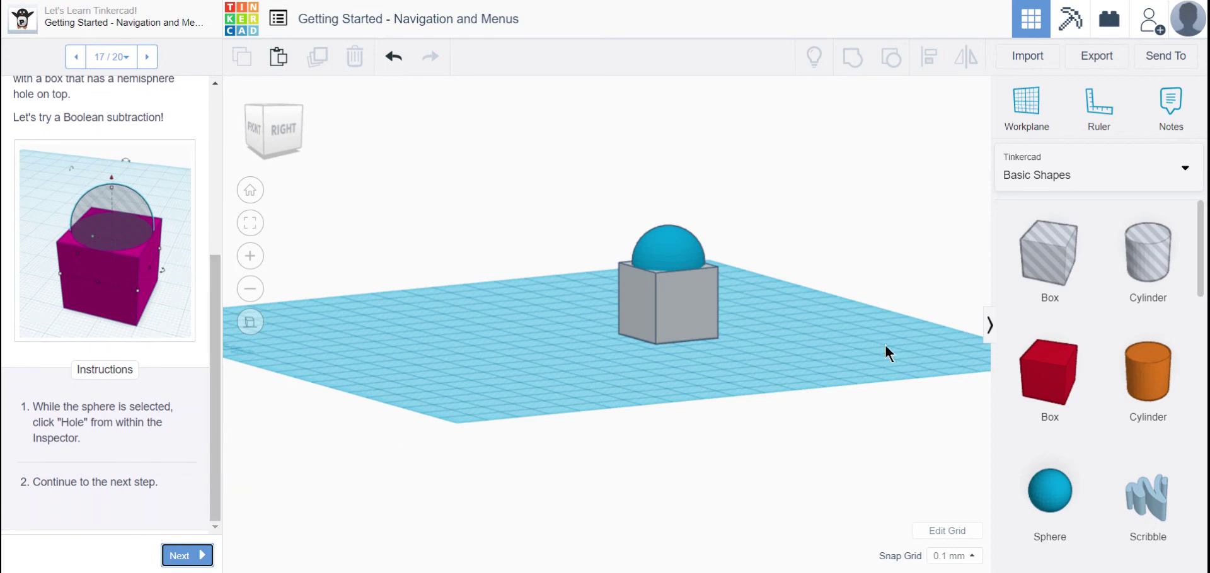
- Tilt the view down and marquee-select both the grey box and the sphere
left_click(833, 364)
right_click_drag(767, 329, 625, 245)
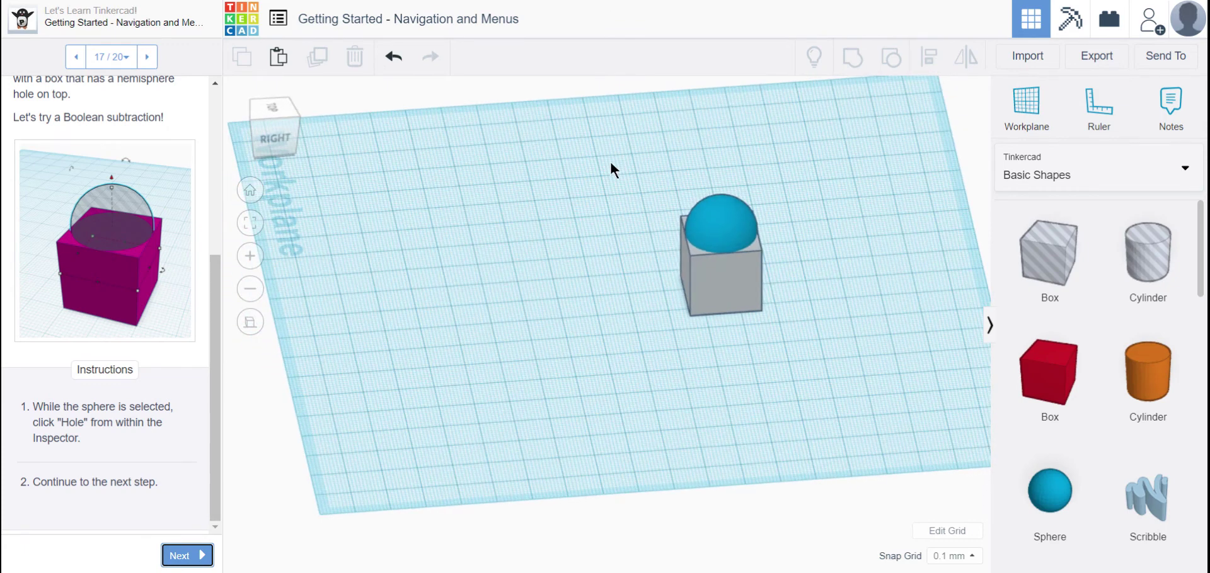
left_click_drag(620, 170, 780, 351)
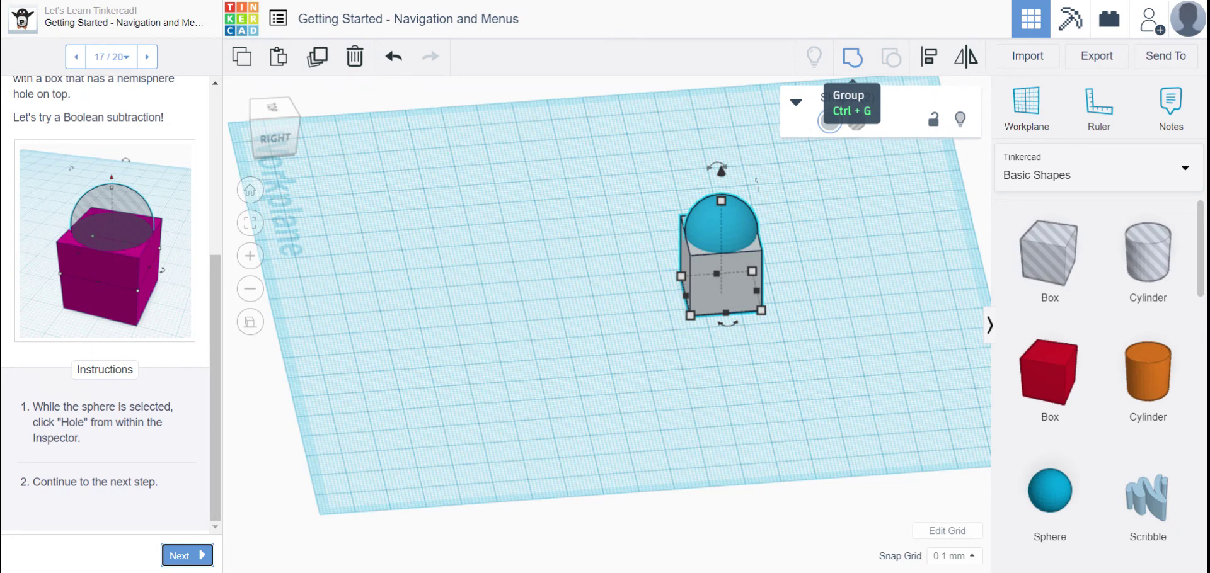
- Group the box and sphere and drag the grouped shape along the workplane
left_click(852, 59)
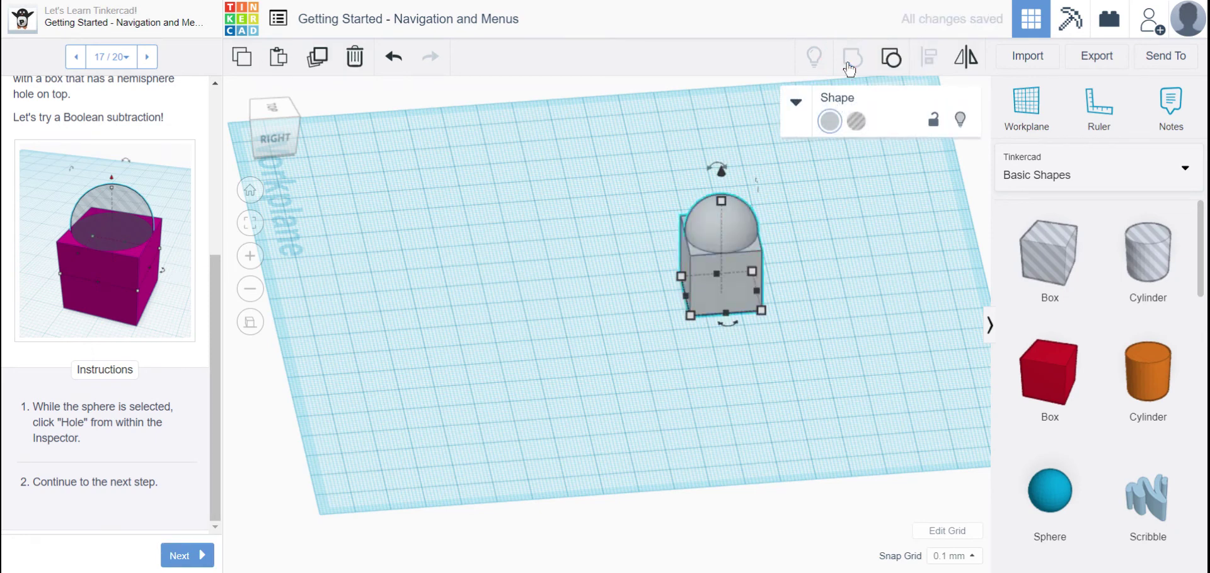
right_click_drag(780, 277, 794, 228)
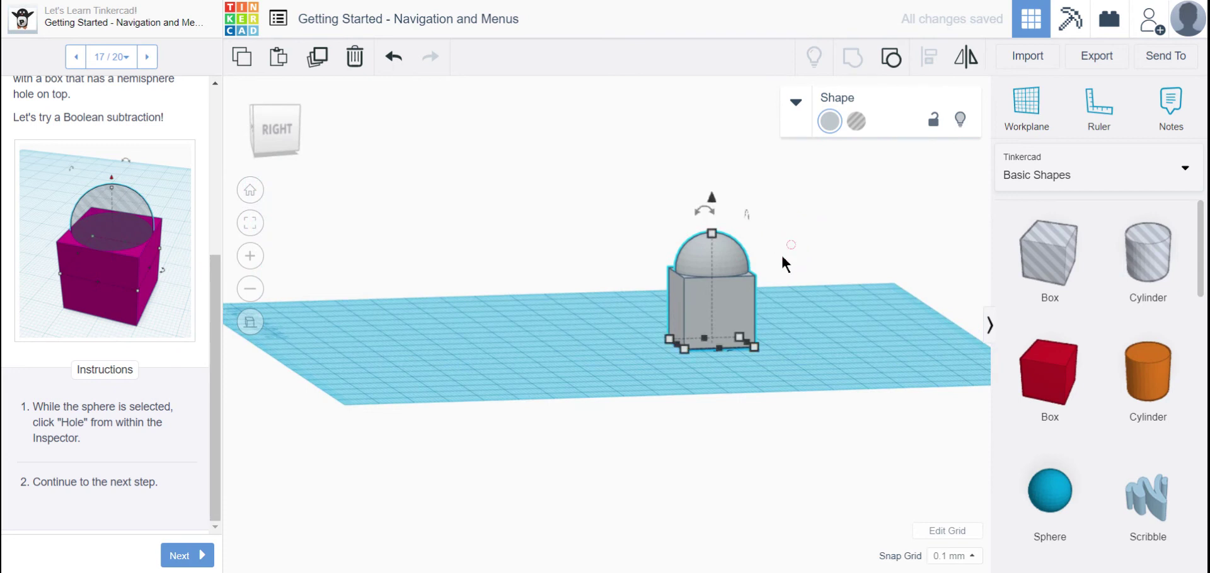
mouse_move(690, 265)
left_mouse_down()
mouse_move(606, 263)
mouse_move(776, 271)
mouse_move(643, 273)
mouse_move(680, 267)
left_mouse_up()
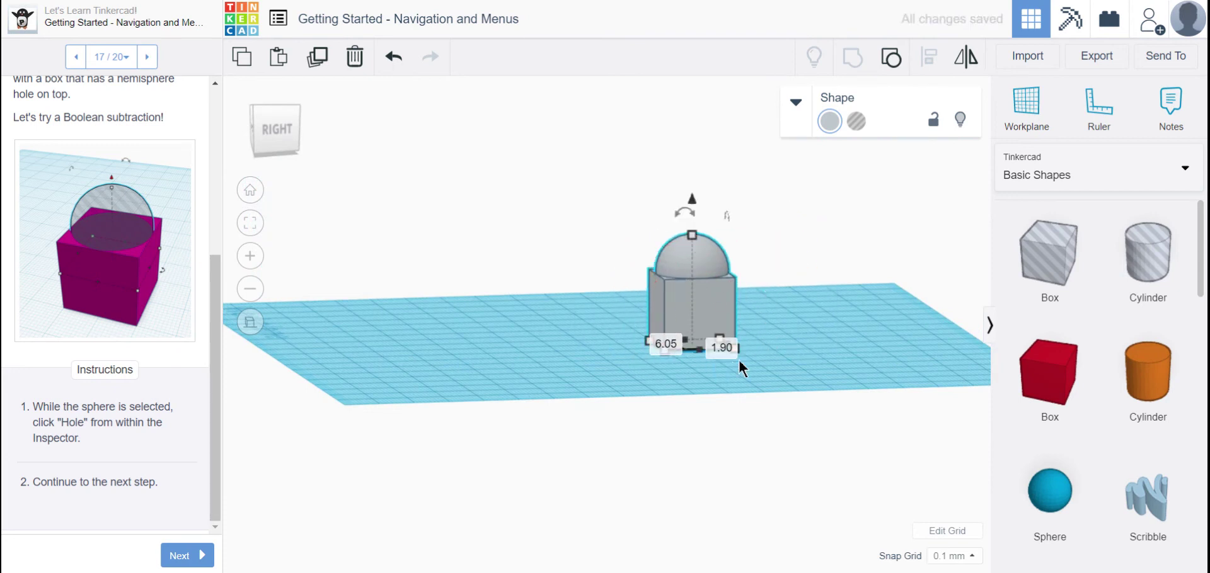
- Undo the move and the grouping, then select the sphere on its own
left_click(393, 60)
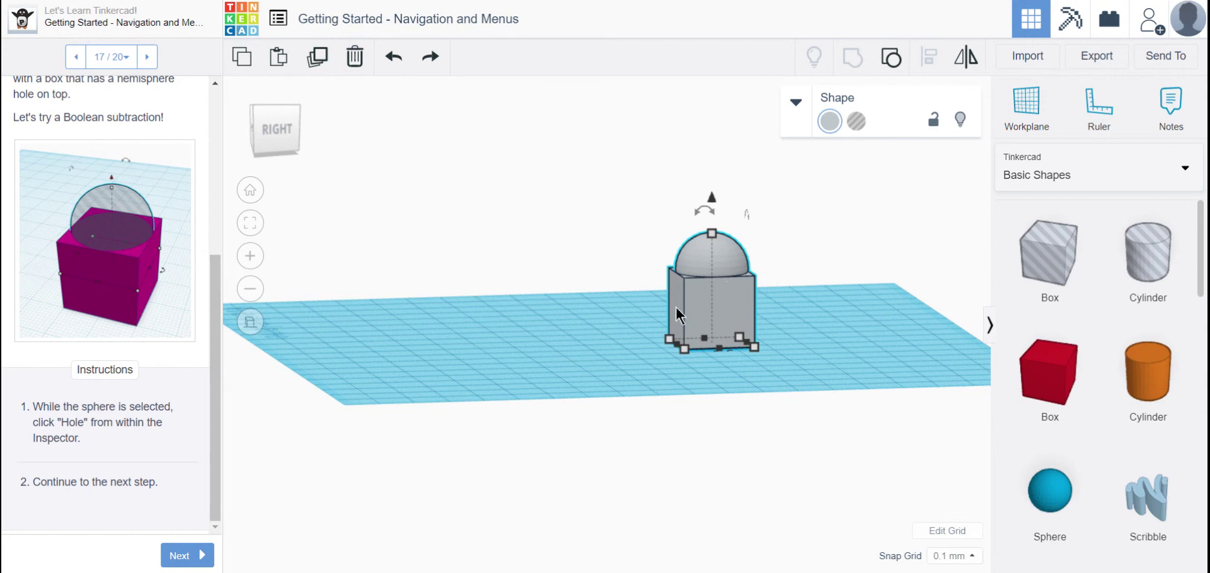
left_click(394, 56)
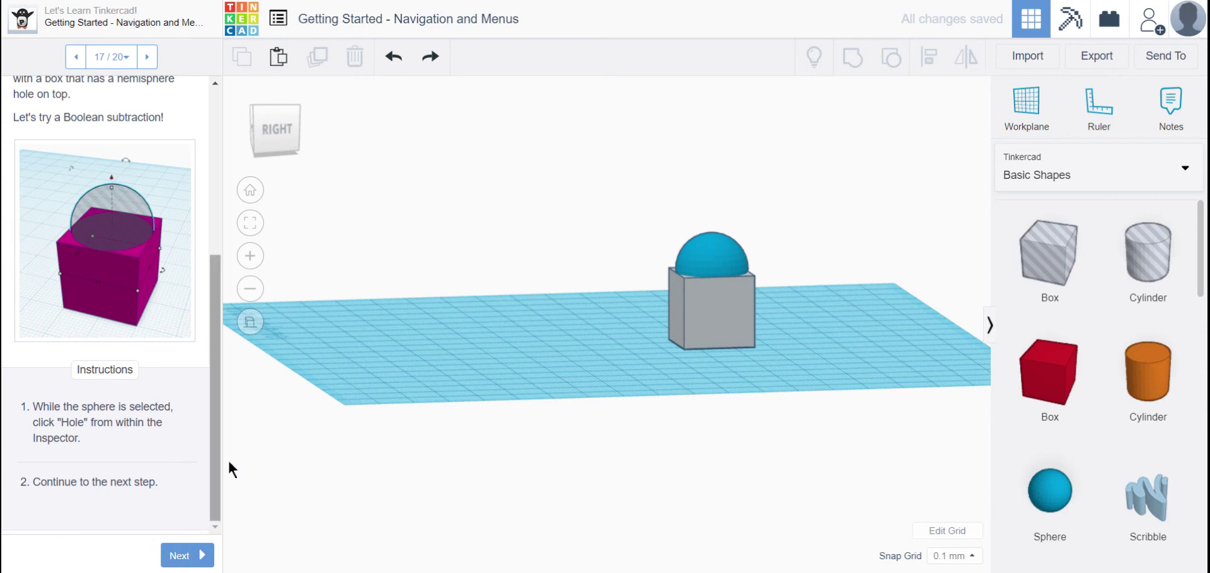
left_click(729, 261)
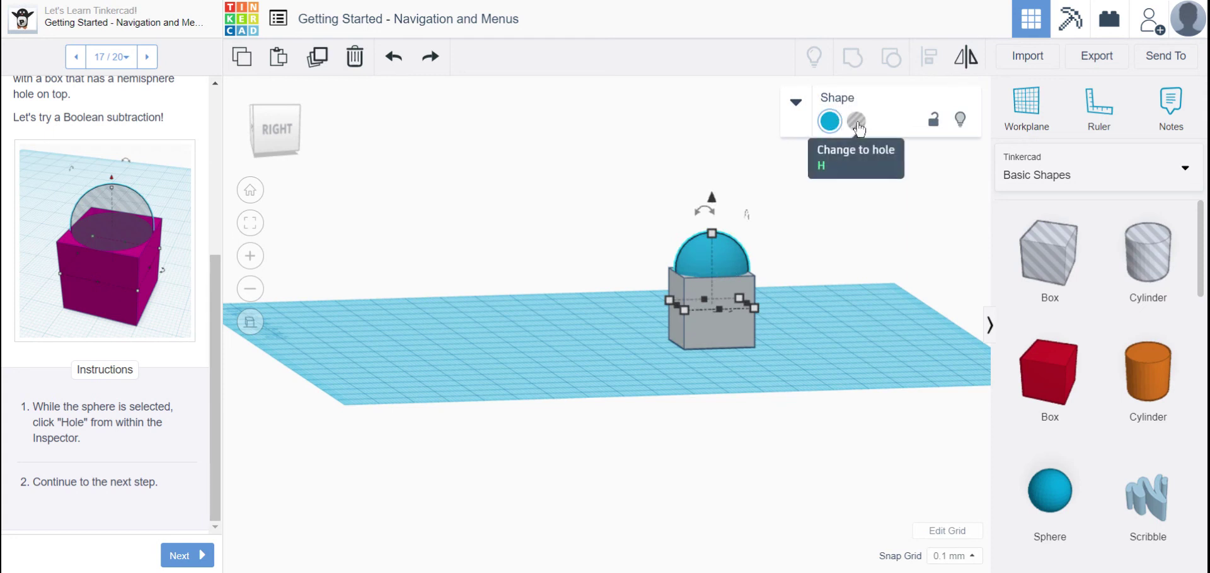
- Make the sphere a Hole, then advance to step 18, Selecting Multiple Shapes
left_click(856, 121)
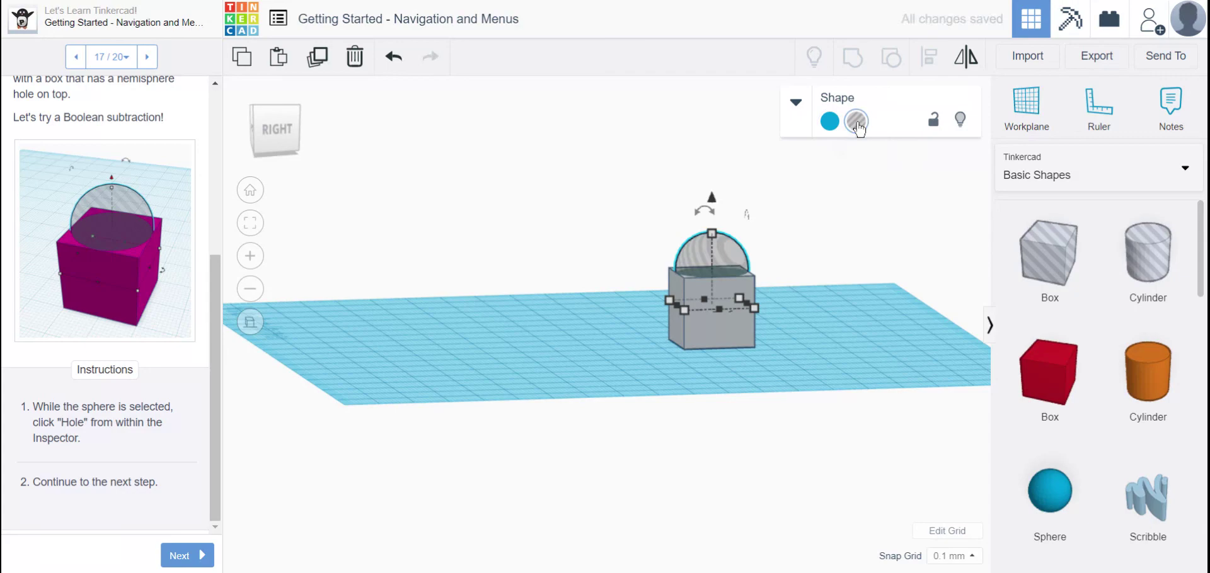
left_click(849, 252)
right_click_drag(828, 231, 657, 274)
left_click(174, 556)
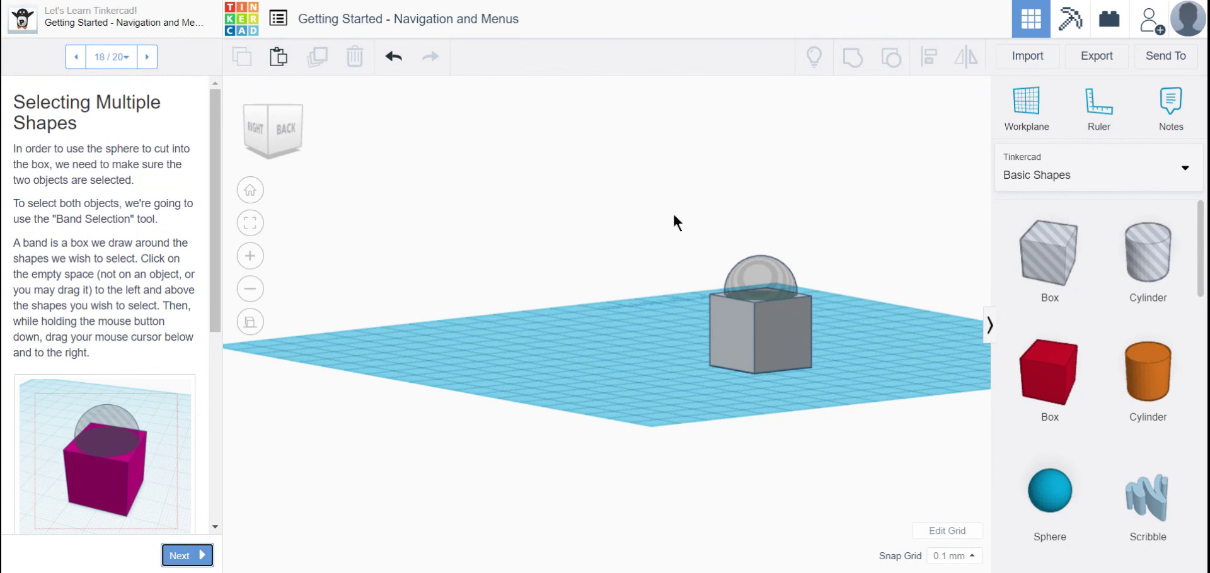
- Band-select the box and hole sphere and group them to carve the divot
left_click_drag(687, 235, 850, 399)
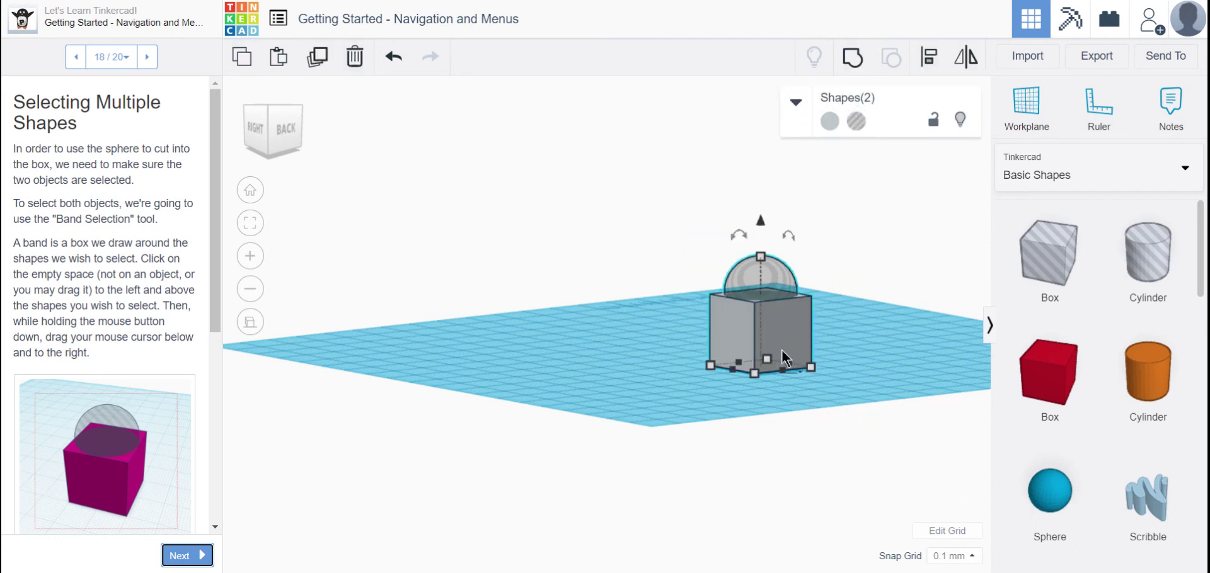
left_click(853, 60)
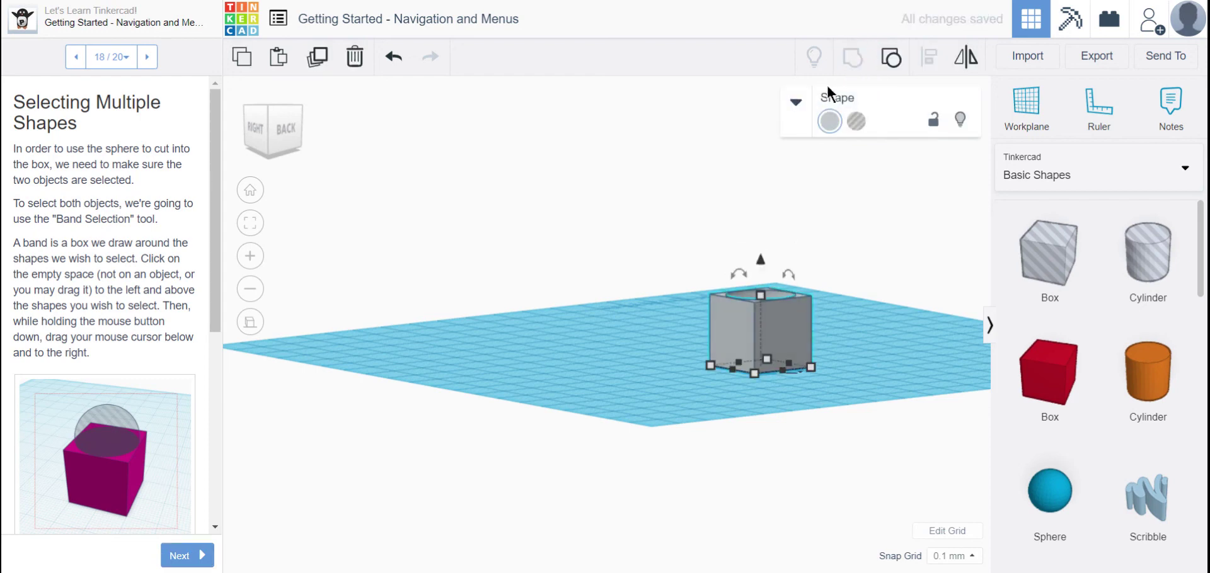
left_click(643, 302)
right_click_drag(864, 270, 779, 413)
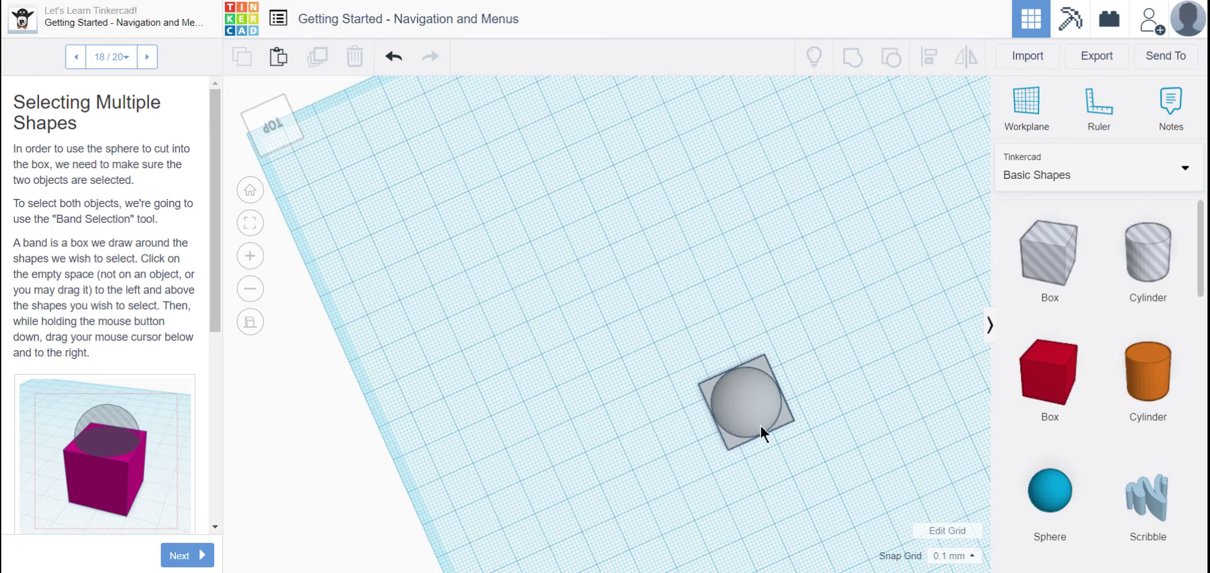
right_click_drag(774, 474, 614, 296)
- Fit the view to inspect the hemispherical hole, then advance to step 19
left_click(250, 222)
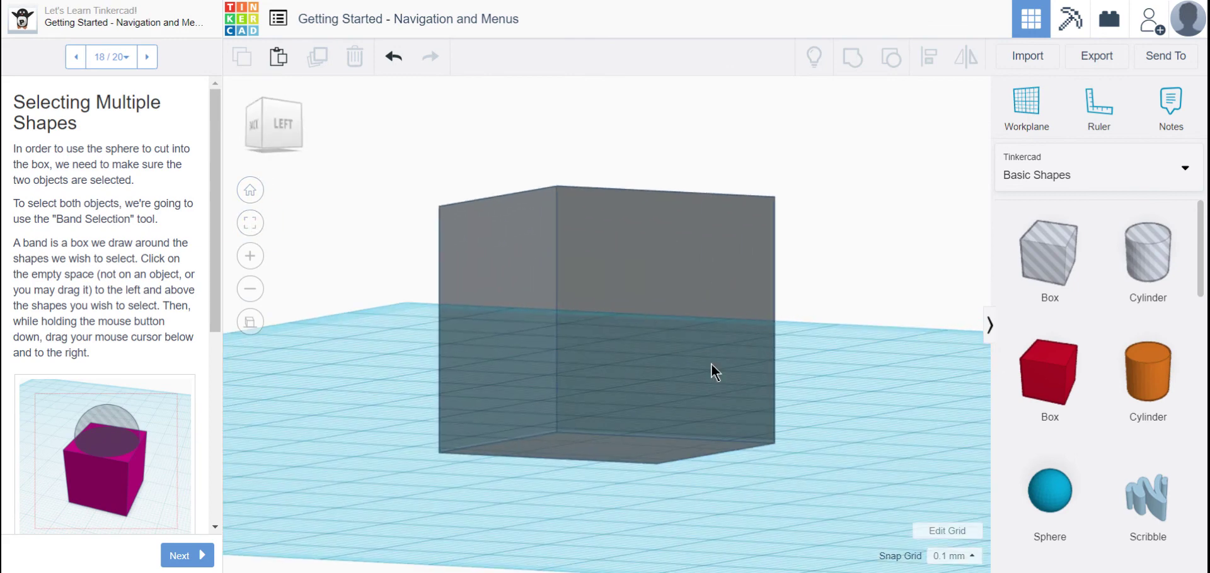
right_click_drag(694, 290, 673, 417)
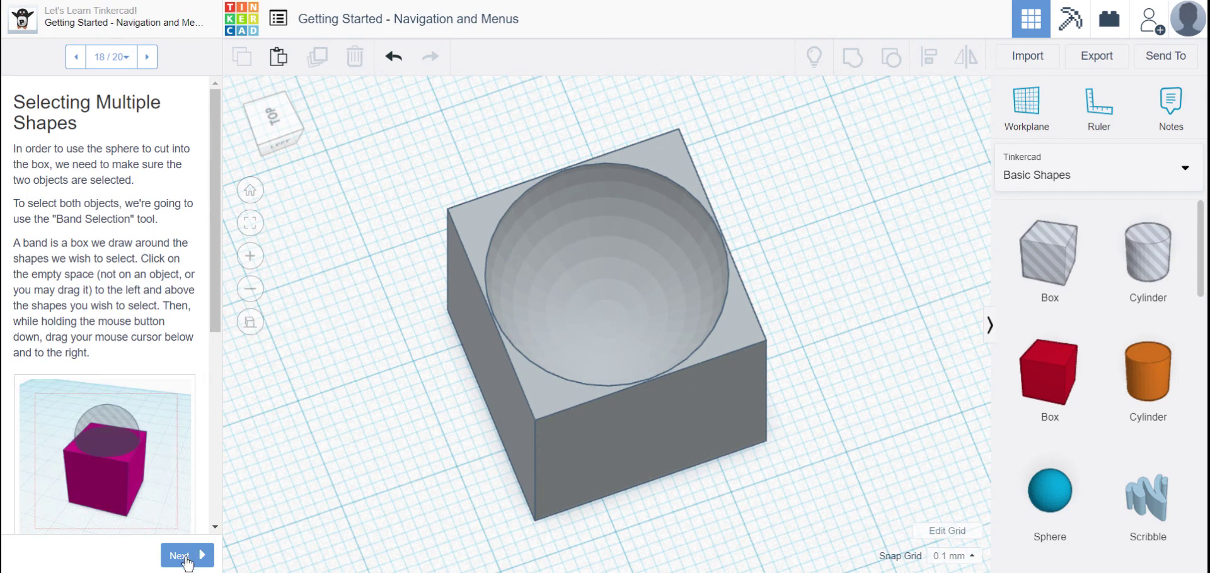
left_click_drag(210, 305, 206, 519)
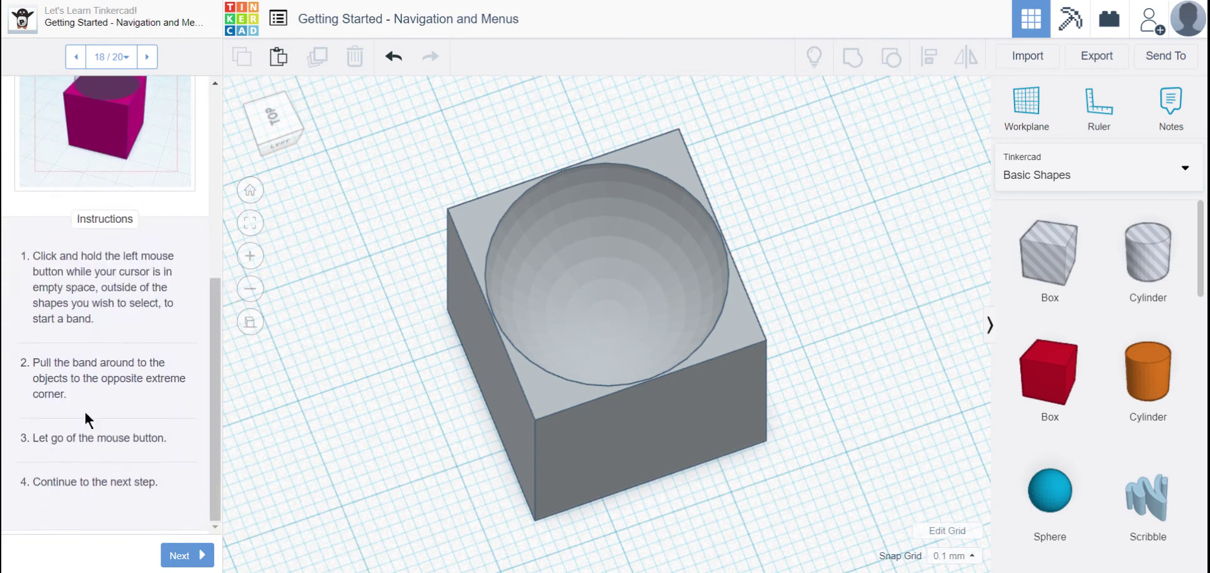
left_click(179, 556)
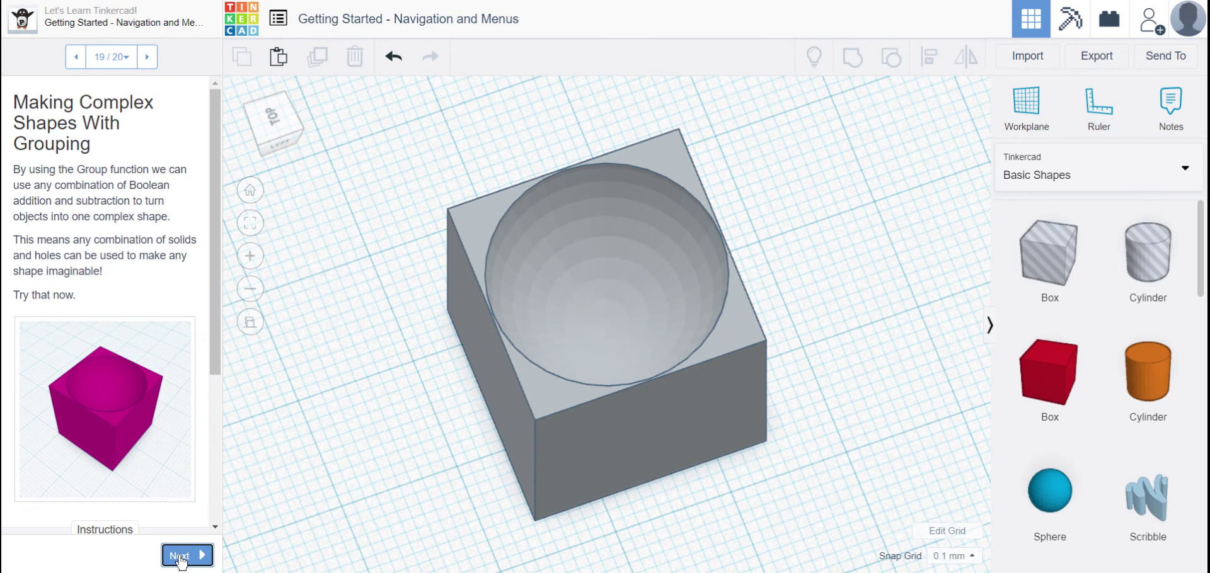
- Colour the grouped box with the hemispherical hollow solid magenta
left_click_drag(217, 318, 217, 400)
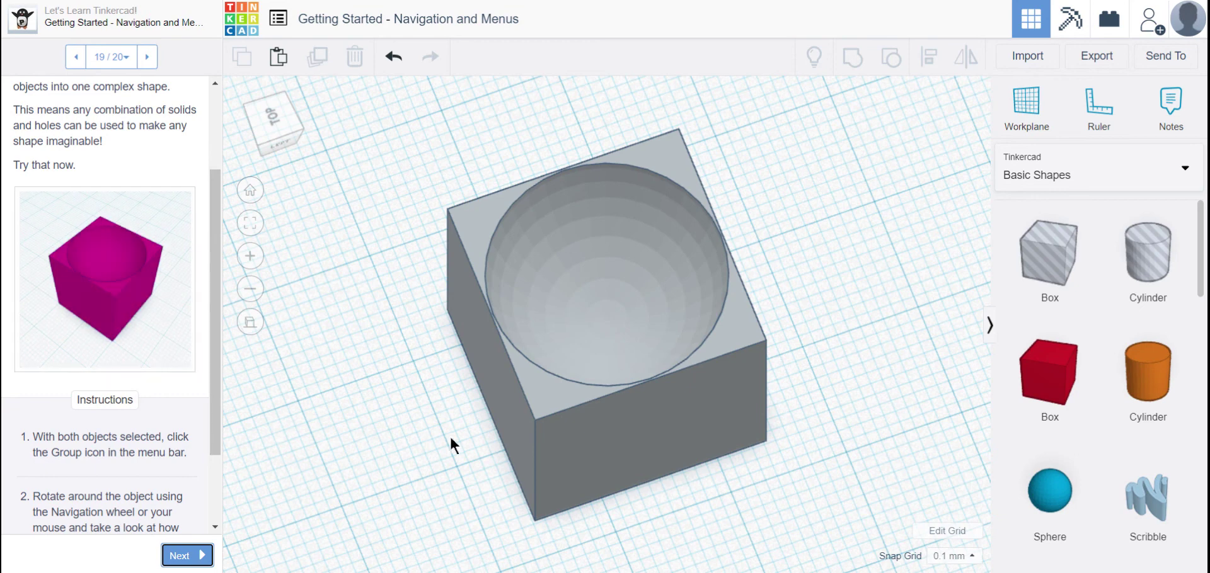
left_click(581, 433)
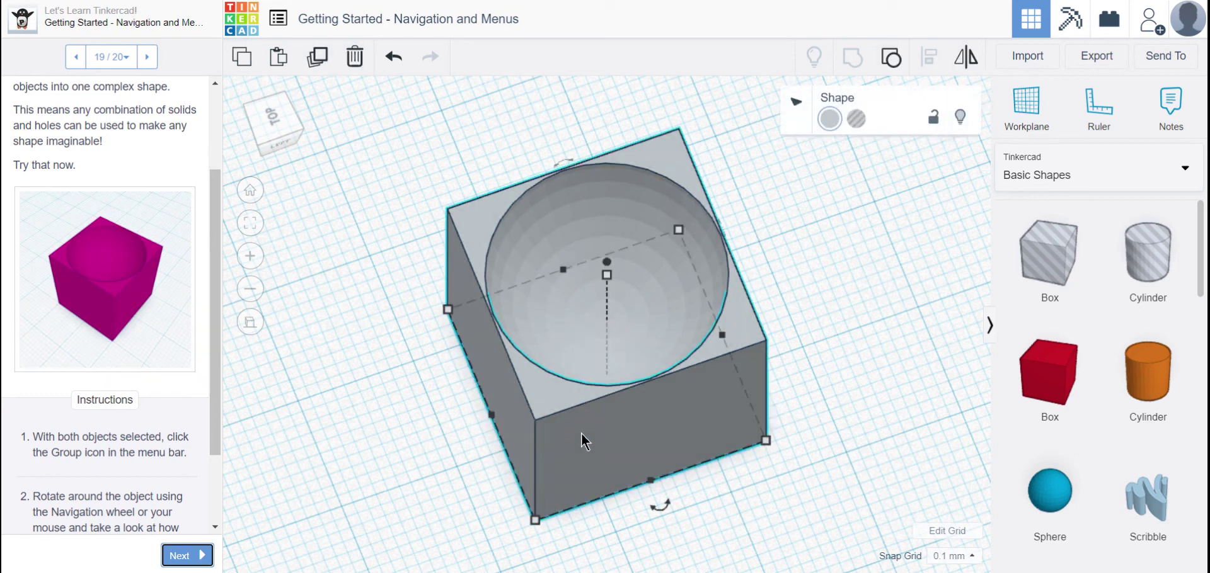
left_click(832, 126)
left_click(1065, 225)
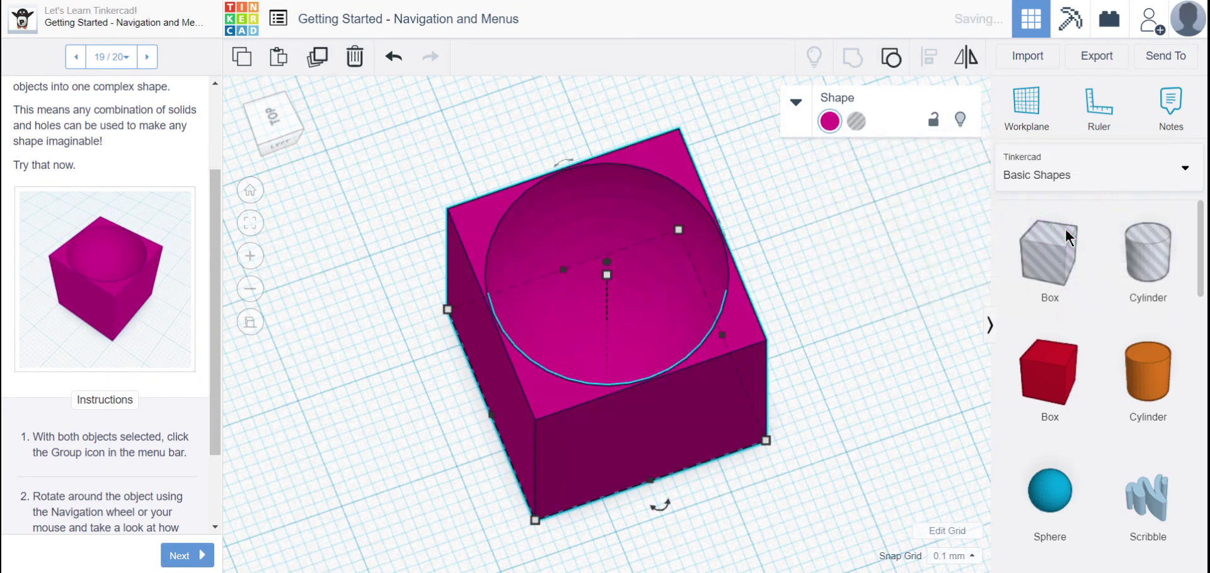
left_click(411, 437)
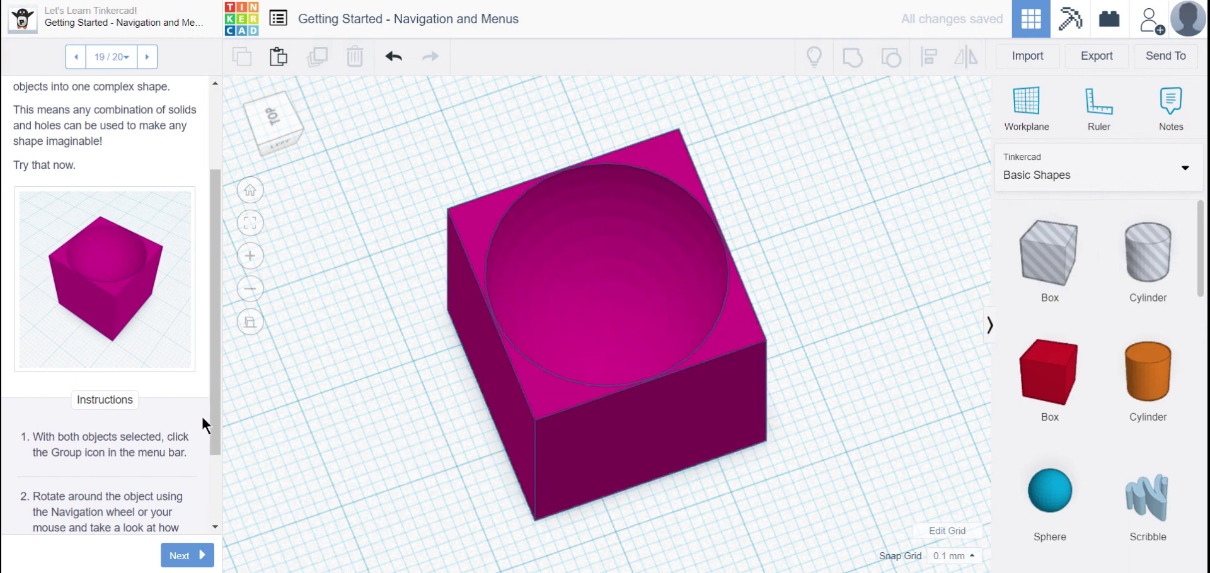
right_click_drag(274, 464, 686, 315)
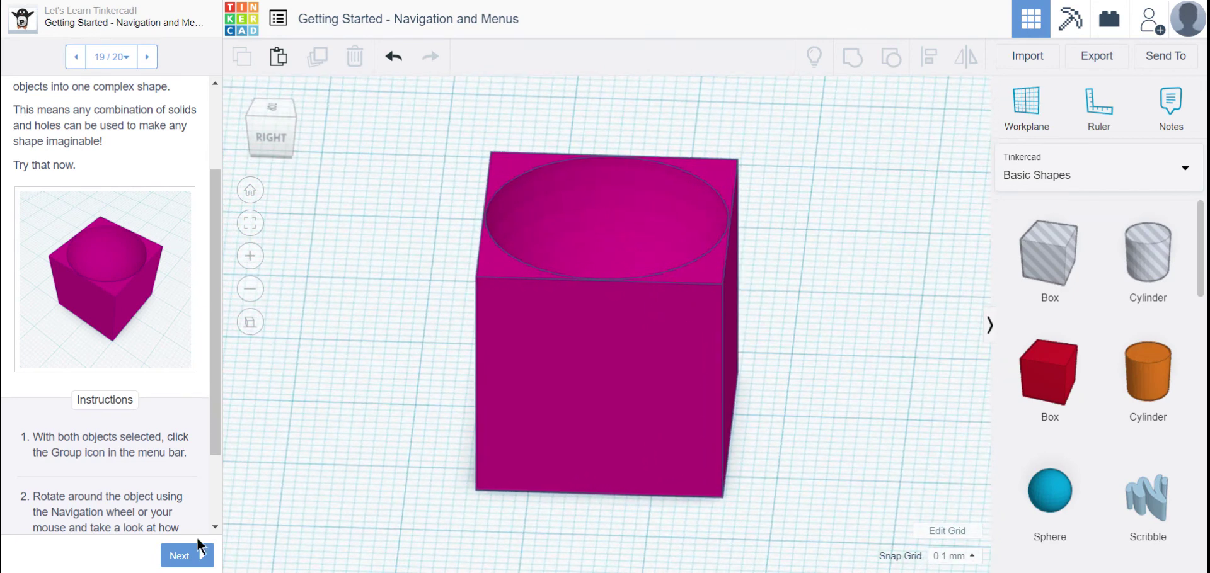
- Advance to the final step 20 of 20, the Congratulations page
left_click(184, 554)
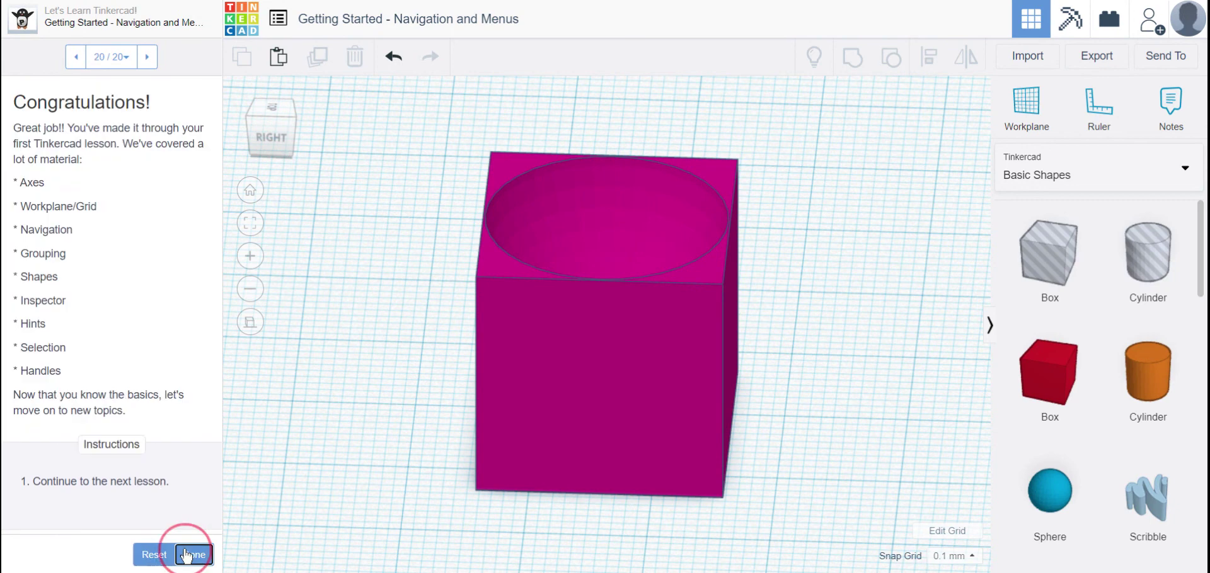